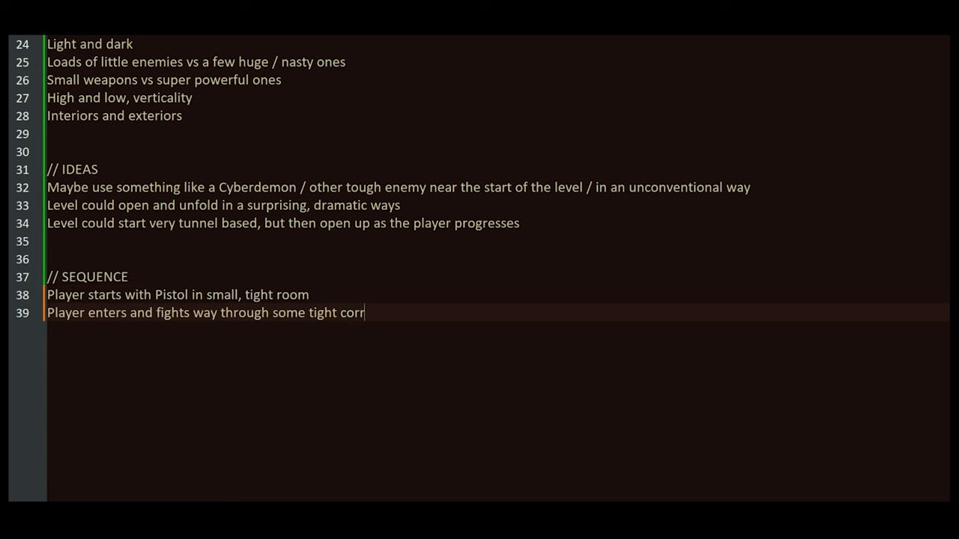
Finish the notes line with 'corridors' and add a line about a locked door without a key
text(idors)
key(Return)
text(Player encounters a locked door that they don't have a key for (giving them the objective to find the key))
key(Return)
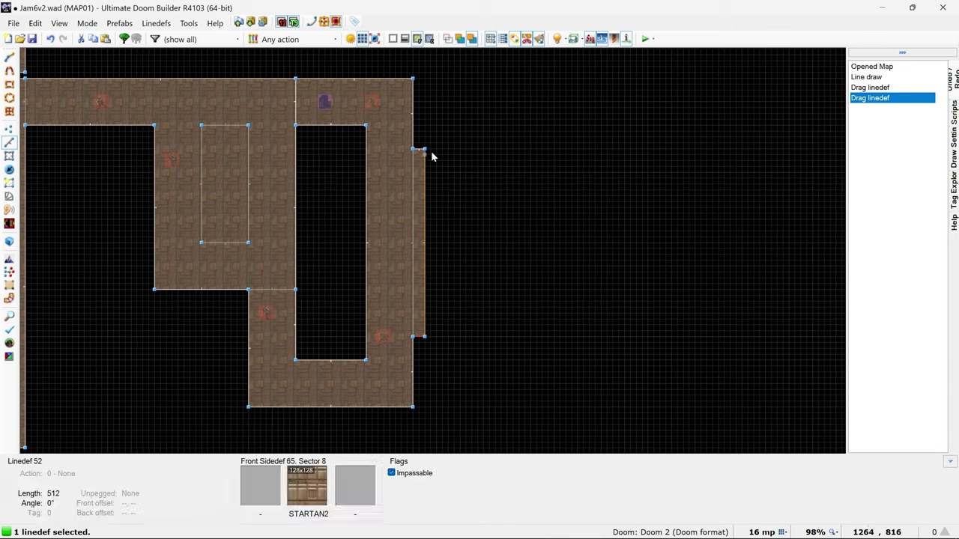
Draw a new rectangular sector attached to the existing room
key(d)
click(424, 125)
click(530, 125)
click(531, 361)
click(424, 361)
click(424, 126)
Insert a keycard thing in the new room
key(t)
key(Insert)
click(325, 100)
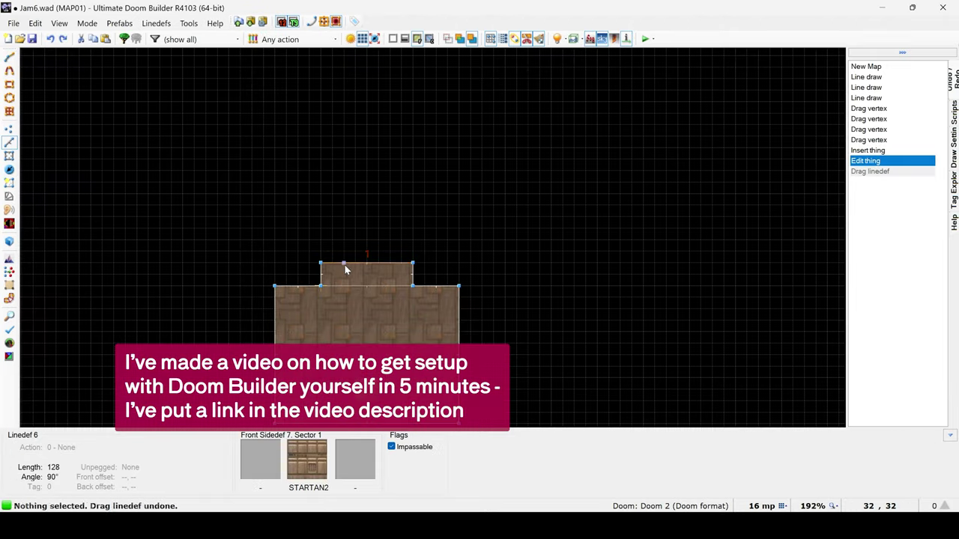
Draw new corridor lines starting from the top-right corner vertex, following the layout sketch
key(d)
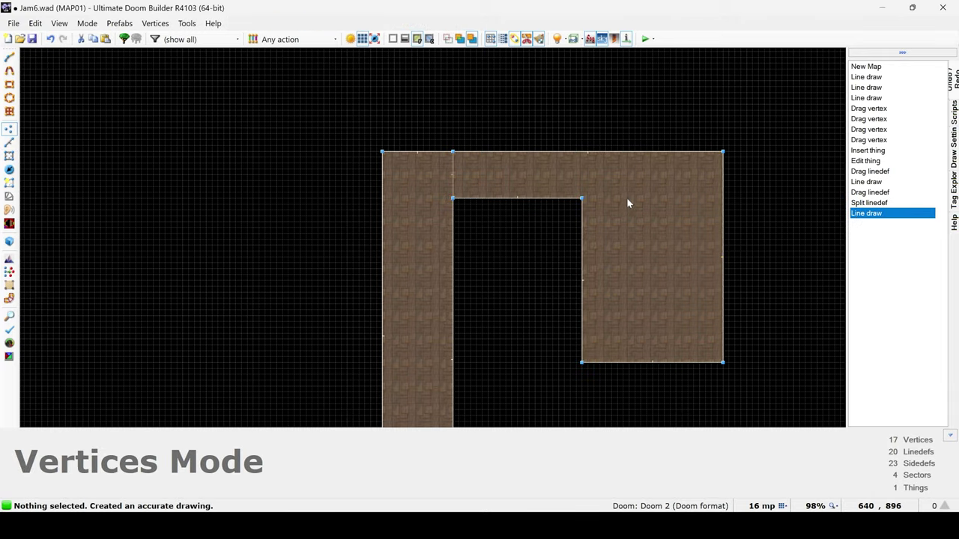
key(d)
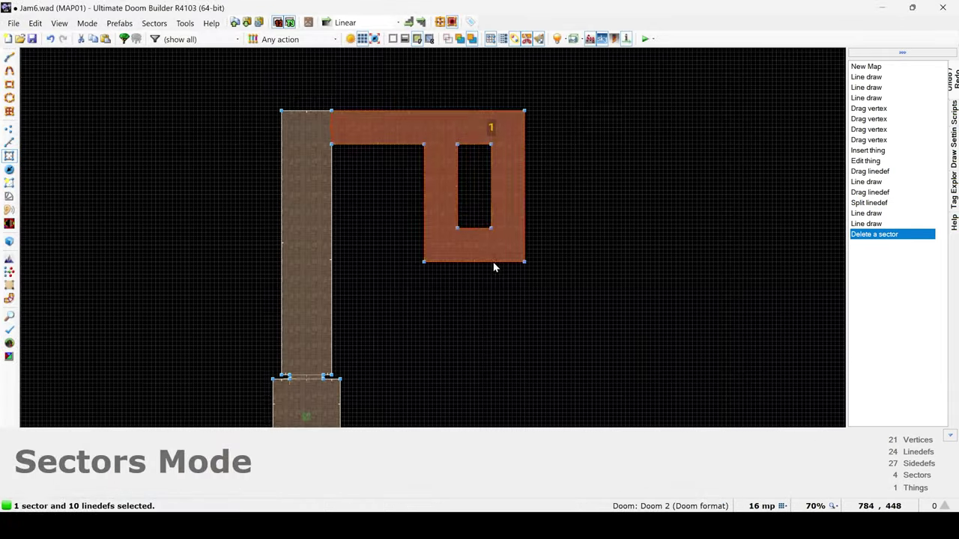
scroll(562, 345, up, 2)
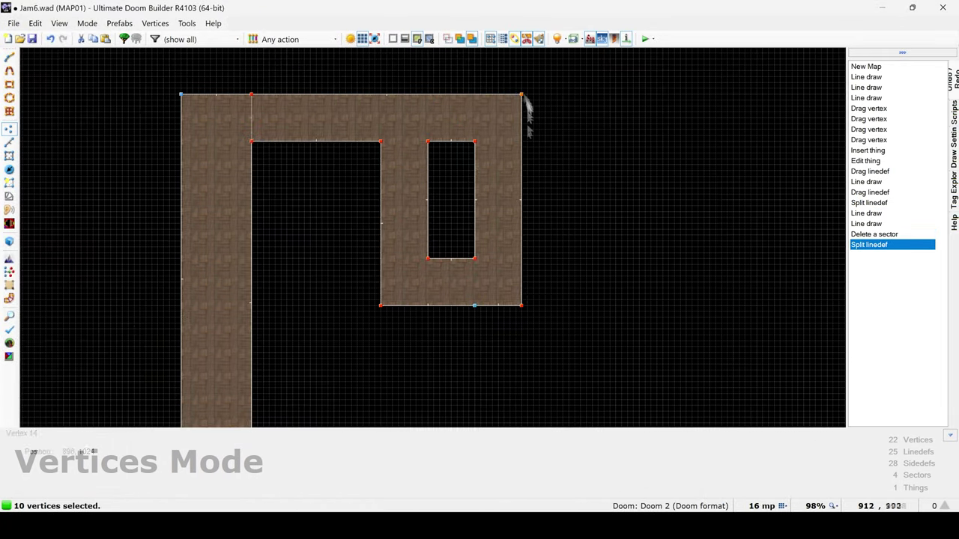
key(d)
click(521, 94)
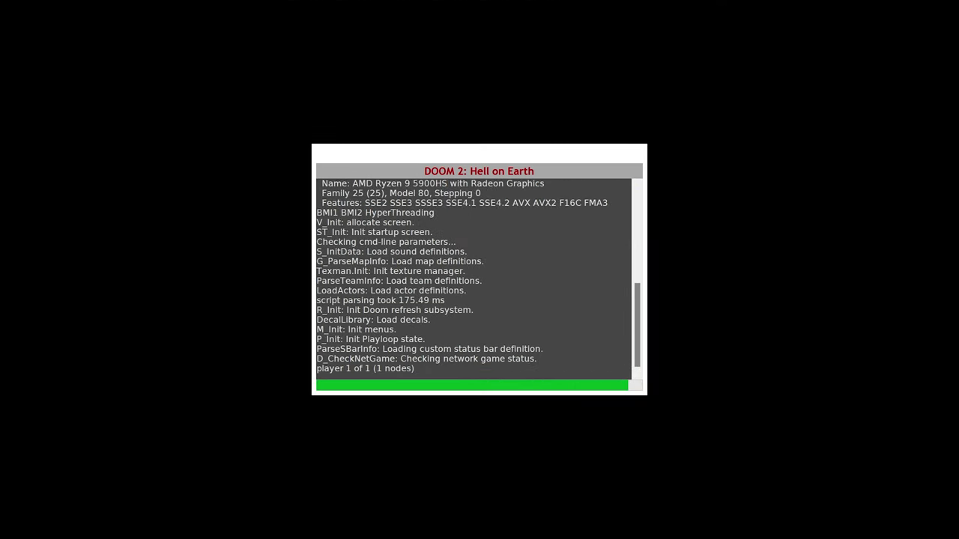
Open the first door and pistol the corridor enemies while advancing to the shotgun
key(w)
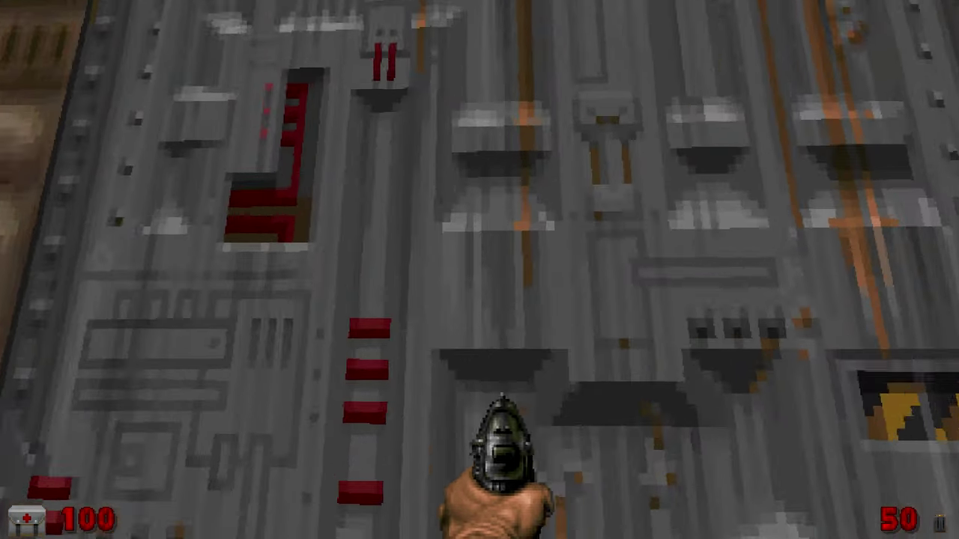
key(e)
key(ctrl)
key(w)
key(ctrl)
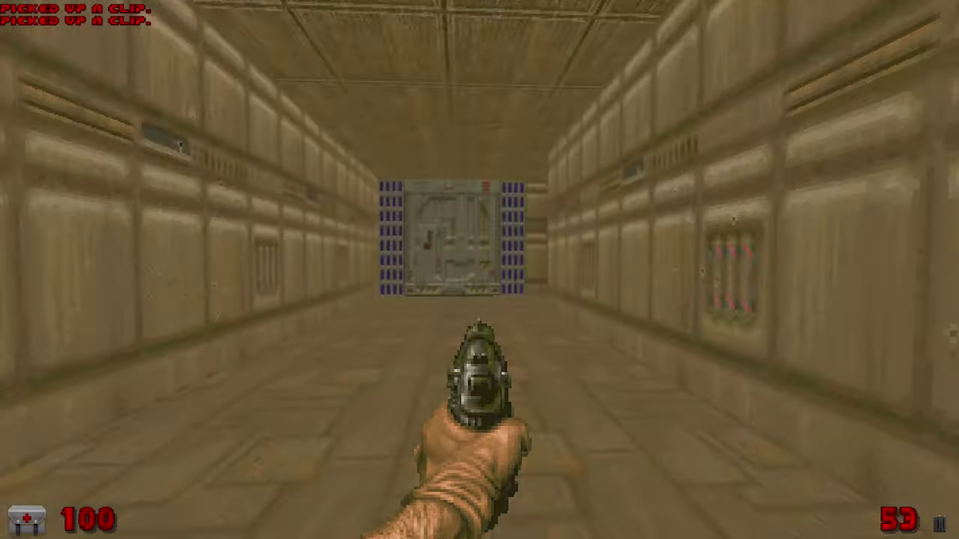
key(Right)
key(ctrl)
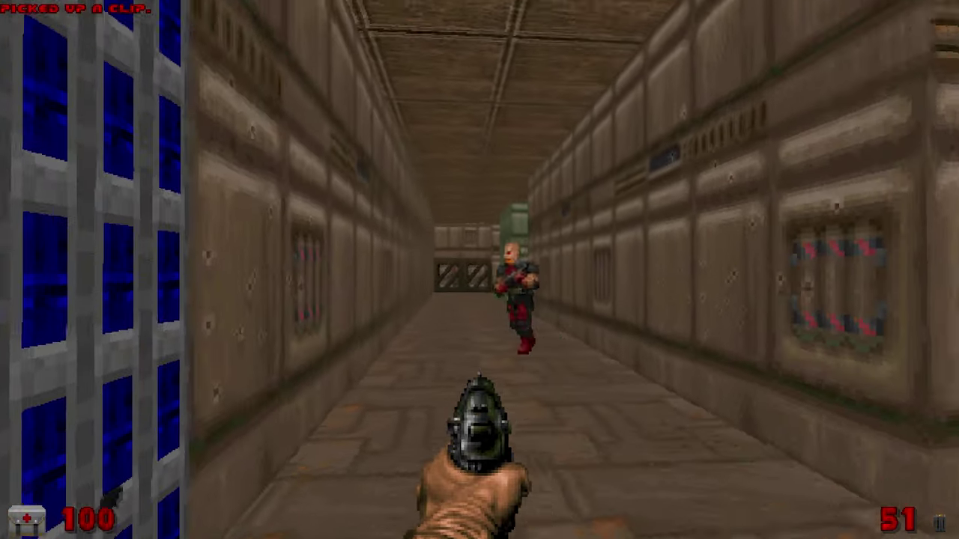
key(ctrl)
key(w)
Clear the room and grated-window area with shotgun fire
key(Right)
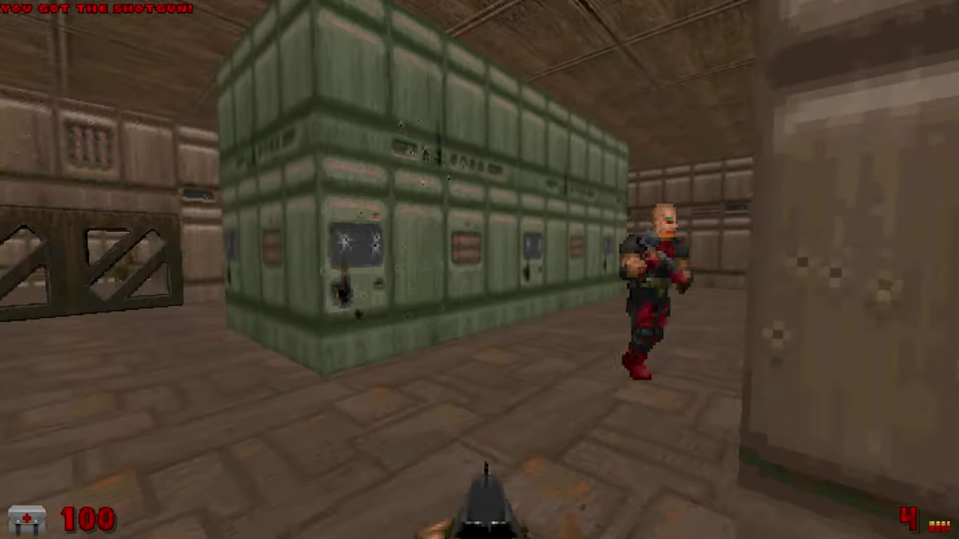
key(Right)
key(ctrl)
key(Left)
key(w)
key(s)
key(Right)
key(ctrl)
key(Left)
key(w)
key(w)
key(Right)
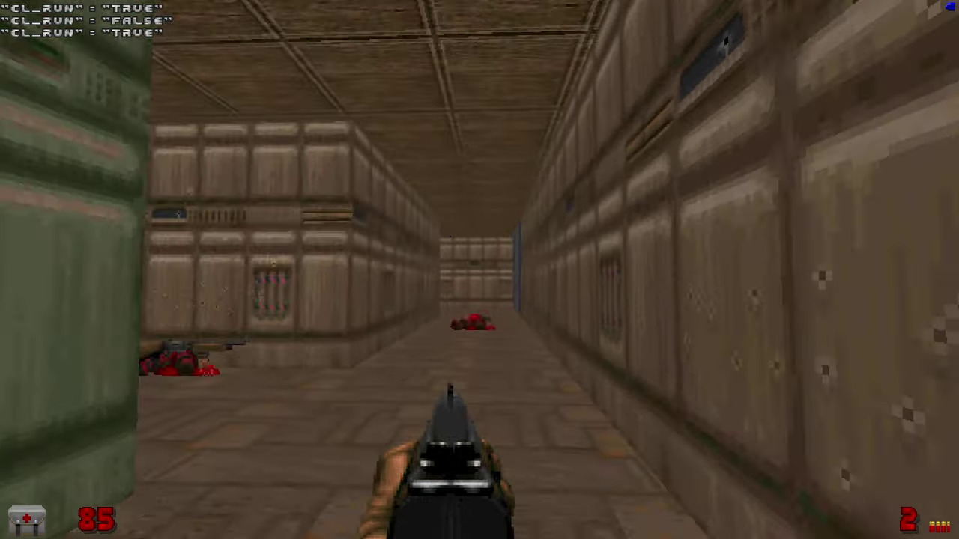
Go through the last door to the green pillar and activate the exit
key(Up)
key(space)
key(Up)
key(Left)
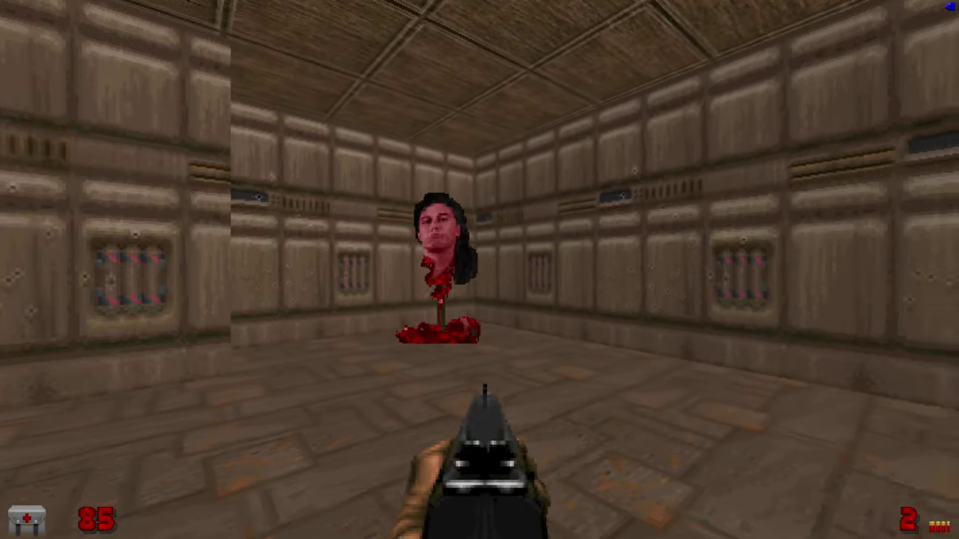
key(Right)
key(Up)
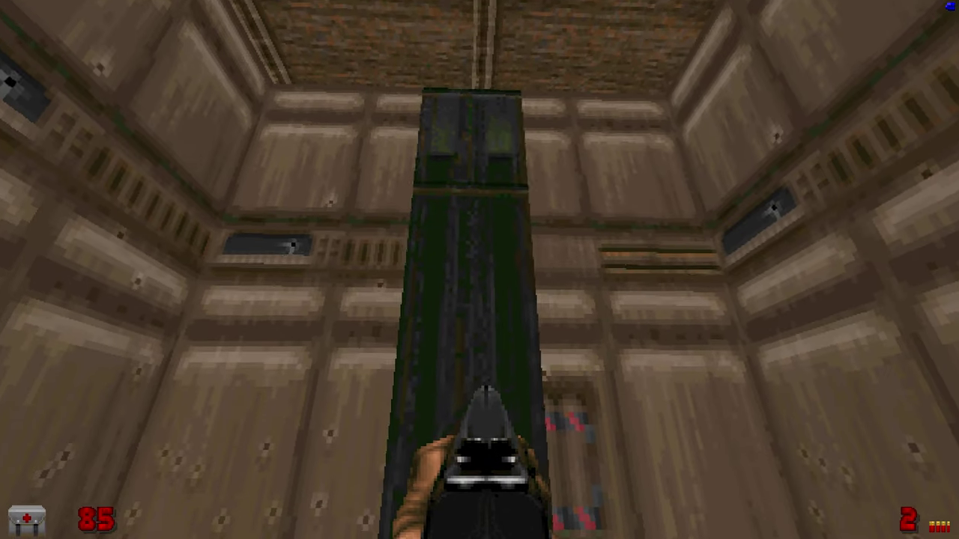
key(space)
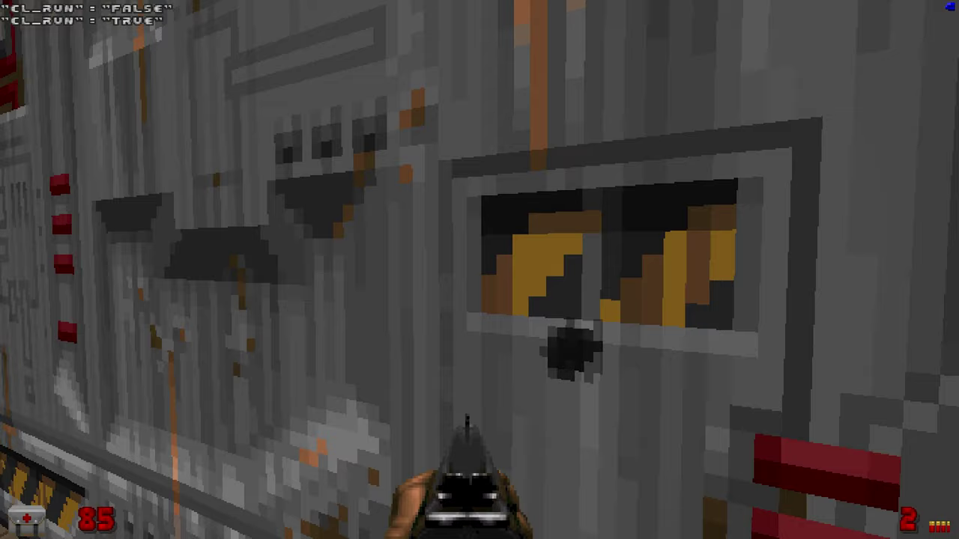
Start the next level and noclip through the walls toward the Icon of Sin wall
key(w)
key(w)
key(w)
key(Left)
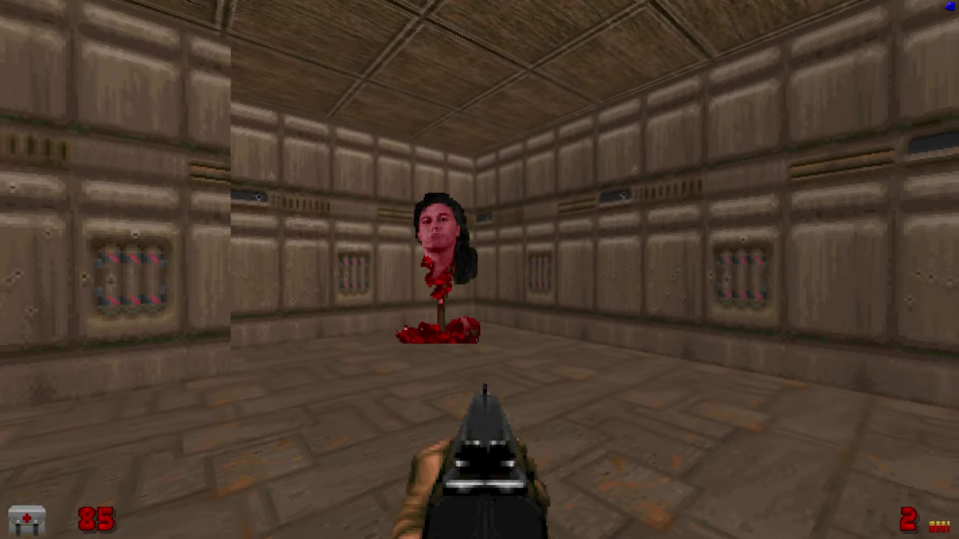
key(d)
key(d)
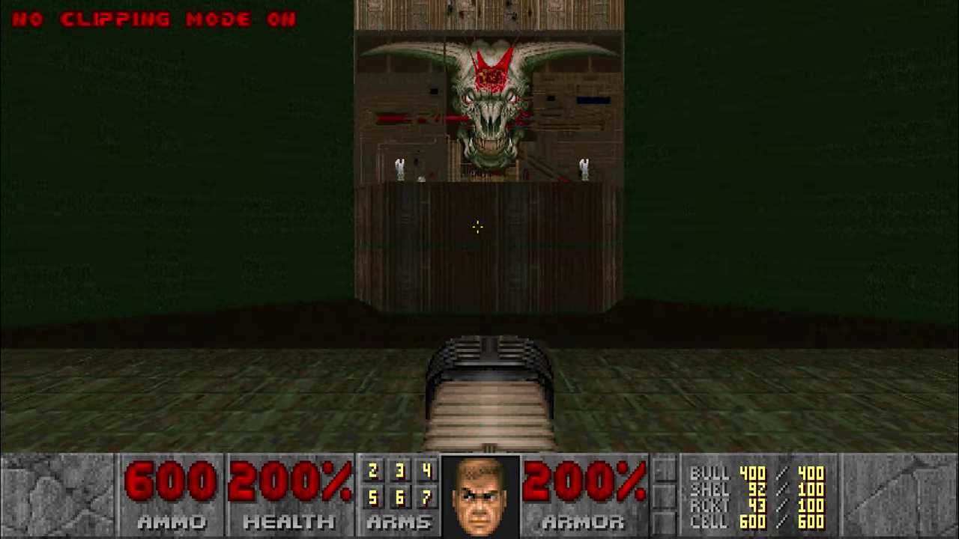
key(Up)
key(Up)
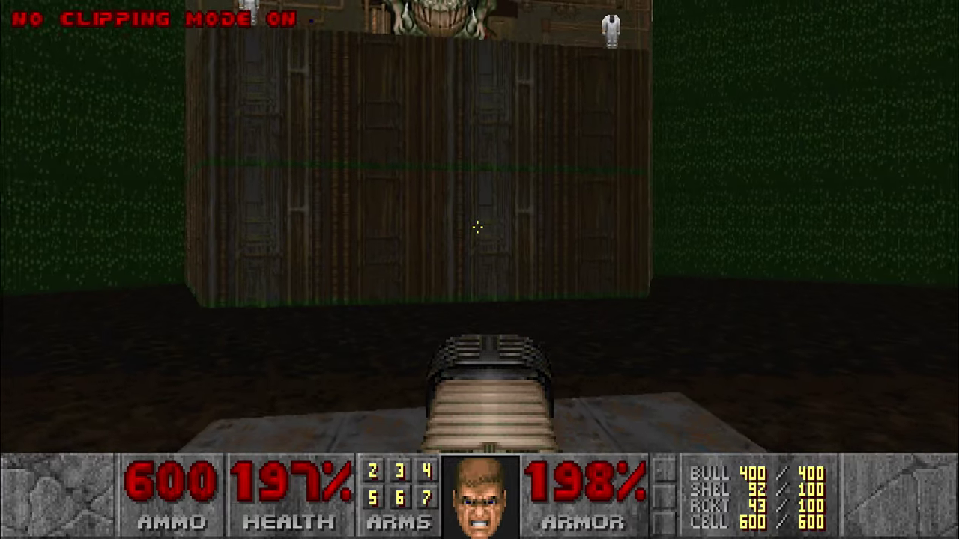
key(Up)
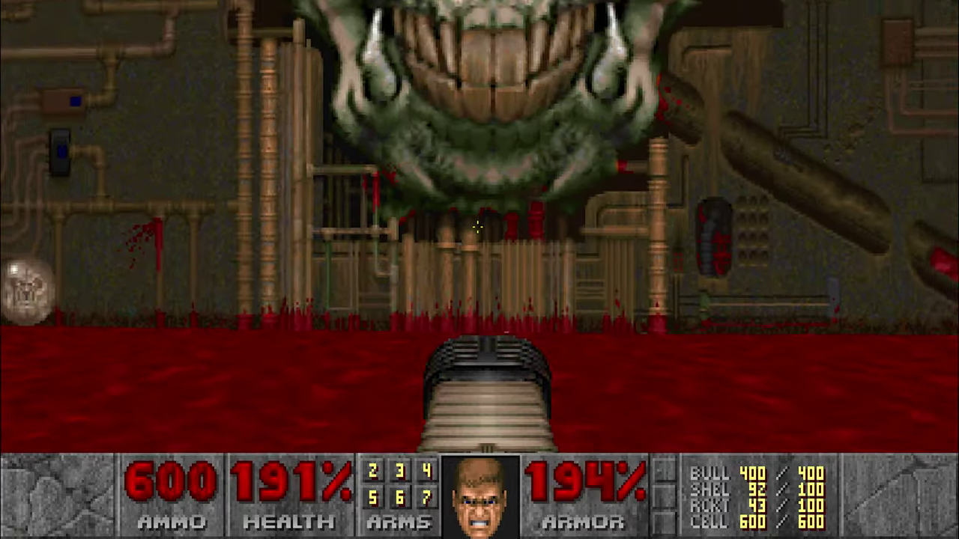
key(Up)
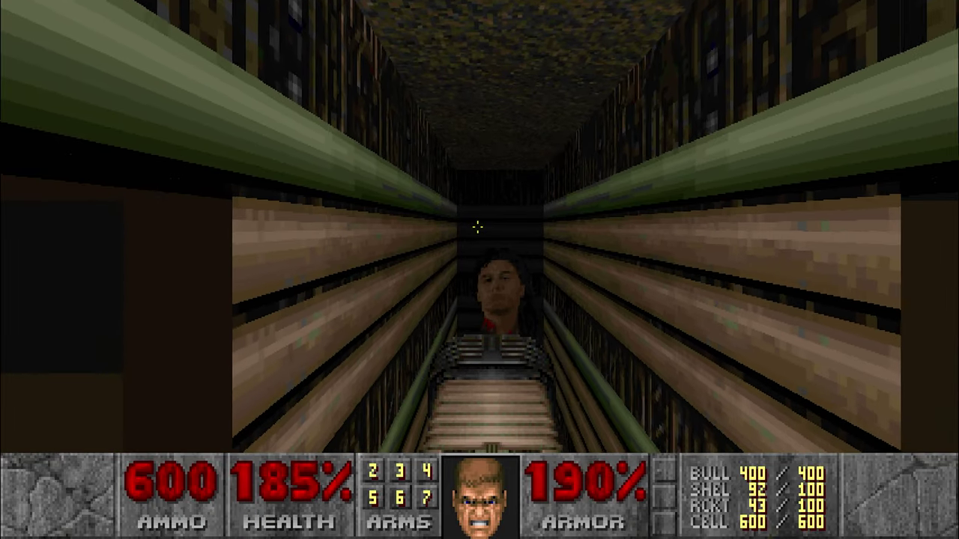
Fire the plasma rifle at the head on a stick, then switch to the BFG 9000
key(Up)
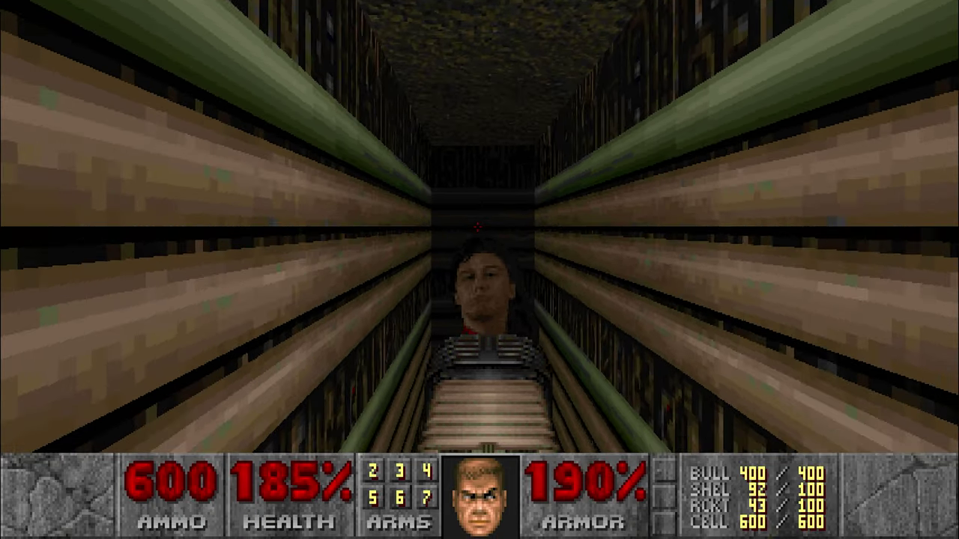
key(Up)
key(ctrl)
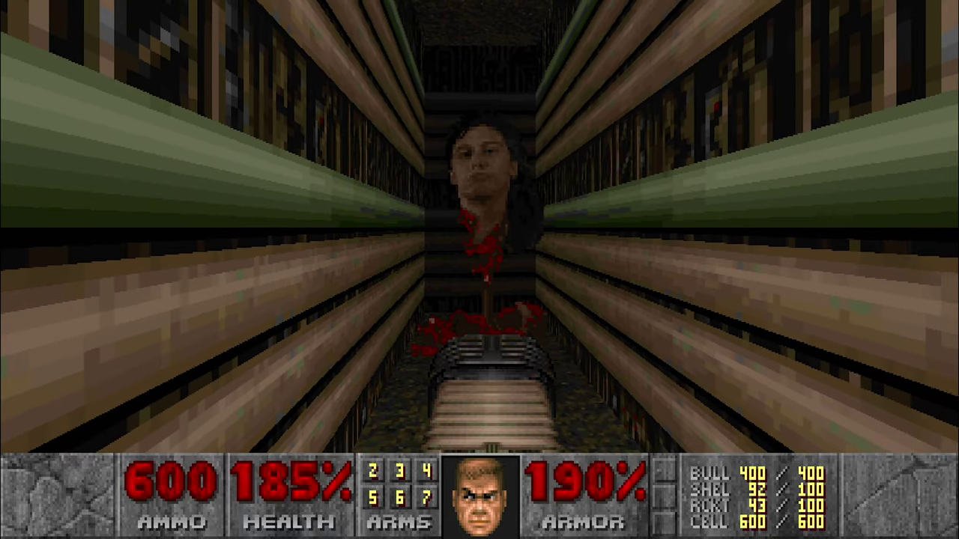
key(Up)
key(ctrl)
key(ctrl)
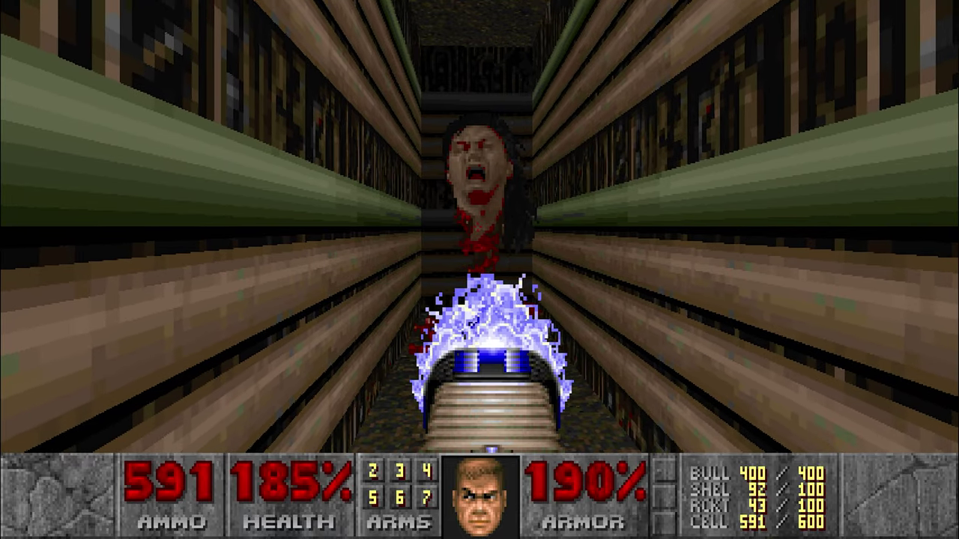
key(ctrl)
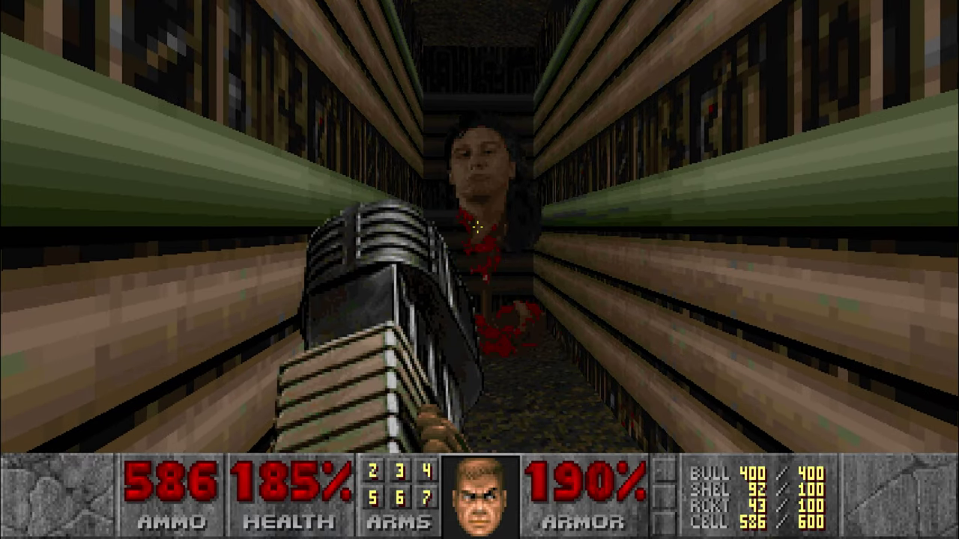
key(7)
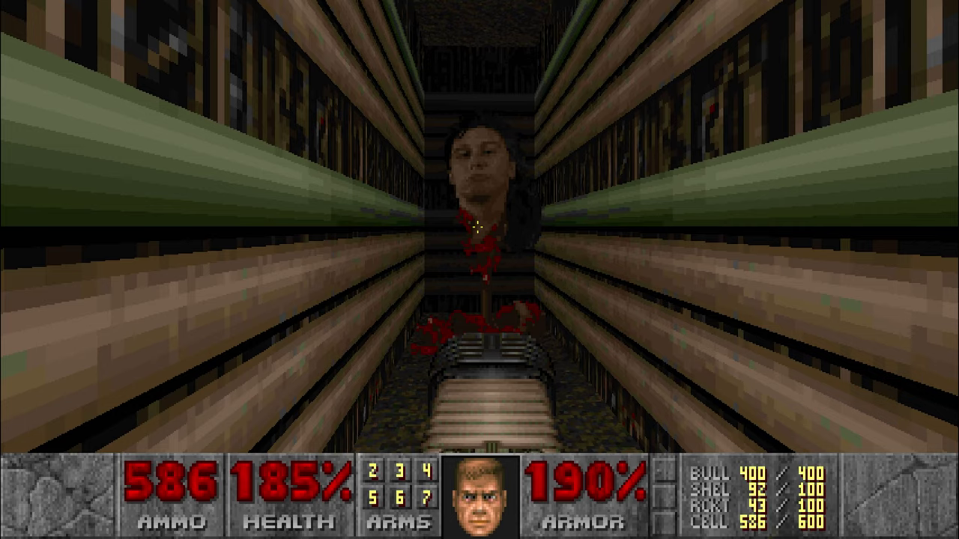
key(Up)
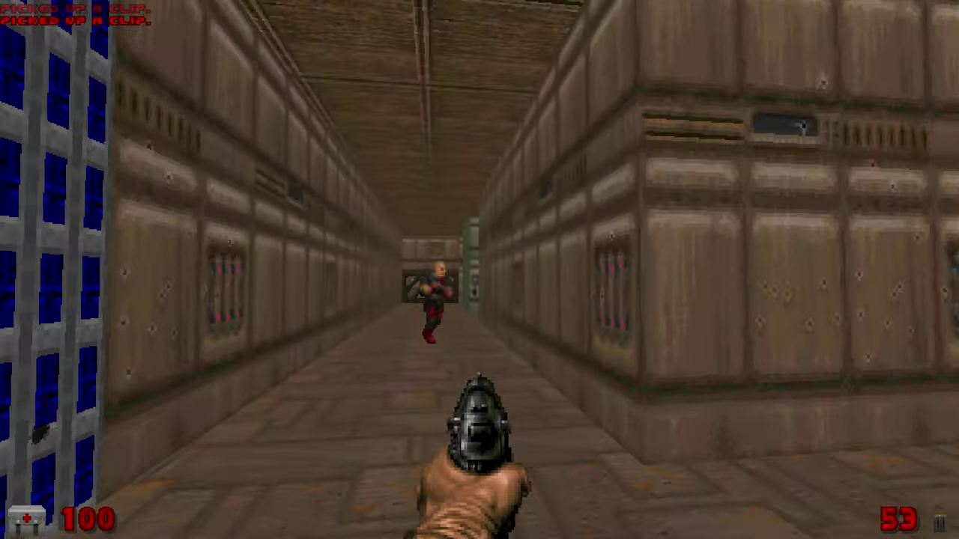
Pistol the zombie, pick up the shotgun, and fire it with weapon slot 3
key(Up)
key(ctrl)
key(ctrl)
key(ctrl)
key(ctrl)
key(ctrl)
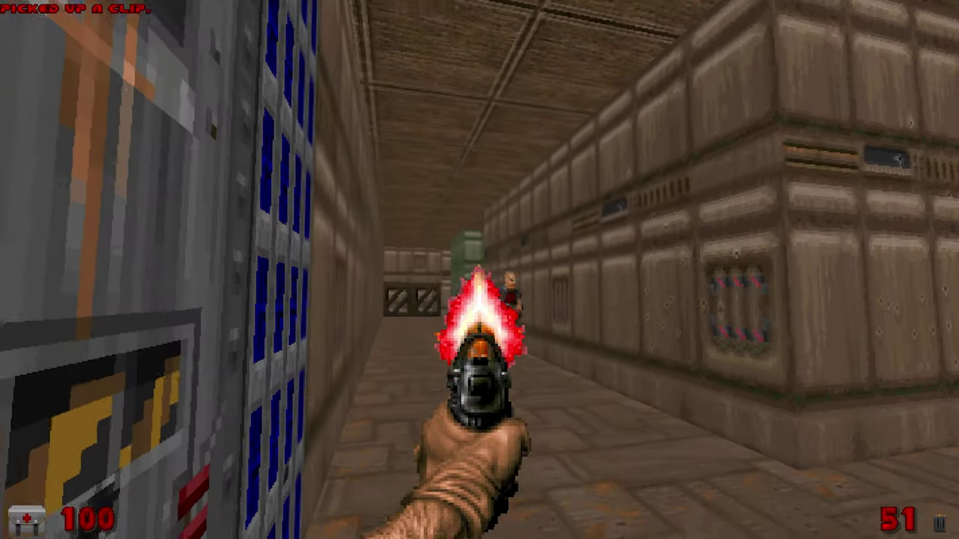
key(3)
key(Up)
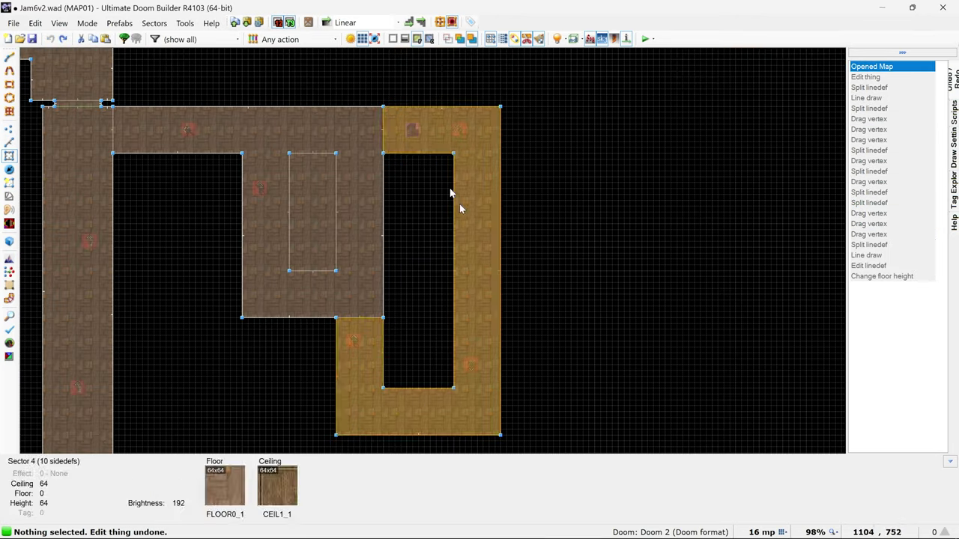
With the sketch for reference, drag the right side room's top and bottom edges outward
click(750, 528)
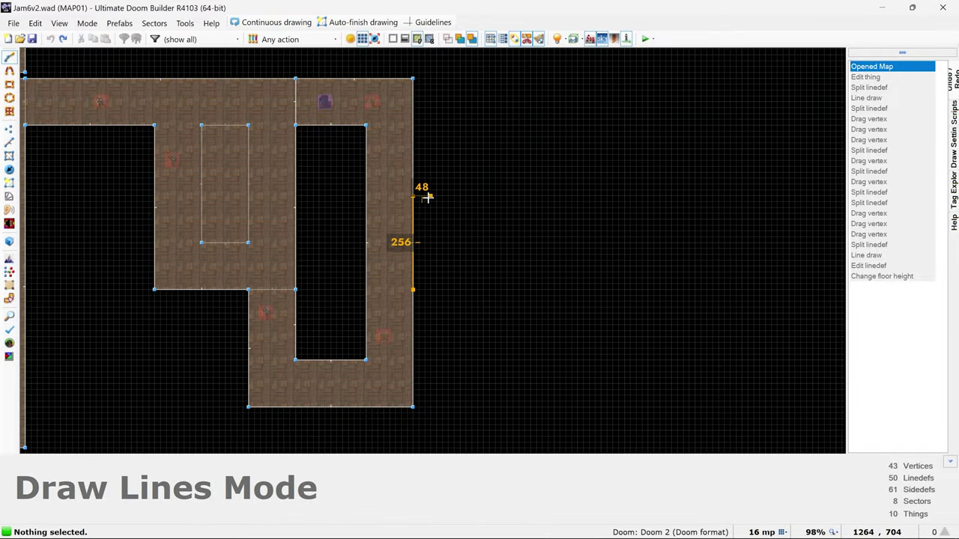
click(746, 529)
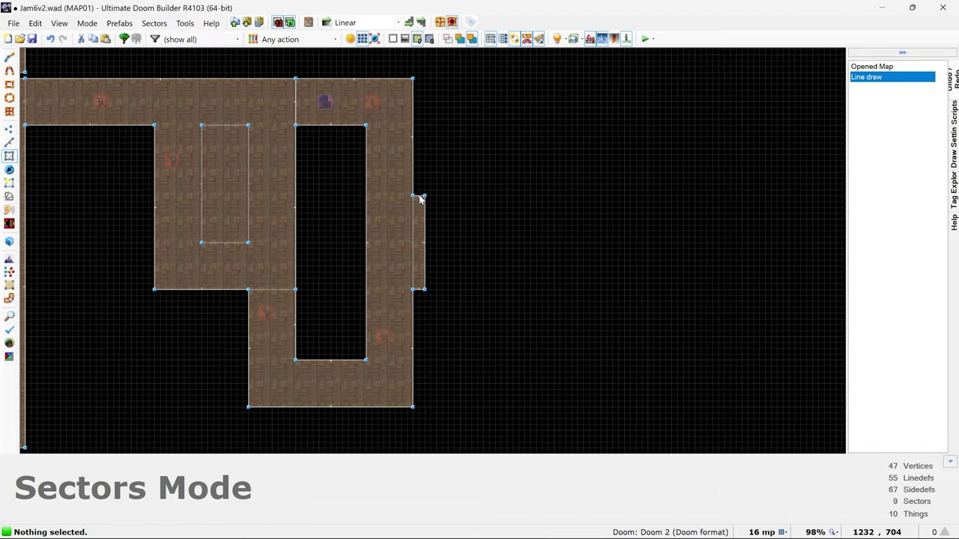
key(l)
drag(421, 197, 421, 149)
drag(422, 290, 422, 336)
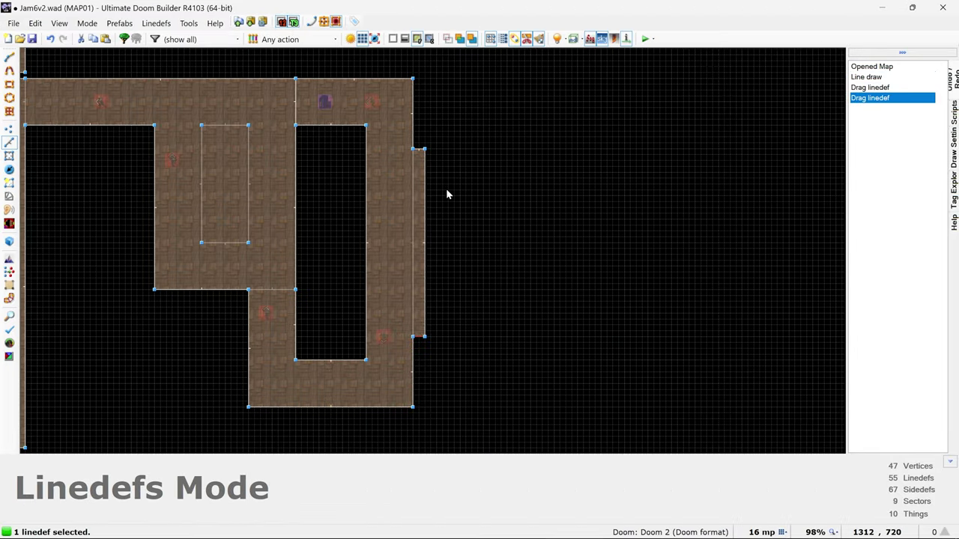
Outline a new rectangular room below the stretched side room
click(530, 361)
click(424, 361)
click(424, 336)
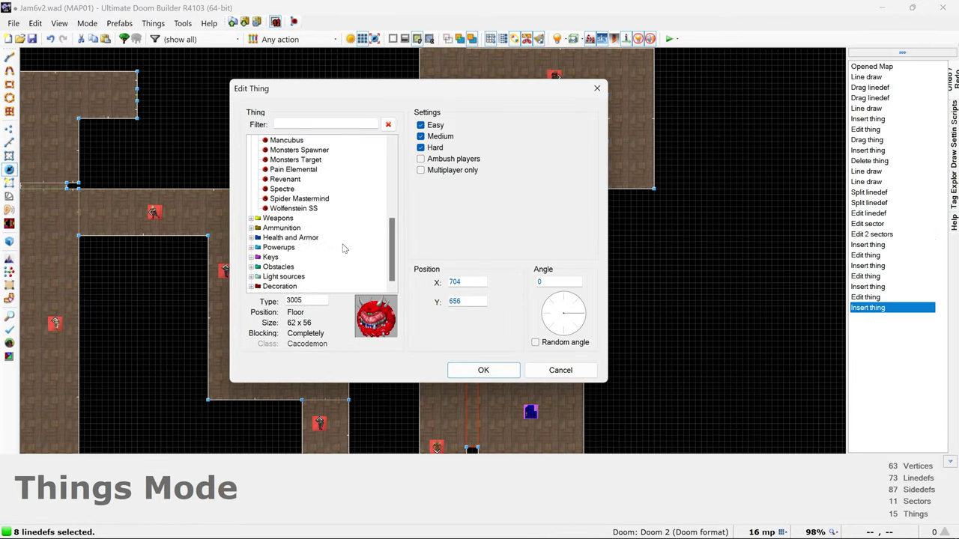
Browse the monster list in Edit Thing to pick a monster
scroll(342, 247, up, 4)
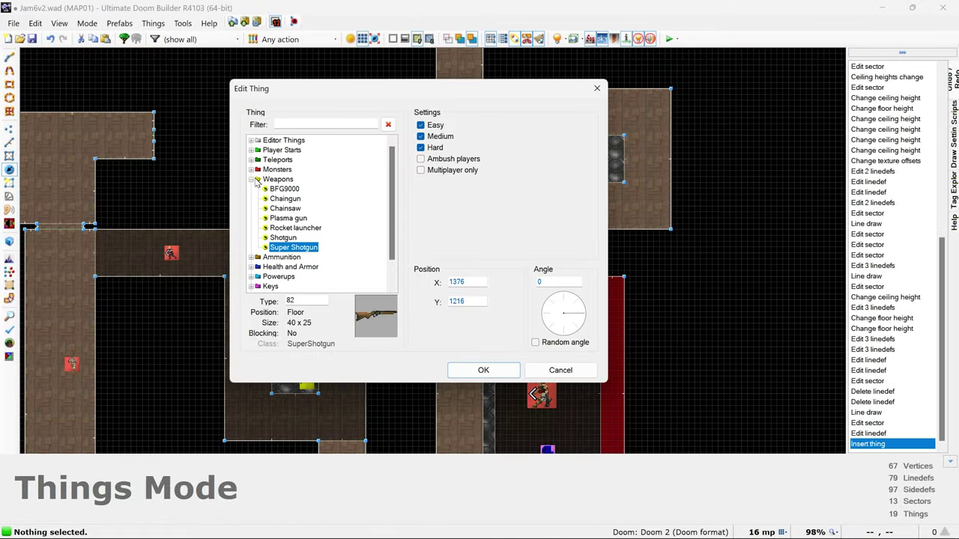
click(251, 169)
scroll(284, 217, down, 3)
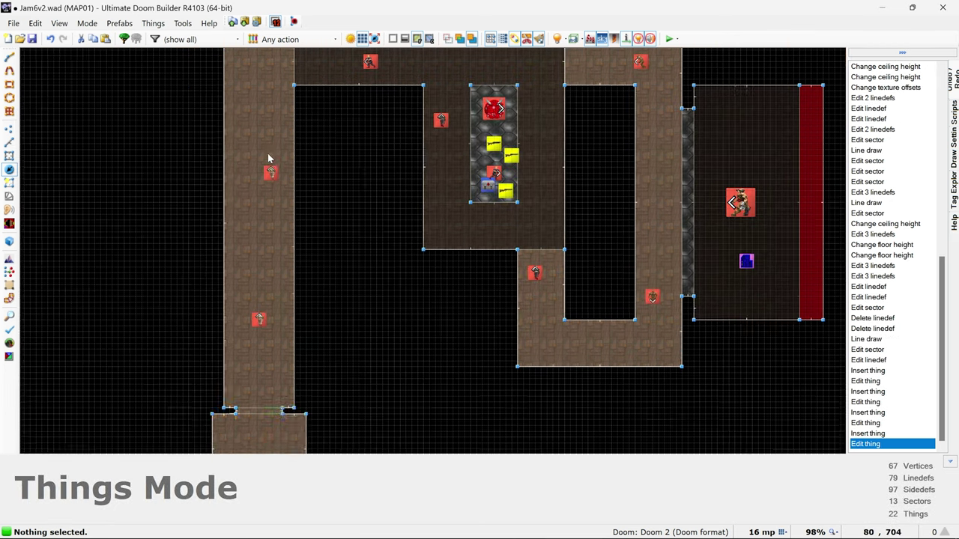
Launch the map with F9, open the first door, and pistol the corridor zombiemen
key(F9)
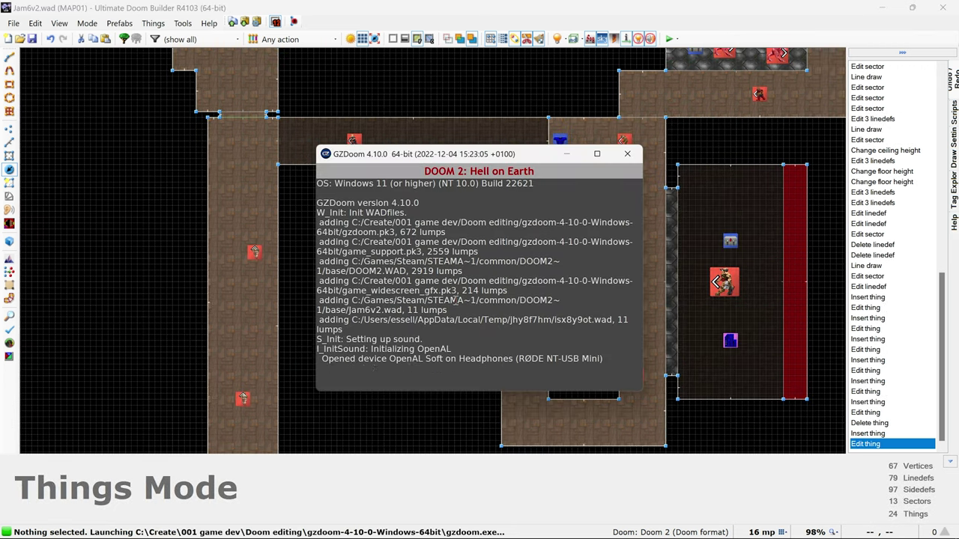
key(w)
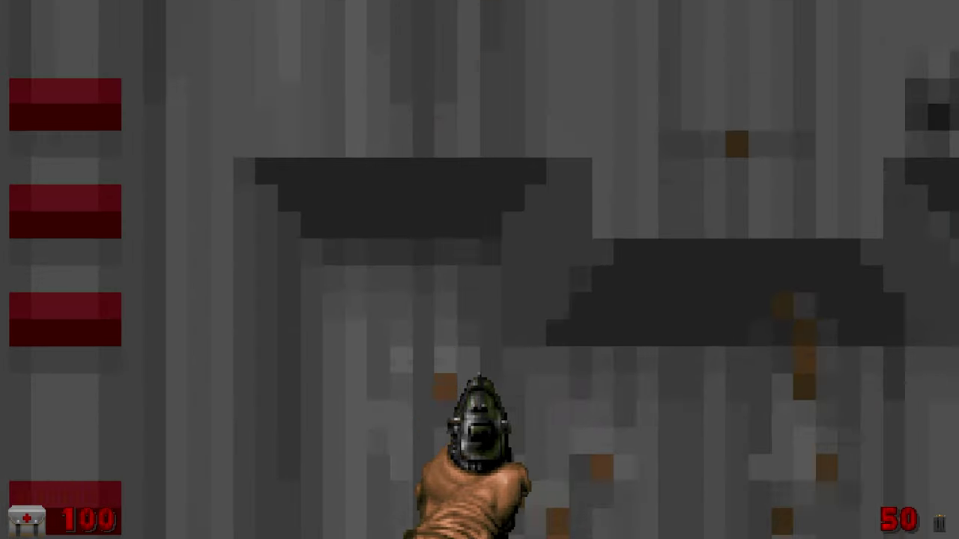
key(space)
key(ctrl)
key(ctrl)
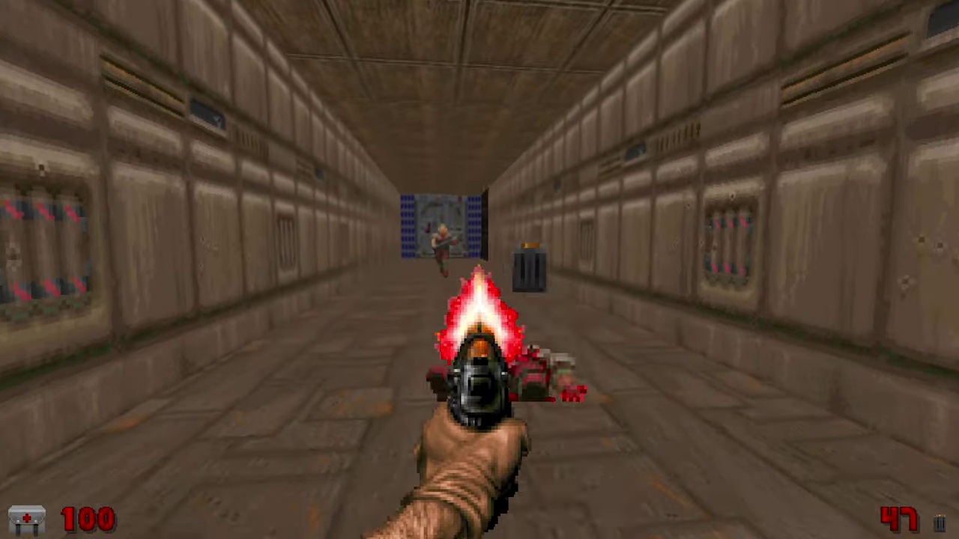
key(w)
key(ctrl)
key(ctrl)
key(Right)
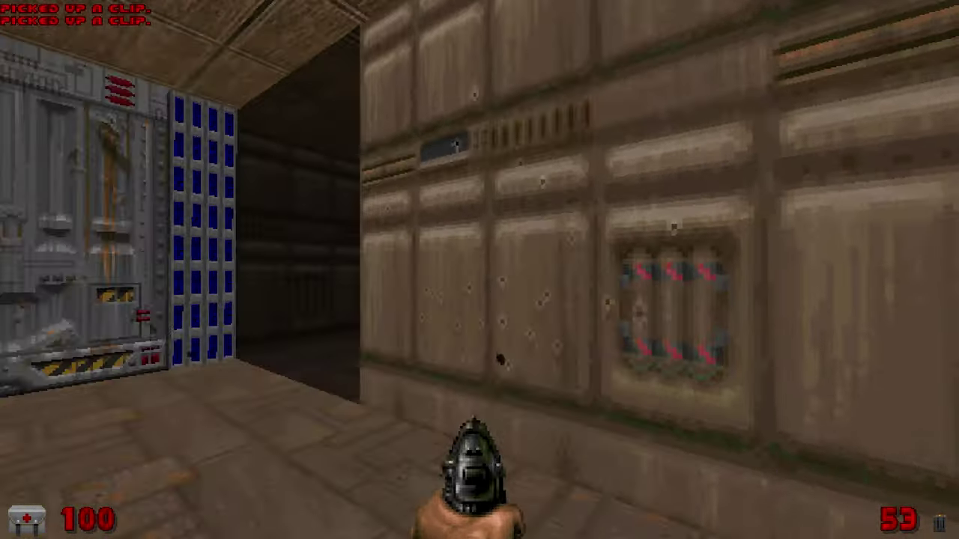
key(ctrl)
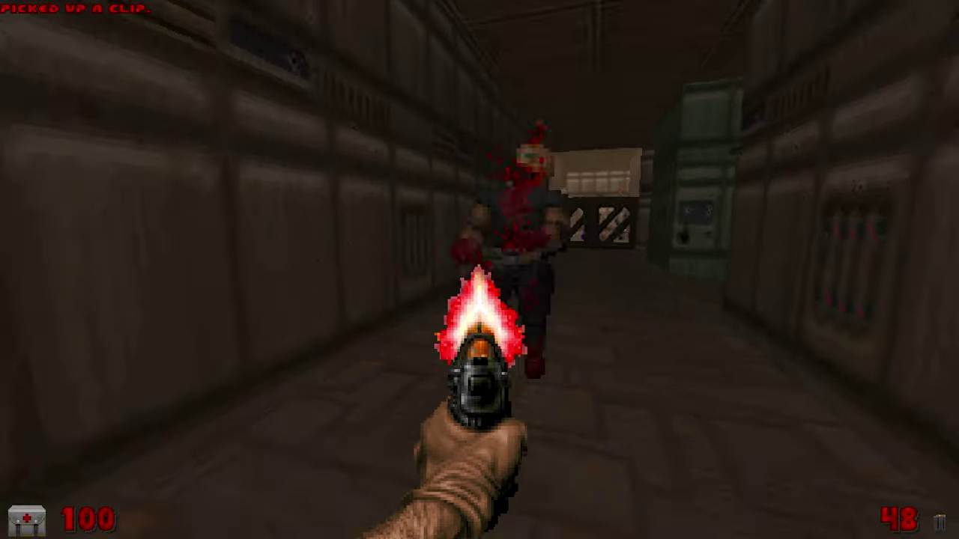
Kill the sergeants with the shotgun and enter the bright brown room
key(3)
key(Right)
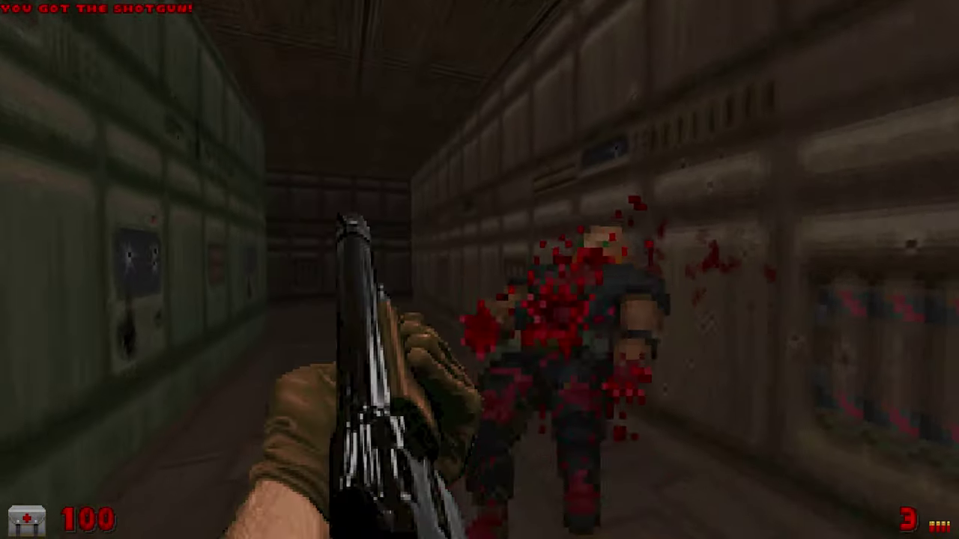
key(w)
key(Right)
key(ctrl)
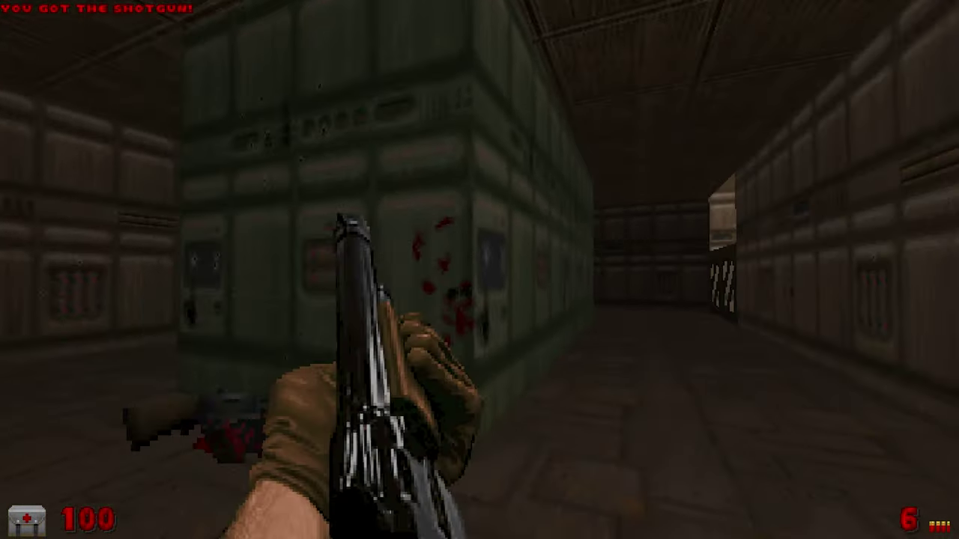
key(Right)
key(w)
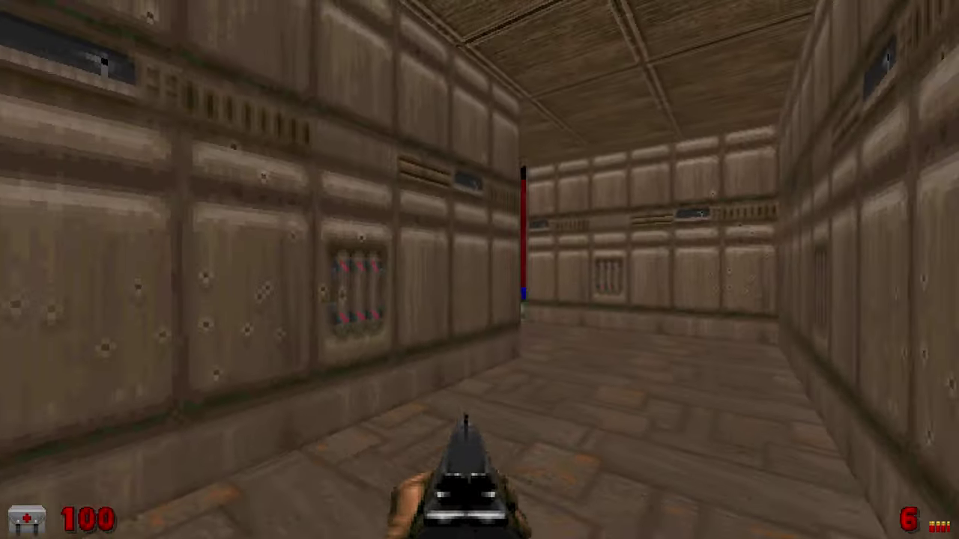
Kill the pinky demon and take the blue keycard in the dark room
key(Left)
key(ctrl)
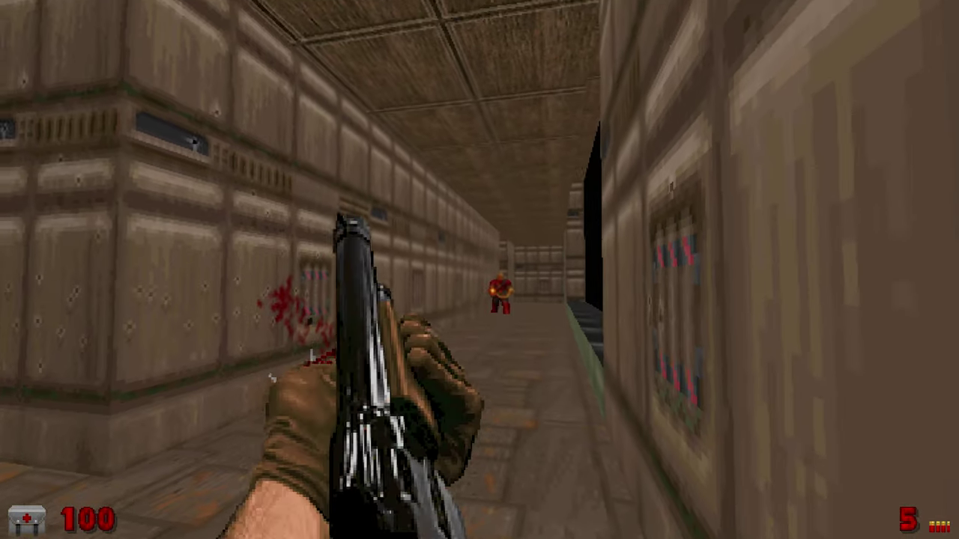
key(w)
key(ctrl)
key(ctrl)
key(Left)
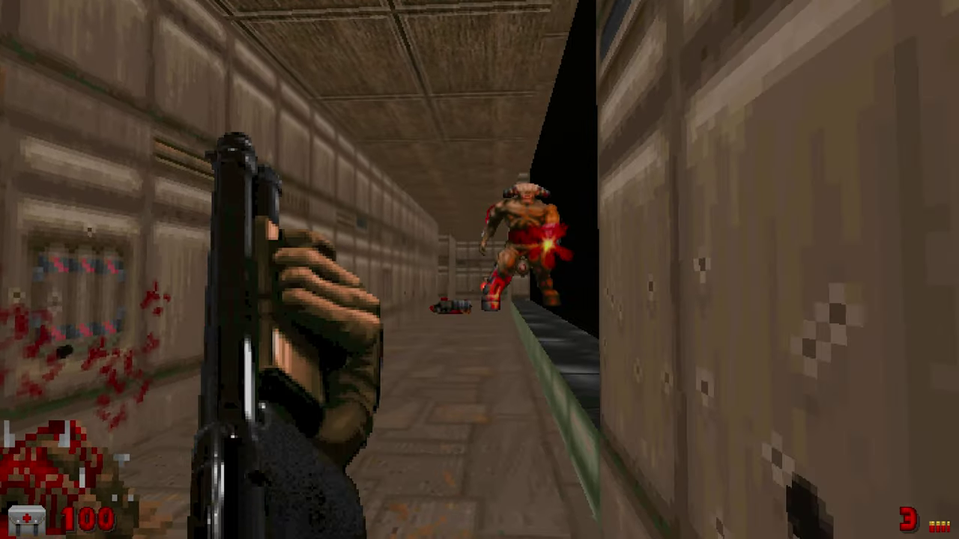
key(w)
key(Left)
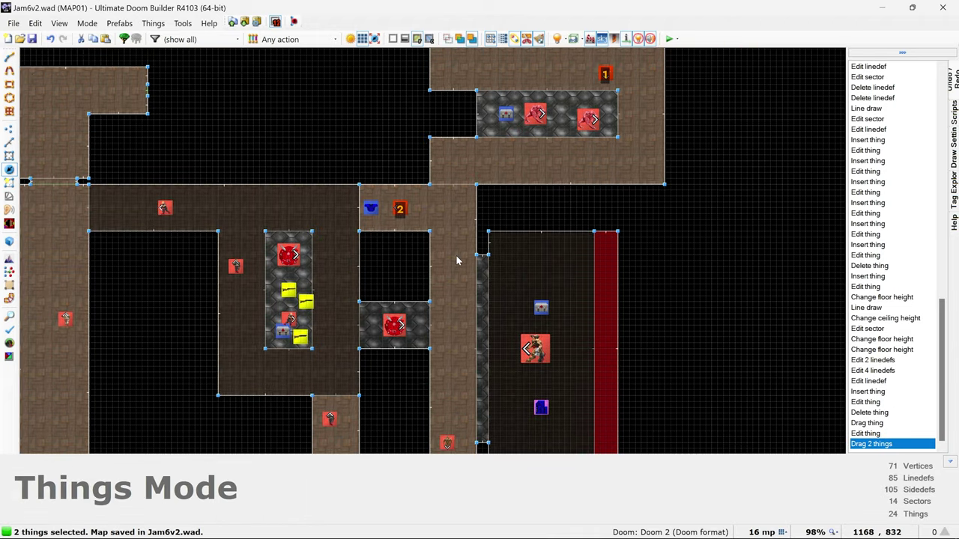
Undo the last ceiling height change
scroll(626, 404, up, 3)
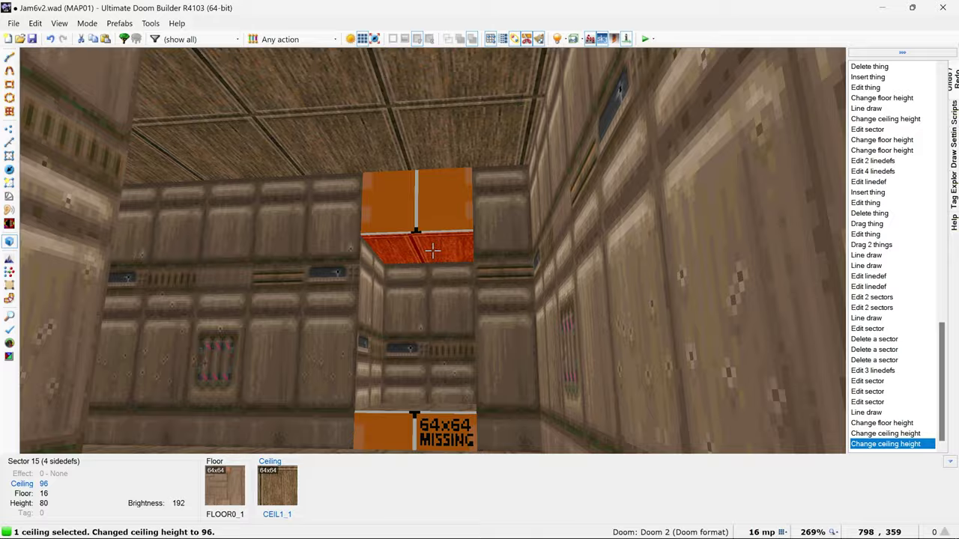
key(ctrl+z)
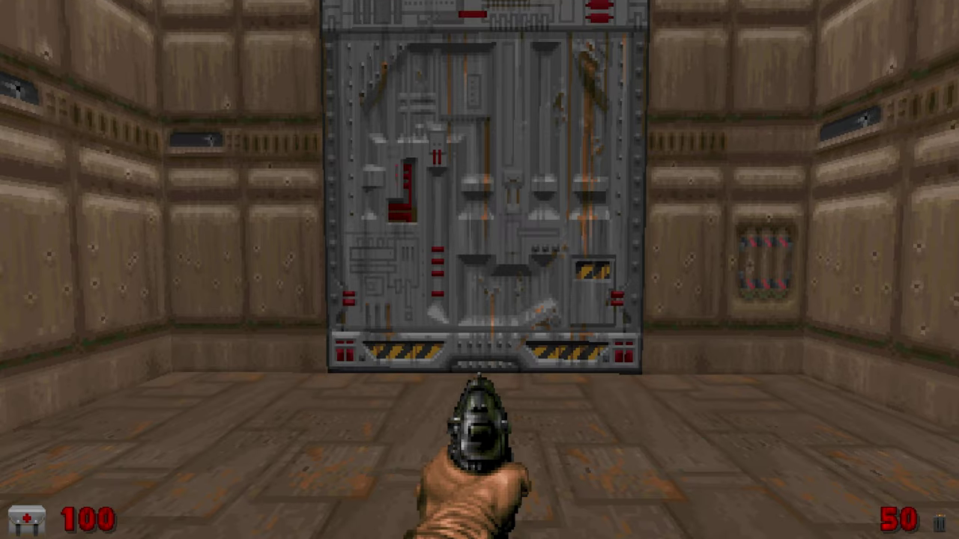
Relaunch the map, shoot the corridor zombies, and grab the dropped shotgun
key(Up)
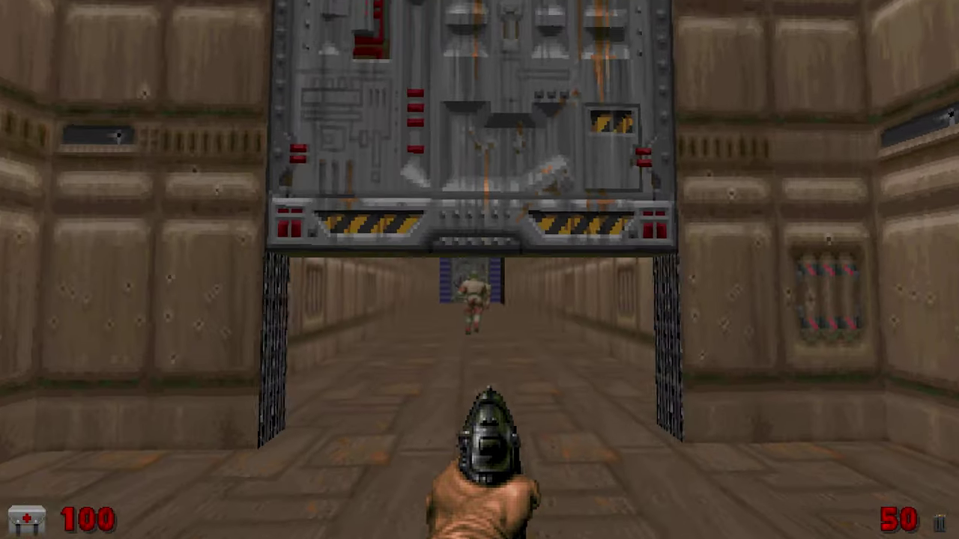
key(Up)
key(ctrl)
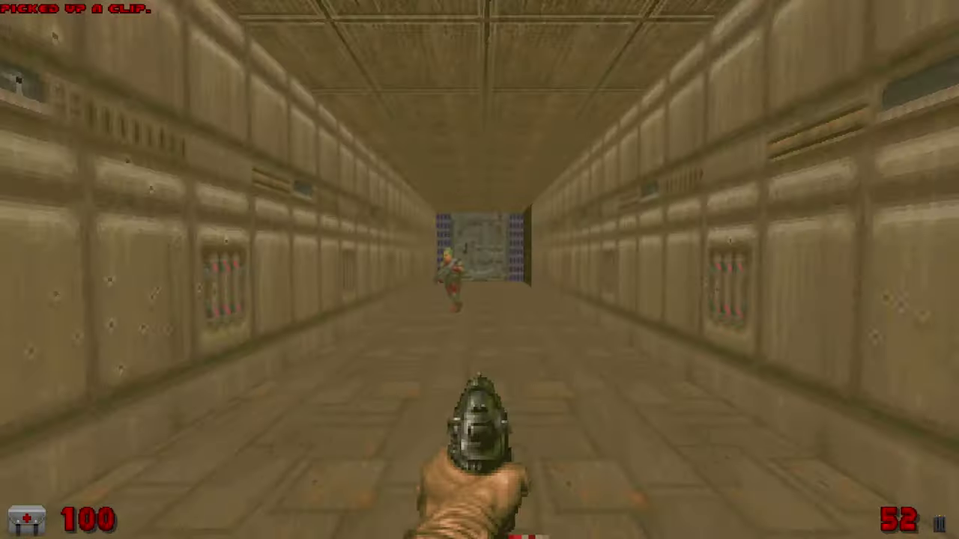
key(ctrl)
key(Up)
key(Right)
key(Left)
key(Up)
key(ctrl)
key(Right)
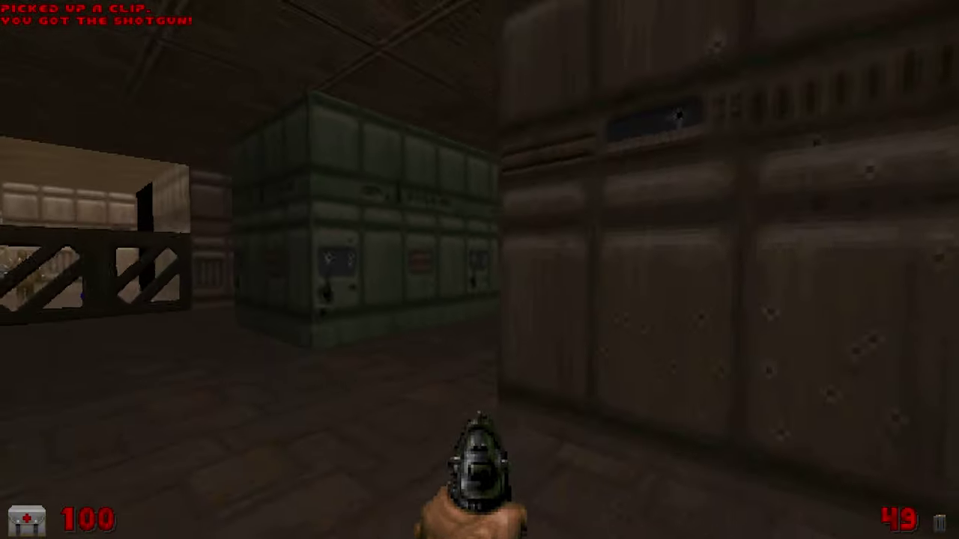
Shotgun the attacker by the green wall and gate
key(Left)
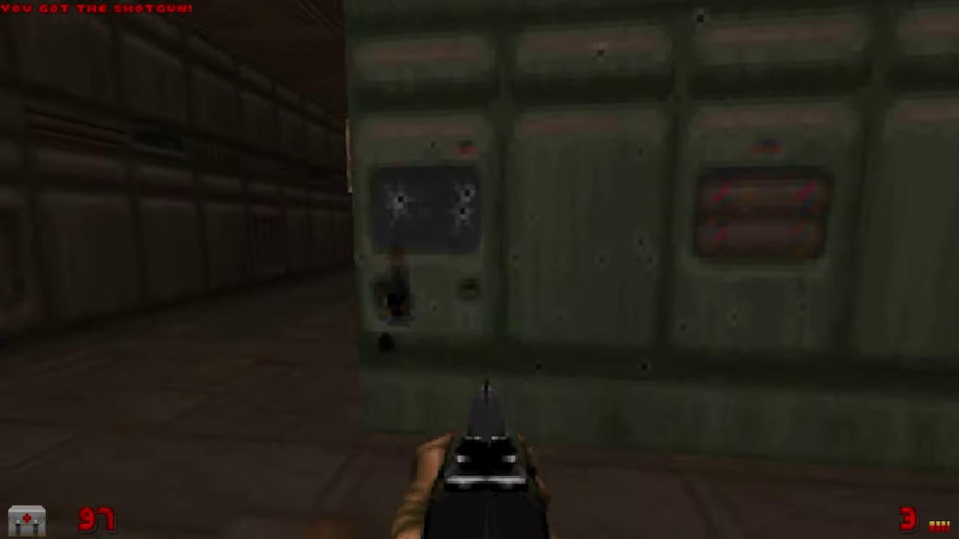
key(ctrl)
key(Up)
key(Left)
key(ctrl)
key(Right)
key(Up)
key(Left)
Switch back to the shotgun and advance into the dark corridor toward the imp
key(Left)
key(Up)
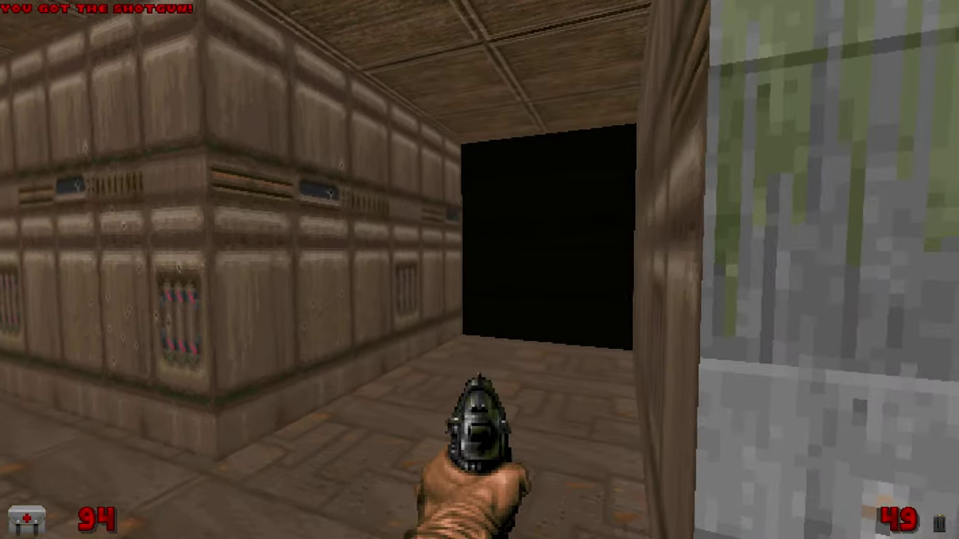
key(3)
key(Left)
key(Up)
key(Right)
key(Up)
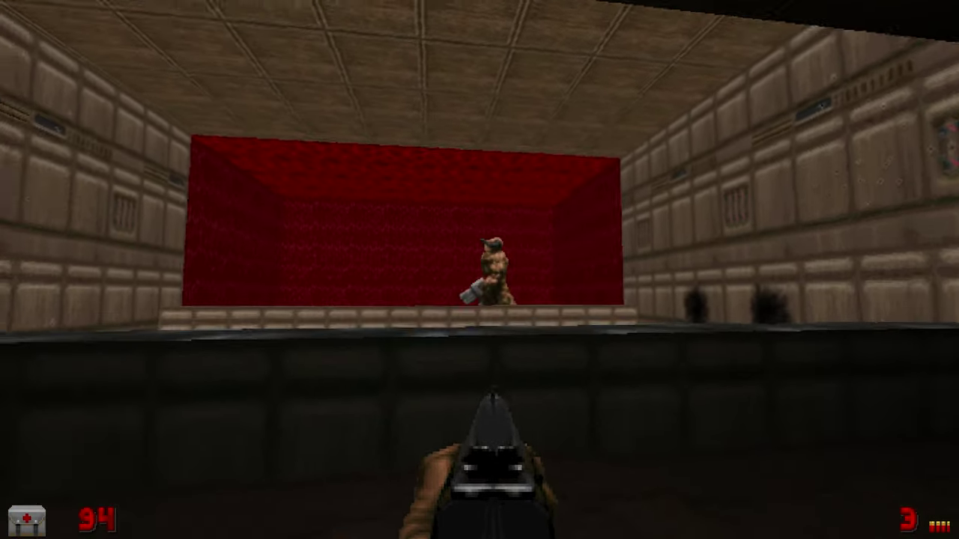
Cross the room past the pillar toward the red room and pick up the megaarmor
key(Left)
key(Up)
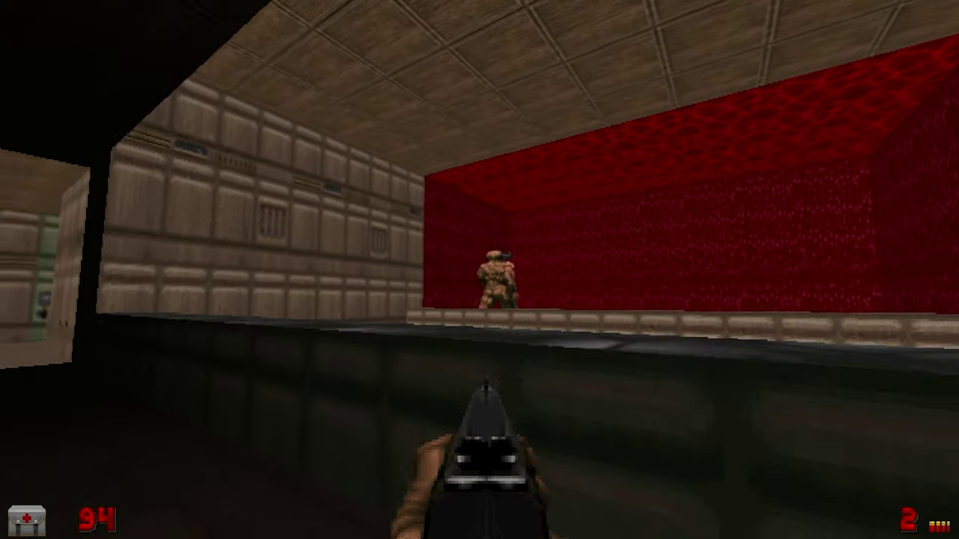
key(Left)
key(Up)
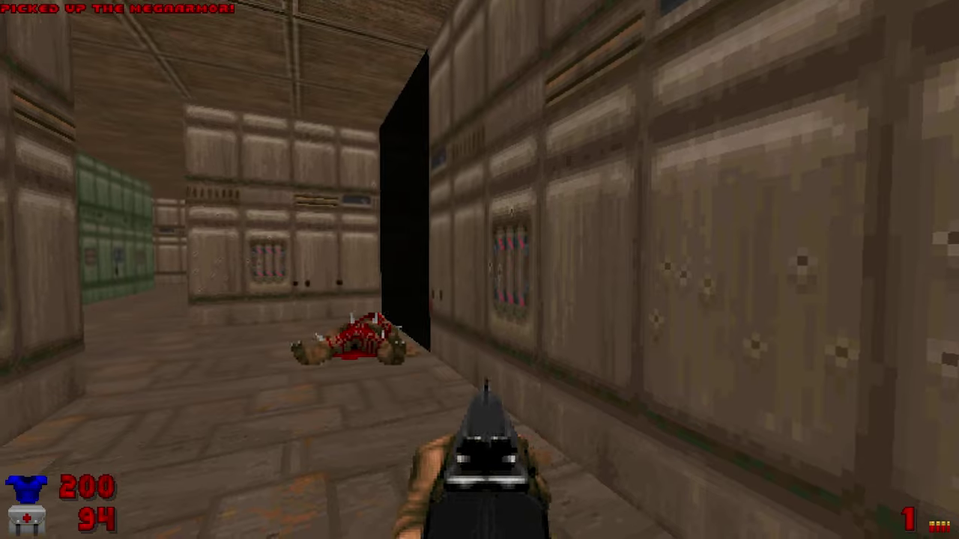
key(Left)
key(Up)
key(ctrl)
key(Left)
Shoot at the chaingunner down the corridor, then take cover by the green wall
key(Right)
key(Left)
key(ctrl)
key(Left)
key(Up)
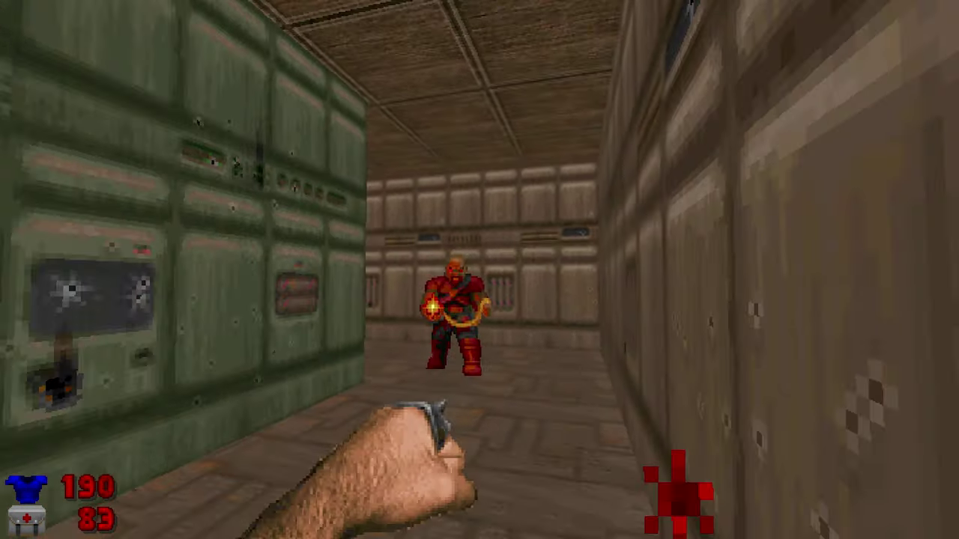
key(Right)
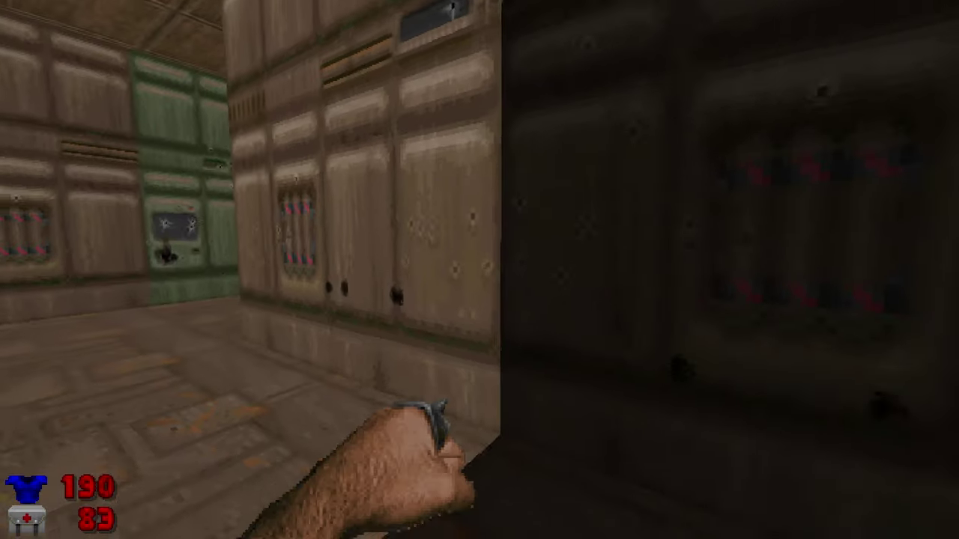
key(Left)
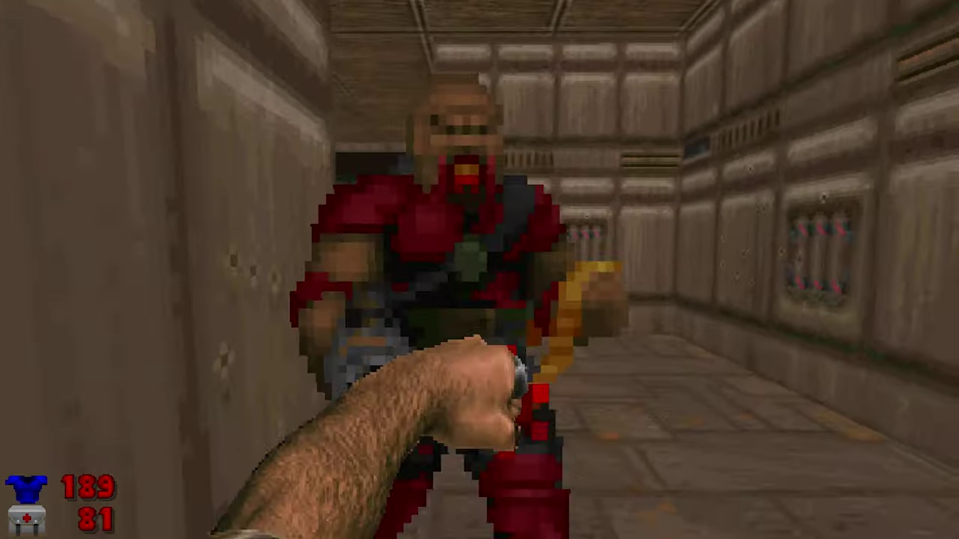
Pick up the dropped chaingun, follow the corridor and activate the wall switch
key(Up)
key(Right)
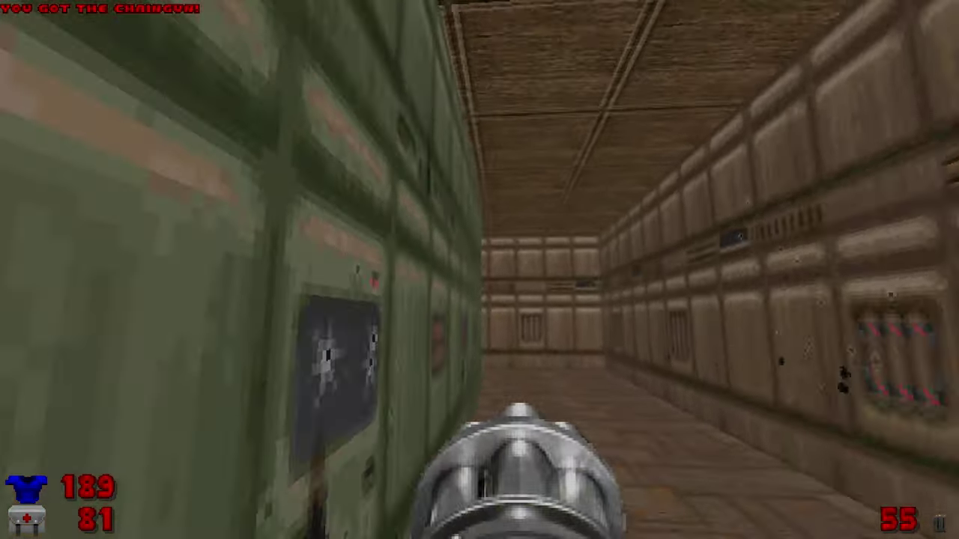
key(Up)
key(Right)
key(space)
key(Right)
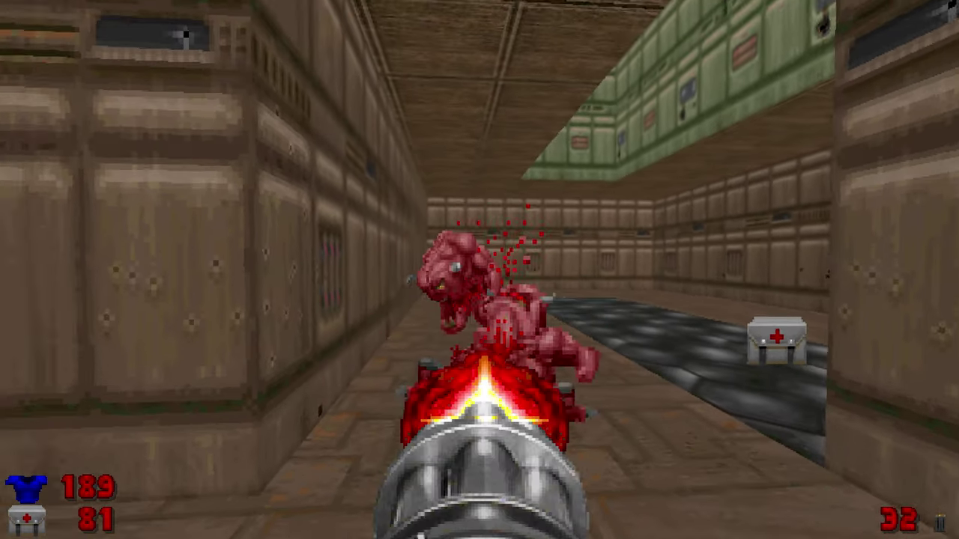
Gun down the demon with the chaingun and collect the medkit
key(ctrl)
key(Left)
key(Up)
key(Right)
Grab the blue keycard in the red-walled room, firing at the Cyberdemon, then retreat
key(Left)
key(Up)
key(Left)
key(Up)
key(Left)
key(ctrl)
key(ctrl)
key(Right)
key(Down)
key(Left)
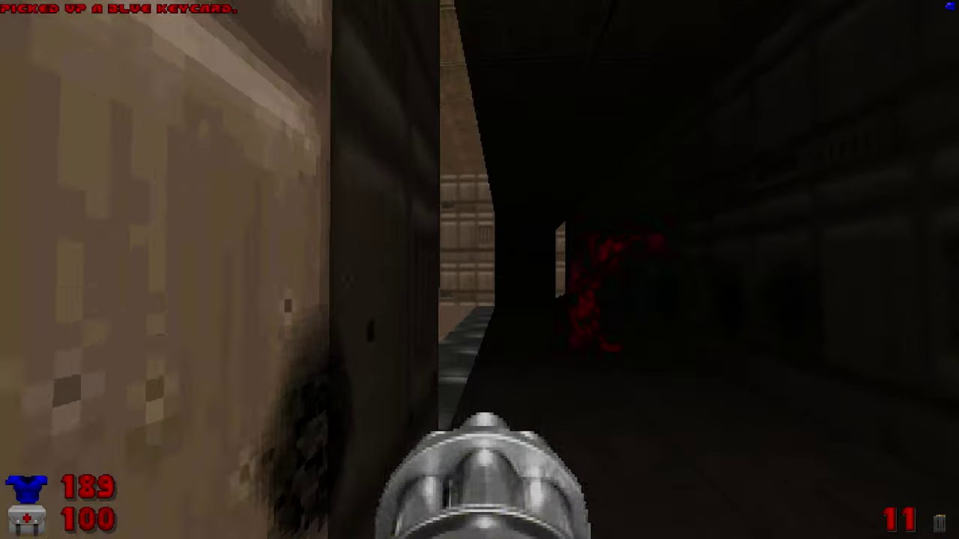
In the Cacodemon room, shoot the Cacodemon, take the medikit and the super shotgun
key(Up)
key(Right)
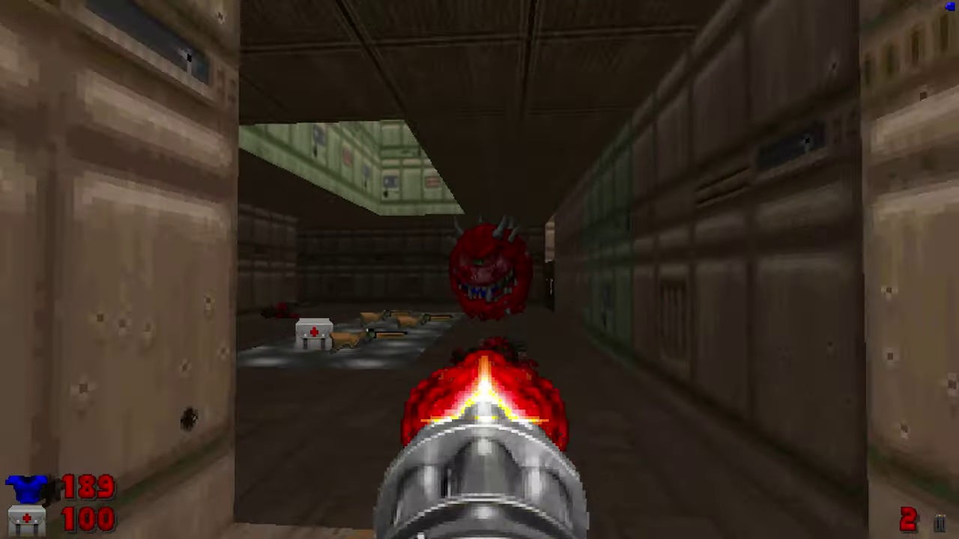
key(ctrl)
key(Down)
key(Up)
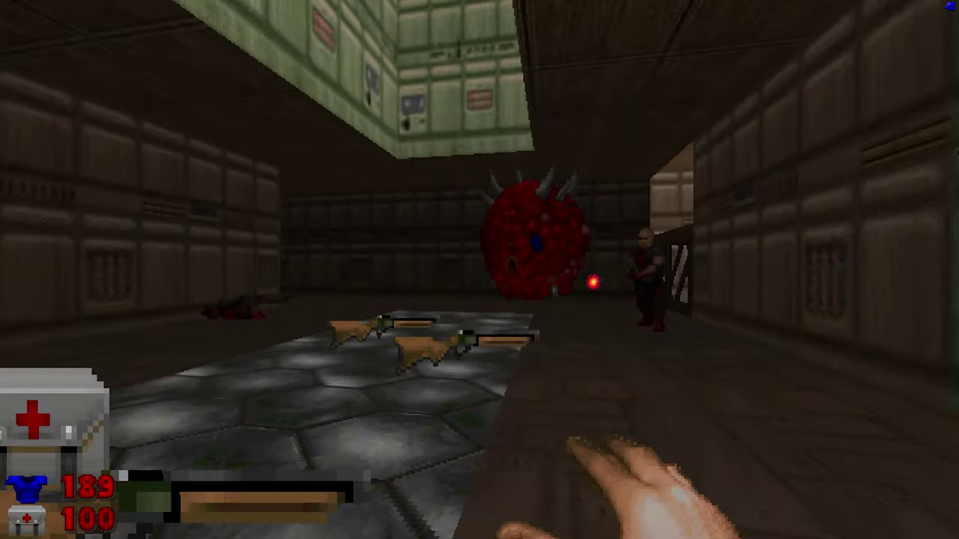
key(Up)
key(Left)
key(ctrl)
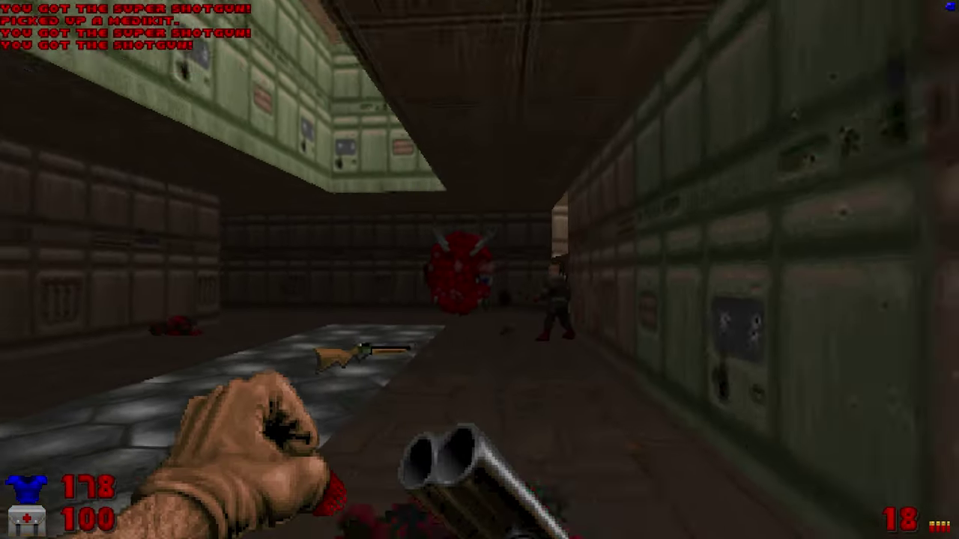
key(Up)
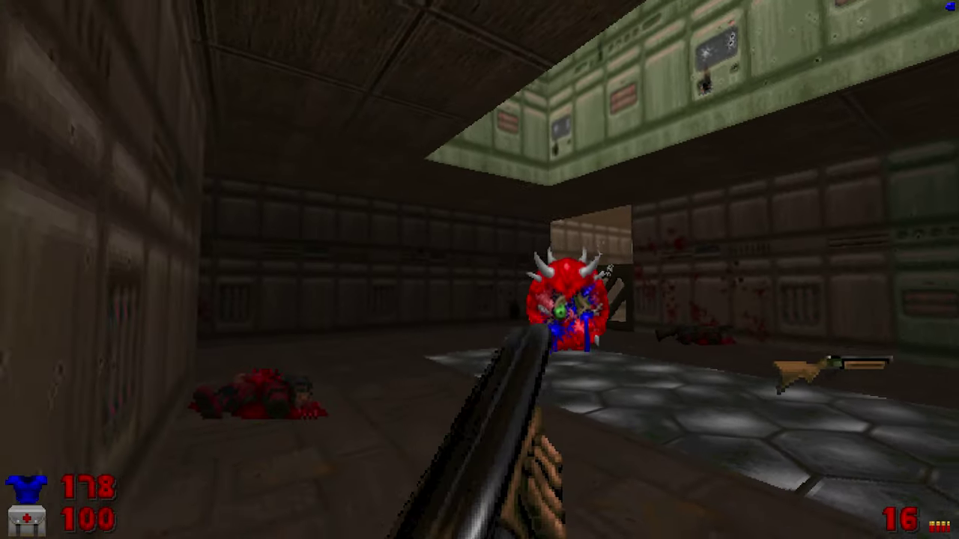
key(Left)
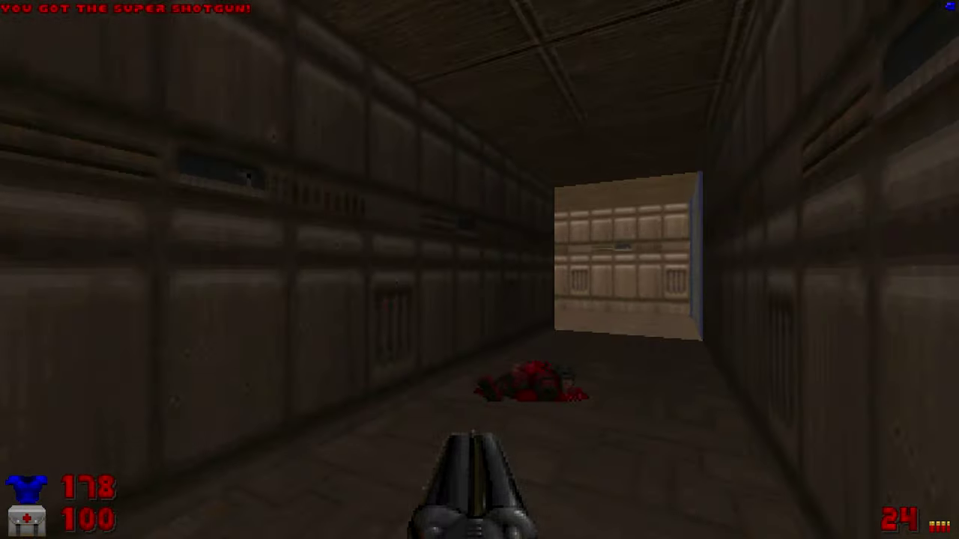
Enter the room with the head on a stick, check the side corridor, and shoot it
key(Right)
key(Down)
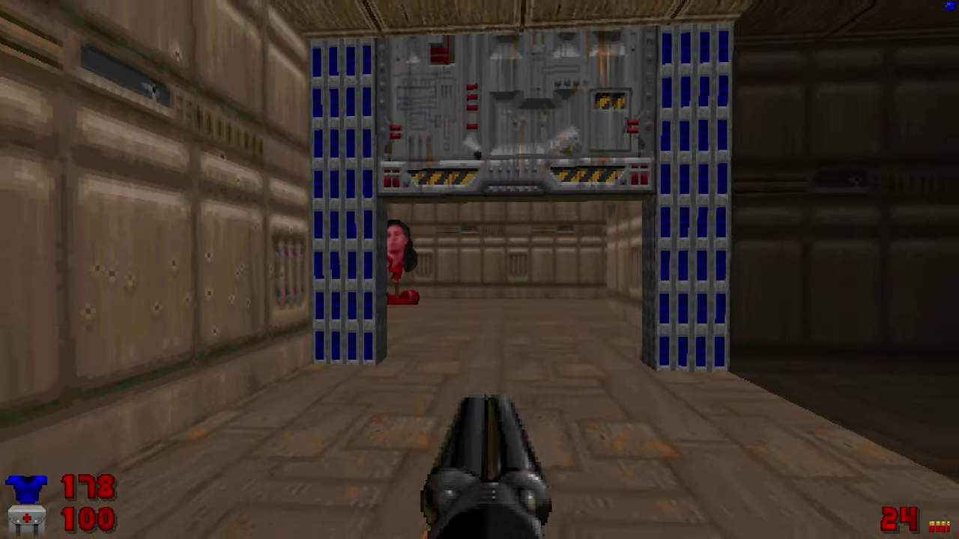
key(Up)
key(Right)
key(Up)
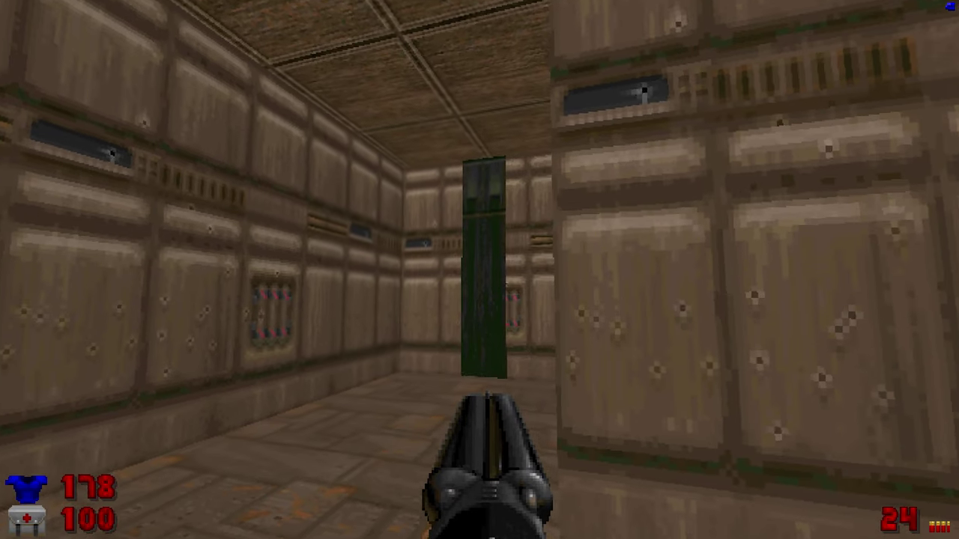
key(Left)
key(ctrl)
key(Up)
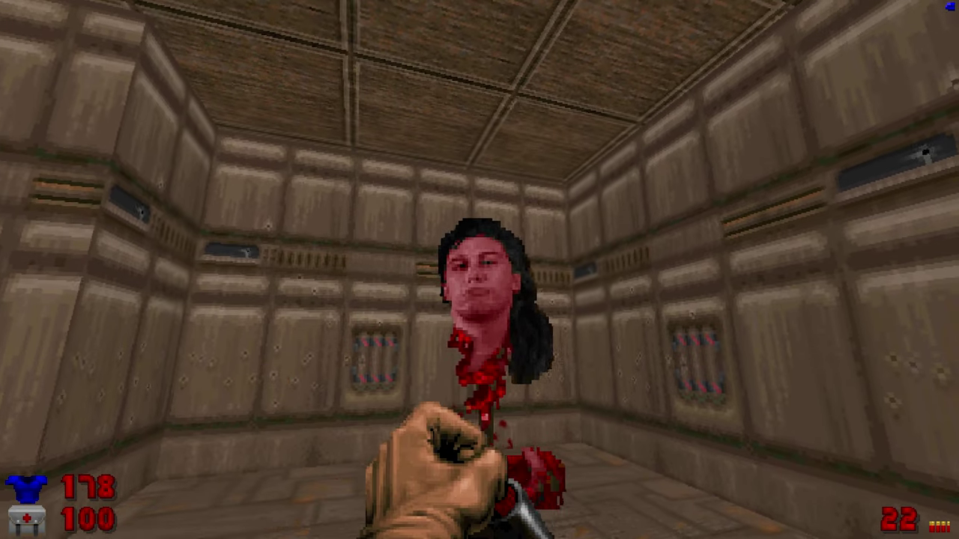
Back out through the corridor to the exit and use it to end the level
key(Down)
key(Left)
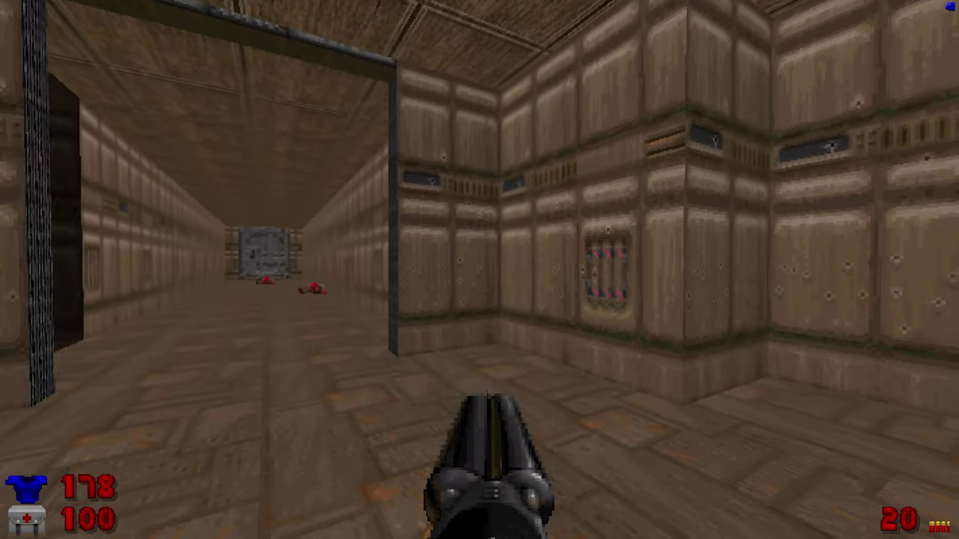
key(Right)
key(Left)
key(Up)
key(space)
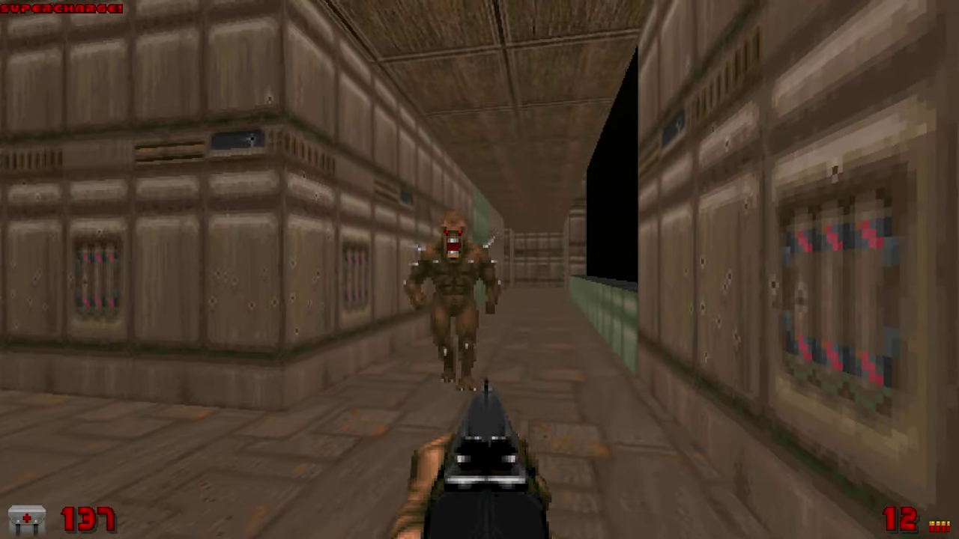
Shoot the approaching imp and the monster behind the window
key(ctrl)
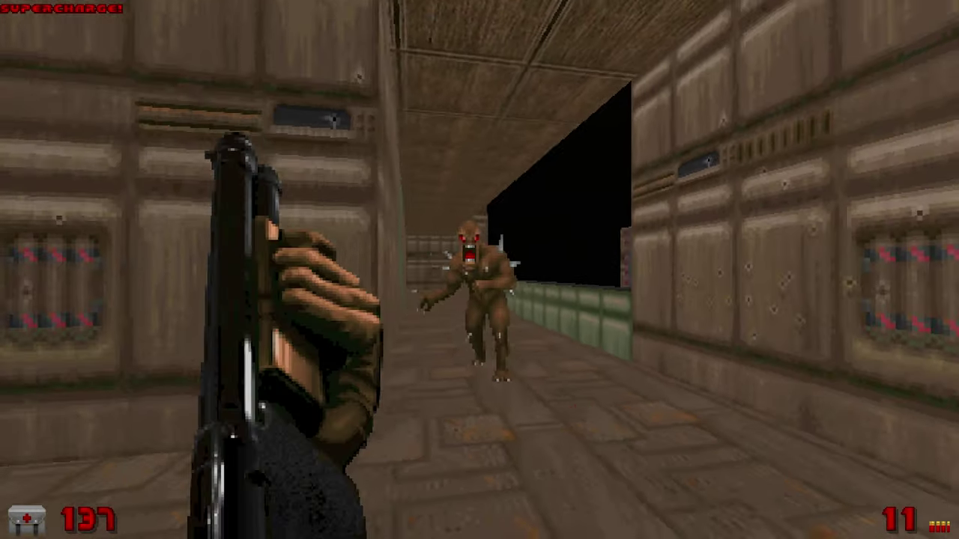
key(ctrl)
key(Right)
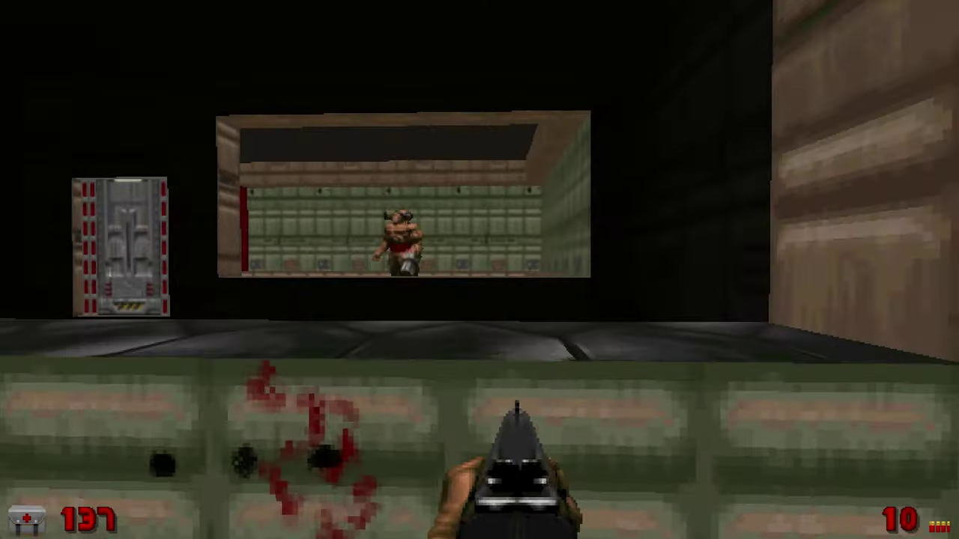
key(ctrl)
key(Left)
key(Right)
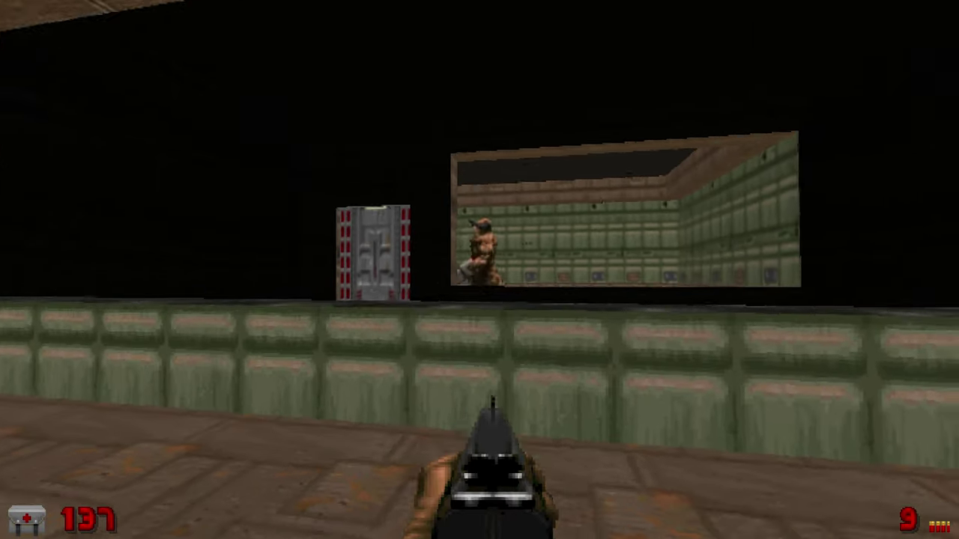
key(ctrl)
key(Left)
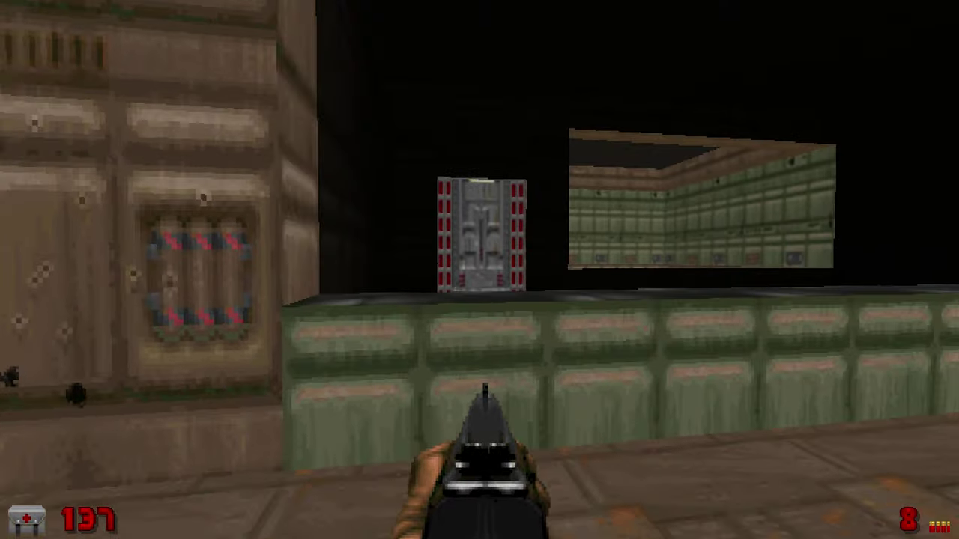
Head down the corridor and pick up the blue megaarmor
key(Right)
key(Up)
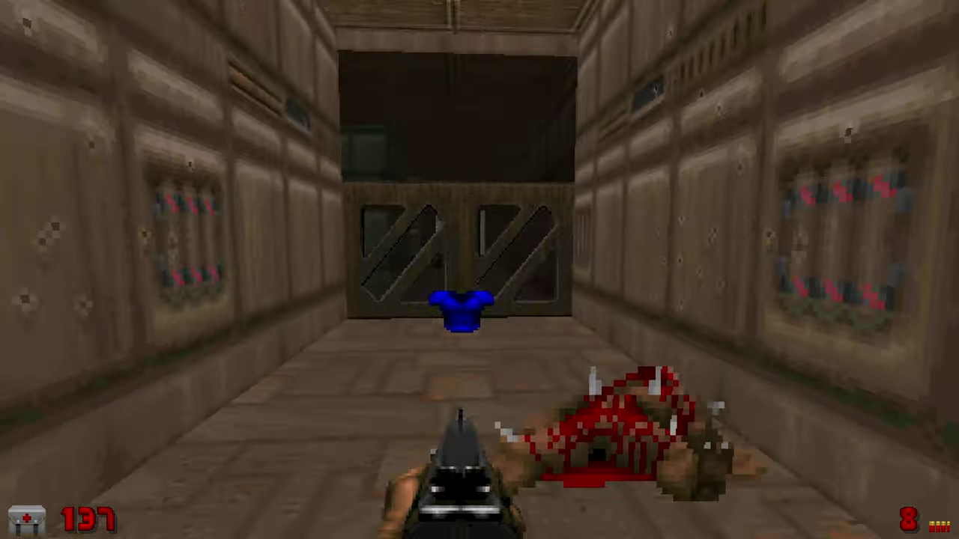
key(Up)
key(Left)
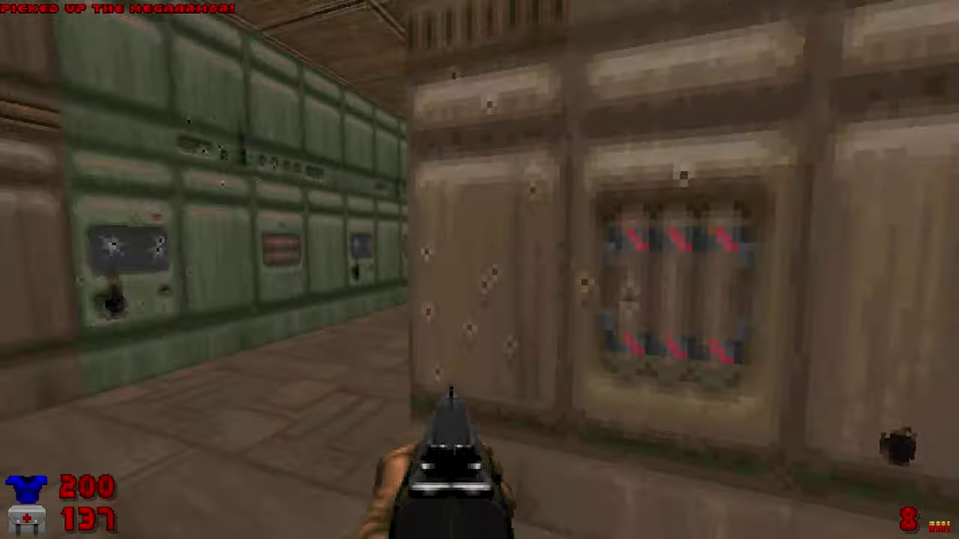
Back away while shooting the nearby enemy until it dies
key(Down)
key(Right)
key(ctrl)
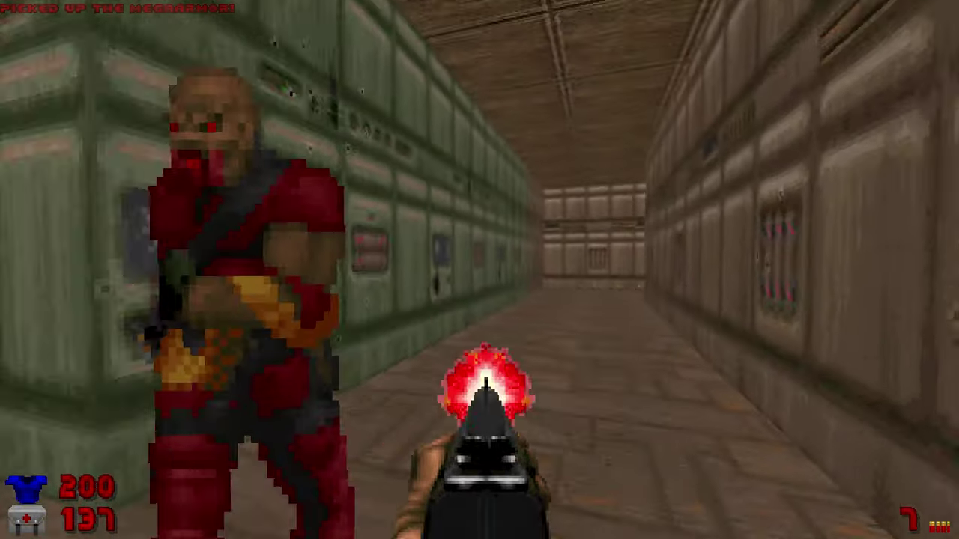
key(Down)
key(ctrl)
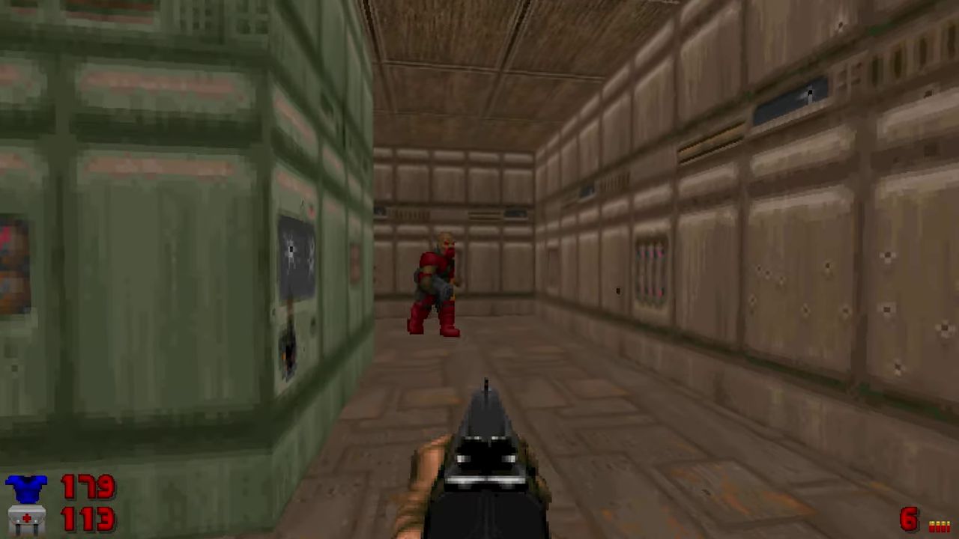
key(ctrl)
key(Left)
Switch to the chaingun, reach the door switch, and fire at the two demons
key(Left)
key(Up)
key(4)
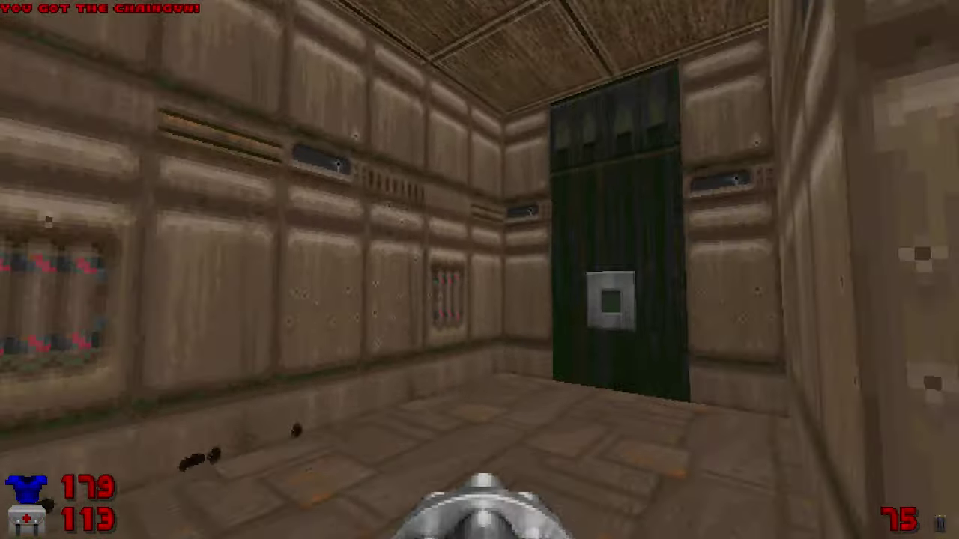
key(Up)
key(Left)
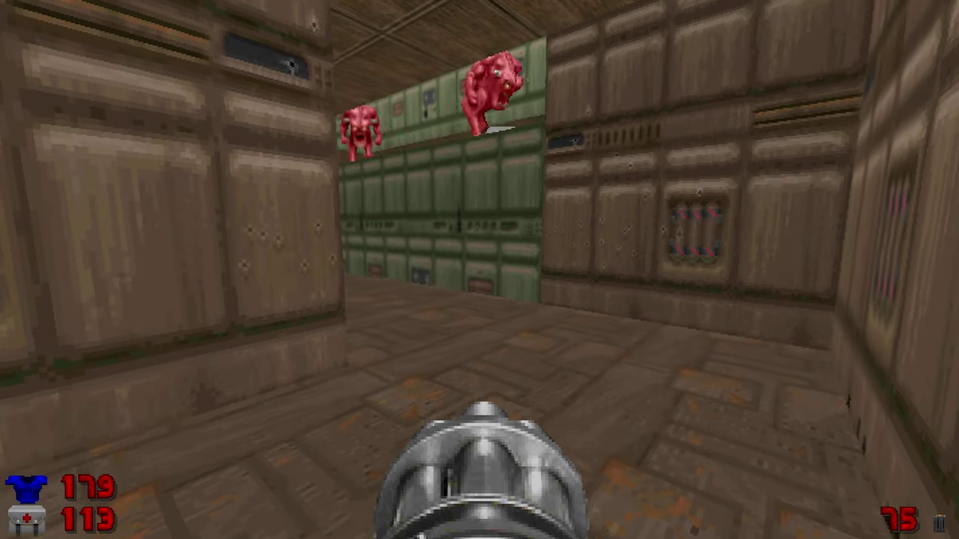
key(Up)
key(ctrl)
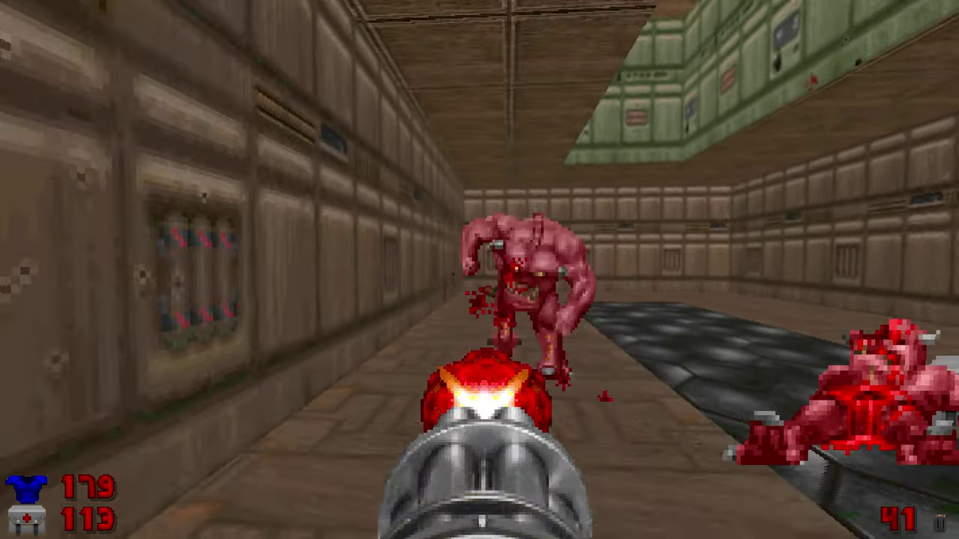
Move through the hex-floored rooms into the dark room and fire until killed
key(Right)
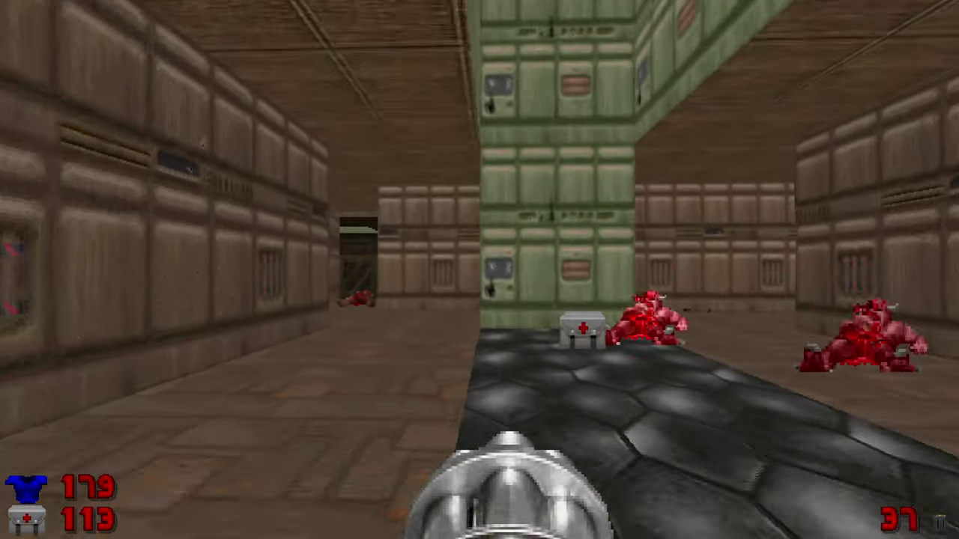
key(Up)
key(Left)
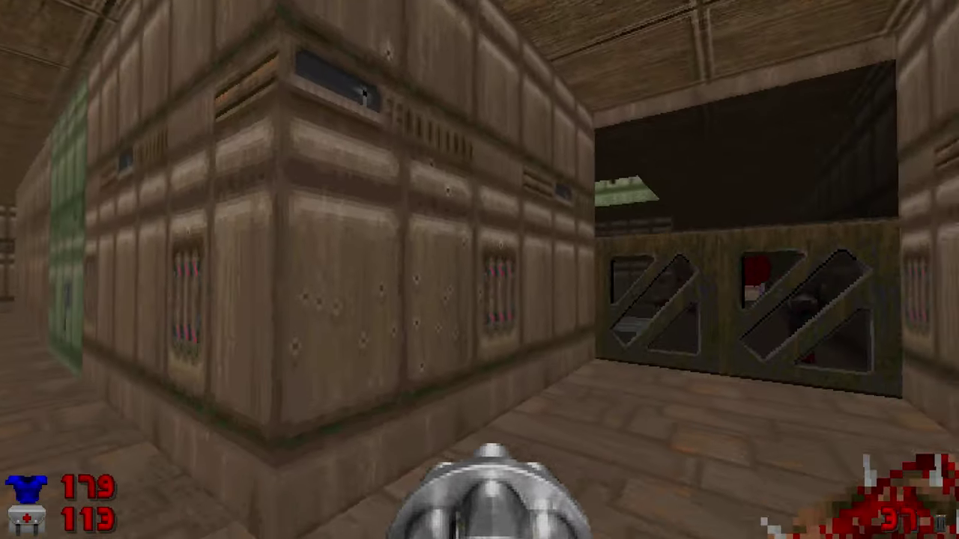
key(Up)
key(Left)
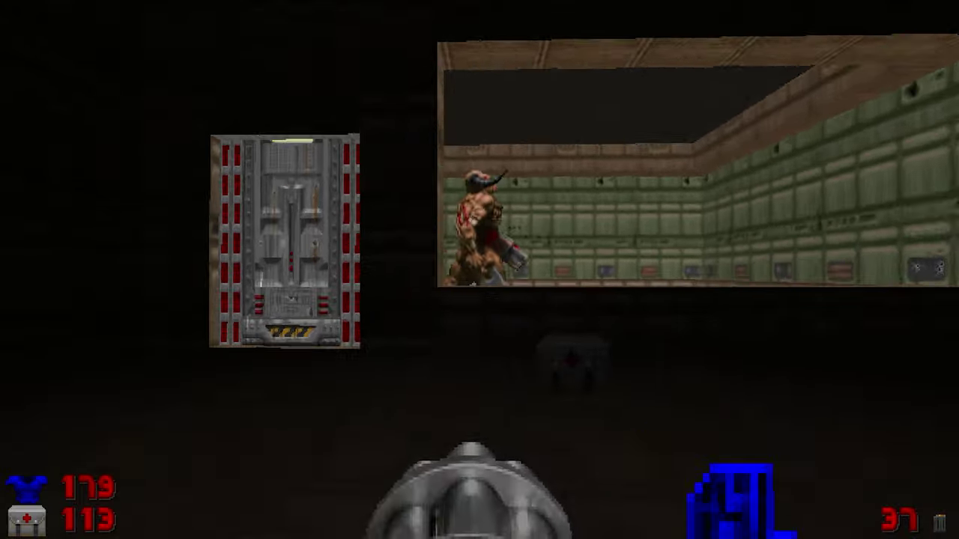
key(ctrl)
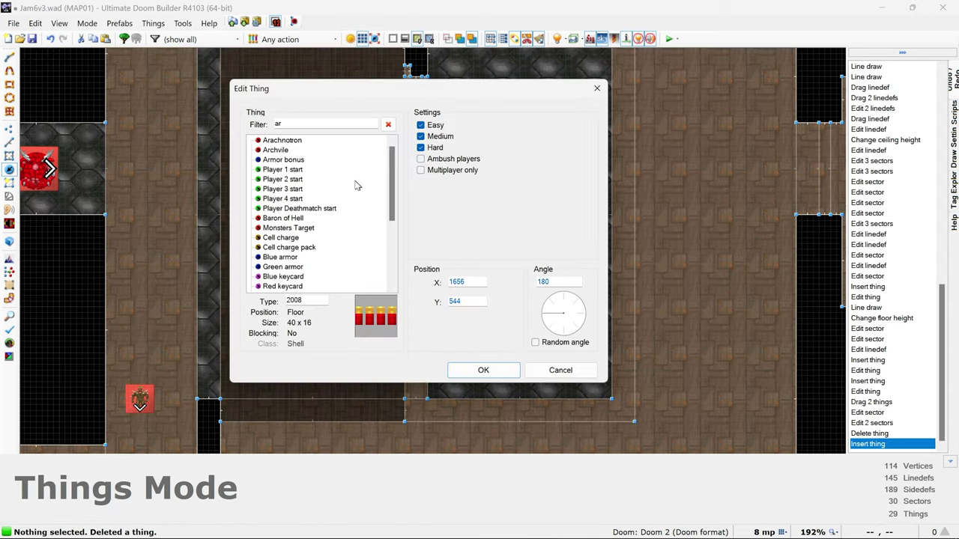
Save the thing edit, then delete the newly closed strip sector and save again
key(Return)
key(ctrl+s)
key(s)
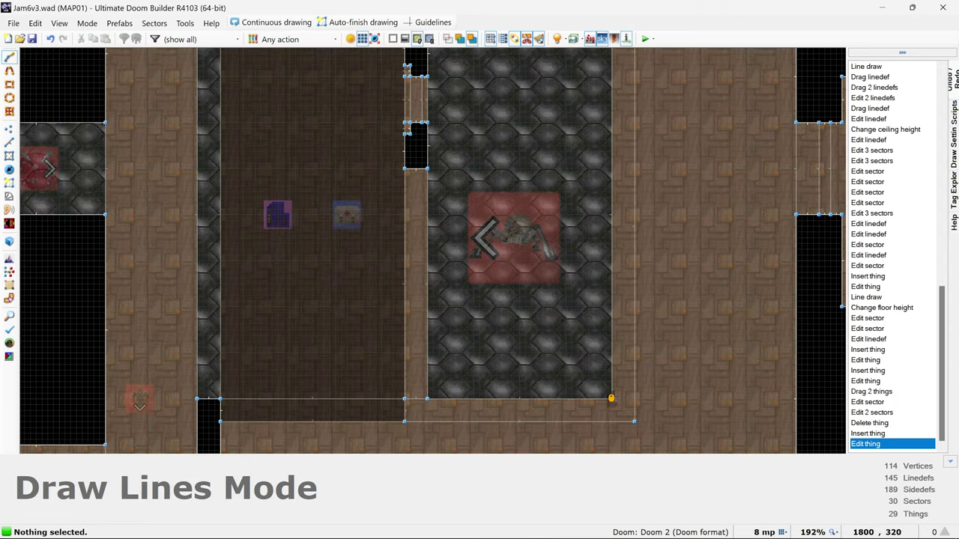
click(614, 397)
key(Delete)
key(ctrl+s)
scroll(514, 367, down, 4)
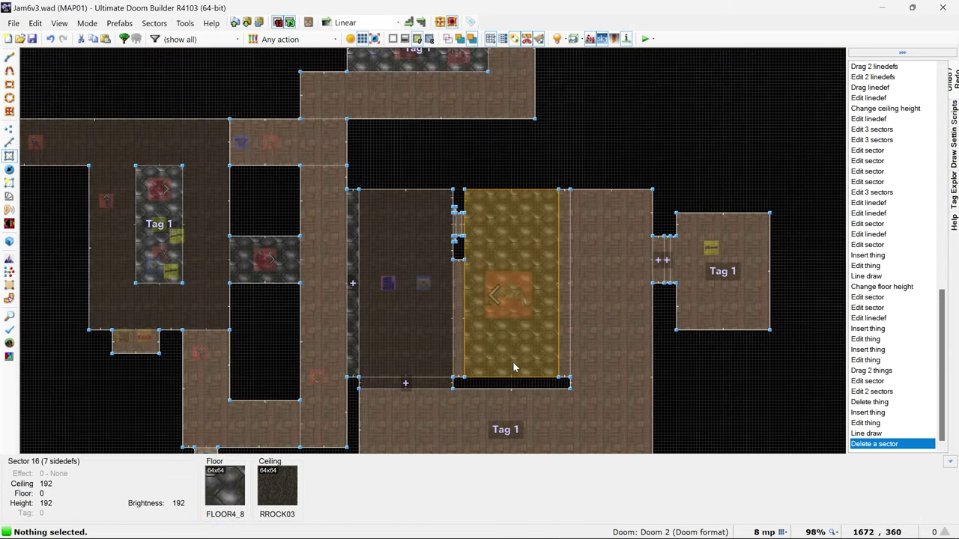
Place an Arachnotron and another monster in the central rooms and save the map
key(t)
key(Insert)
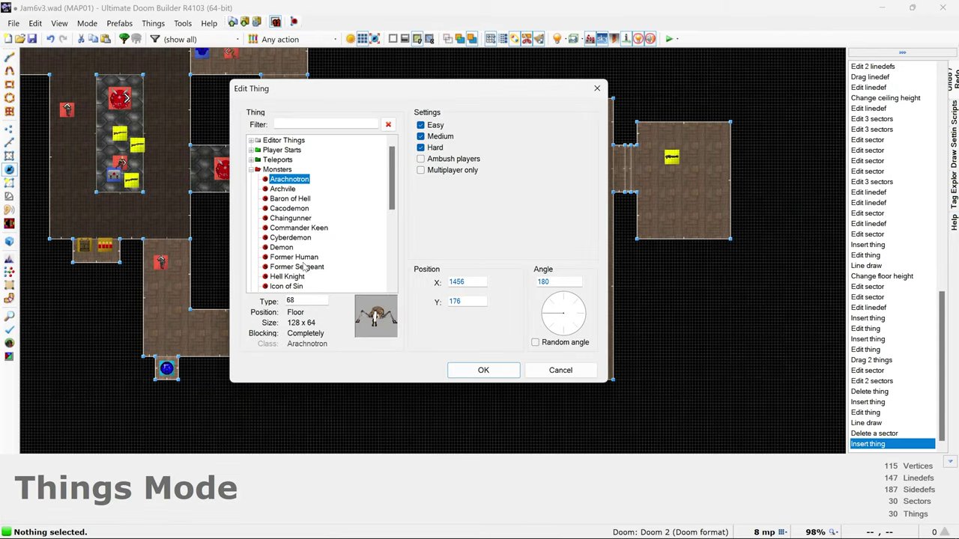
key(Return)
key(Insert)
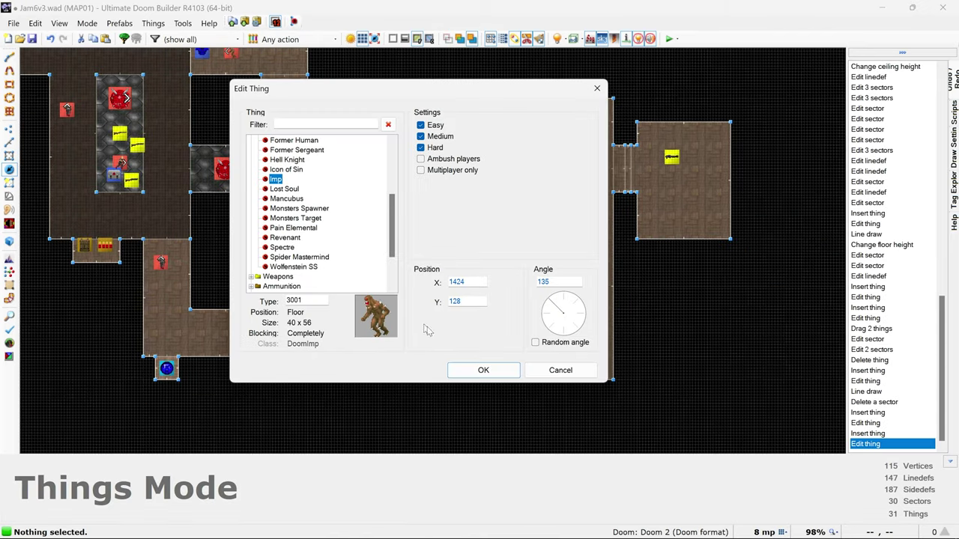
key(Return)
key(ctrl+s)
scroll(494, 261, up, 5)
In Visual Mode, flip the wall line's facing and select the ceiling above it
key(w)
key(f)
right_click(433, 251)
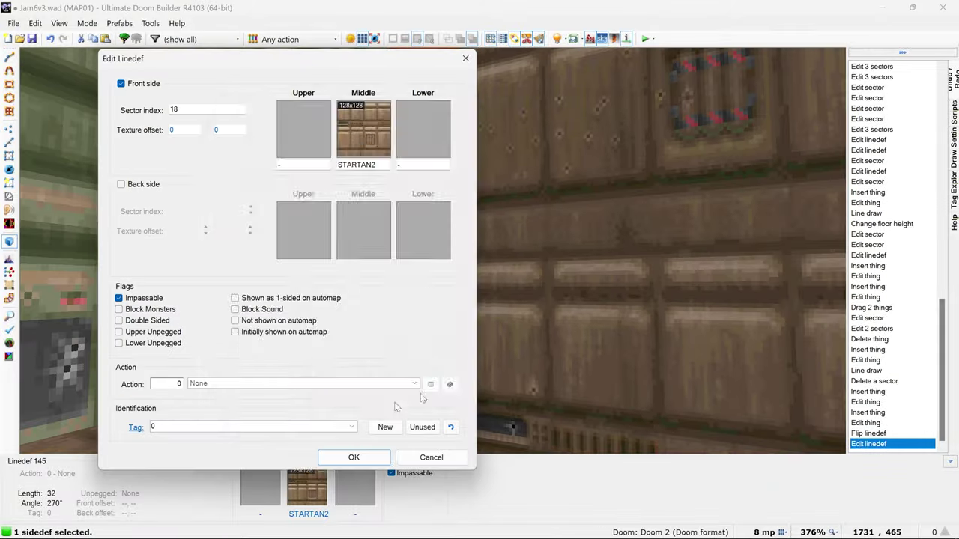
key(Return)
click(433, 253)
scroll(433, 251, up, 8)
scroll(433, 251, up, 8)
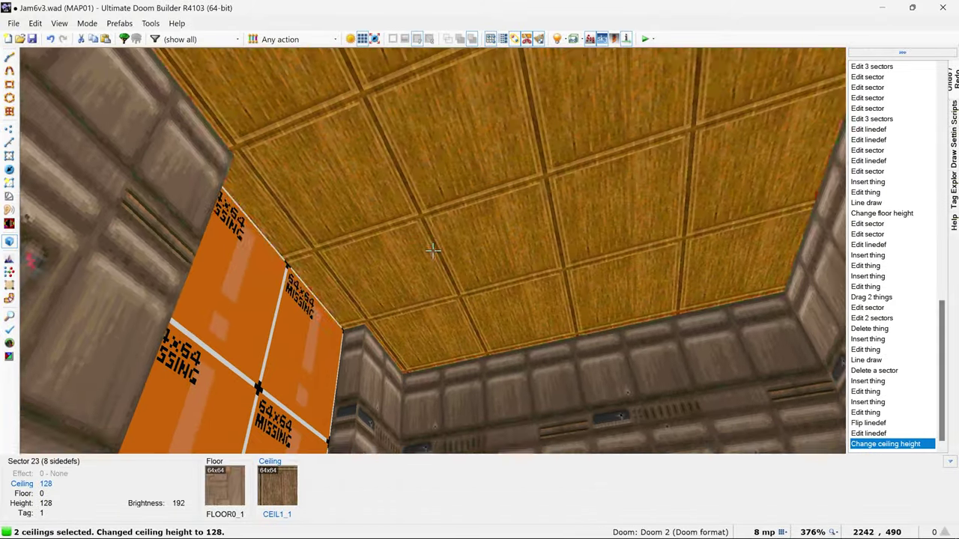
Apply the BIGDOOR2 texture to both door wall sides
click(433, 251)
right_click(433, 251)
click(363, 135)
double_click(351, 176)
key(Return)
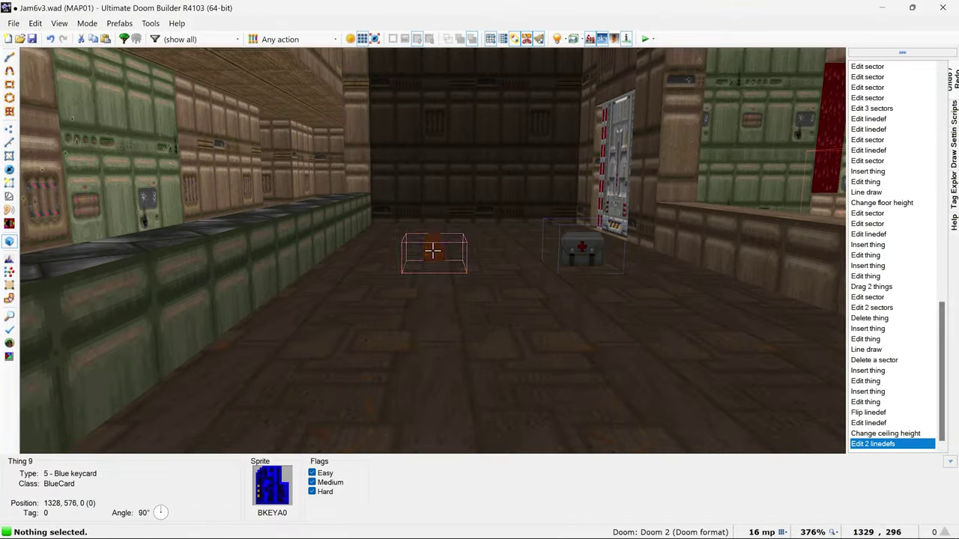
key(w)
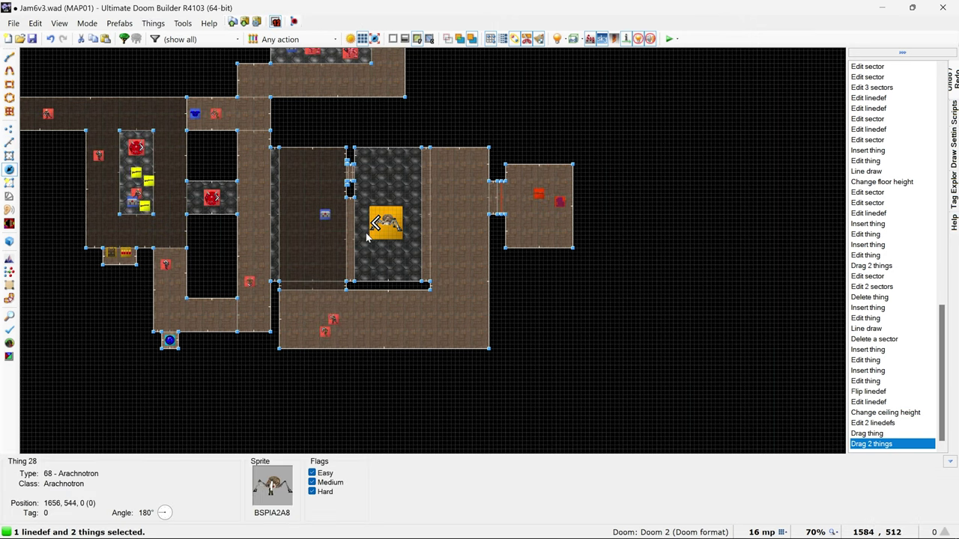
Replace the old thing with a new one, save, and insert the Arachnotron into the room
scroll(367, 237, up, 3)
key(t)
key(Delete)
key(Insert)
key(Return)
key(ctrl+s)
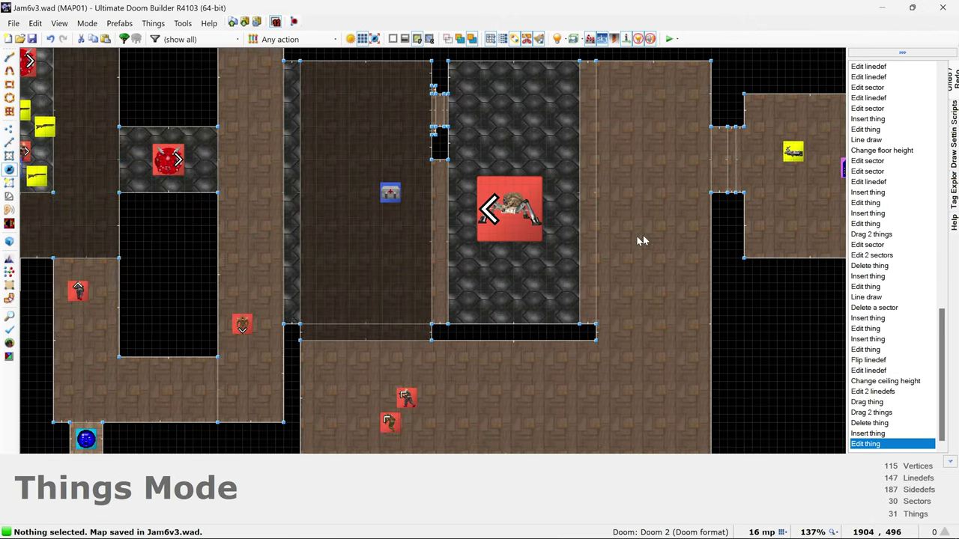
scroll(630, 240, down, 3)
key(Insert)
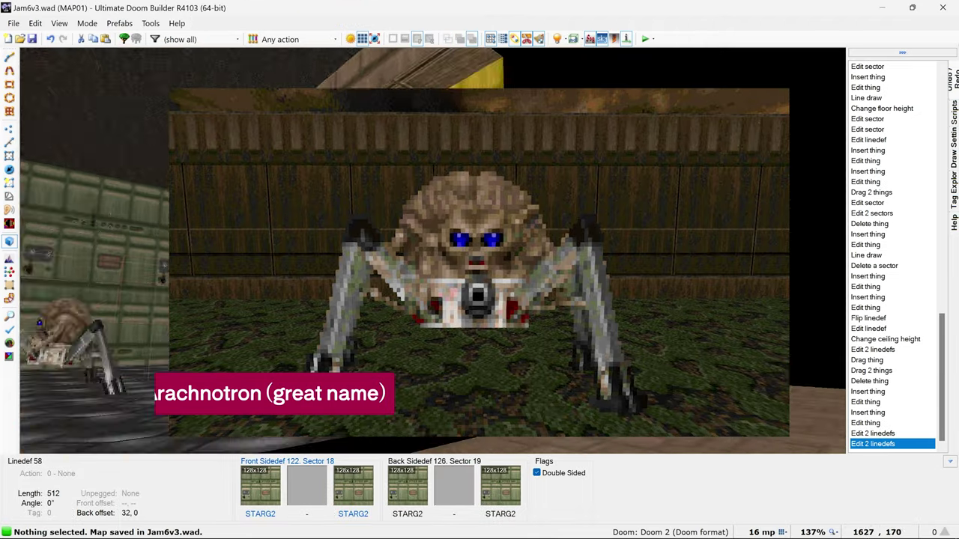
Undo an attempted door track edit and give the ceiling a new flat
key(w)
click(433, 251)
click(433, 251)
key(Return)
key(Escape)
key(ctrl+z)
right_click(433, 251)
double_click(543, 230)
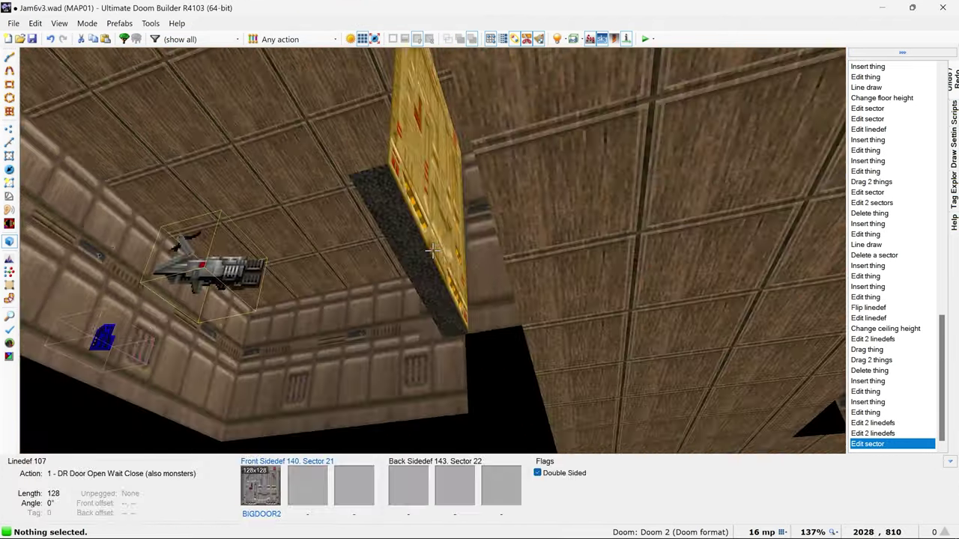
Retexture both door wall sides, auto-align the wall textures, and save the map
scroll(432, 250, up, 2)
click(432, 250)
click(432, 250)
right_click(432, 250)
click(301, 172)
key(Return)
key(Return)
scroll(433, 251, up, 1)
right_click(433, 251)
key(Return)
key(x)
key(ctrl+s)
Nudge a wall corner and give the line action 23 (S1 Floor Lower to Lowest) with tag 1
key(w)
key(q)
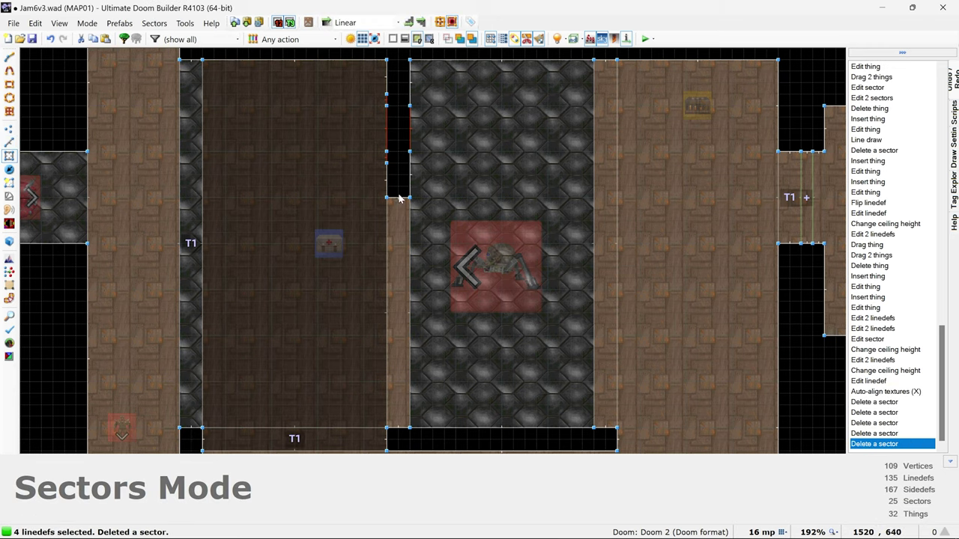
drag(410, 110, 411, 111)
scroll(358, 130, down, 2)
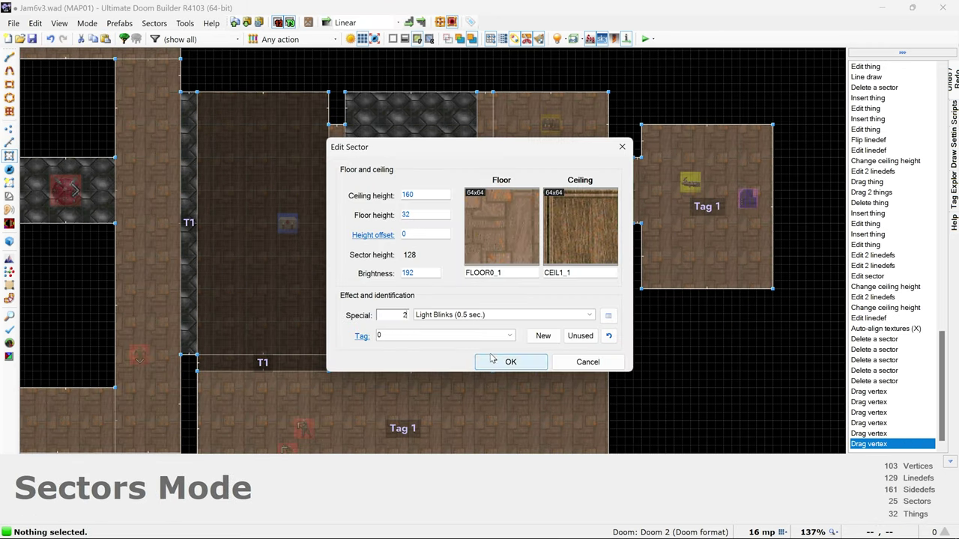
key(Return)
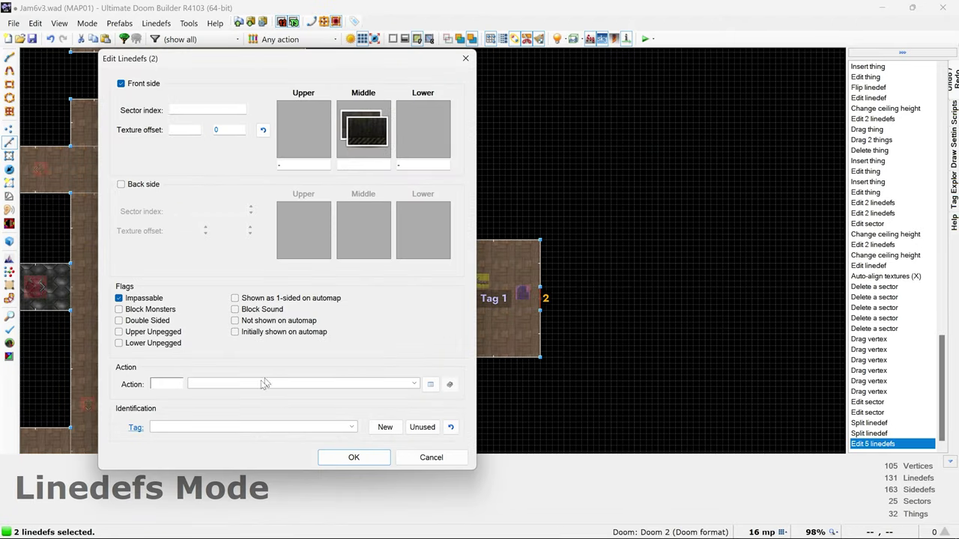
key(Return)
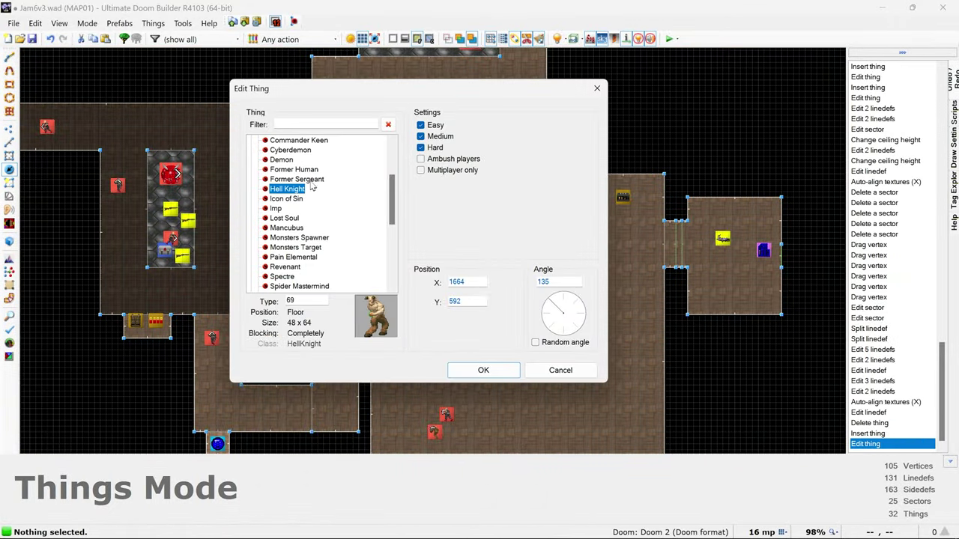
Confirm the Hell Knight, then adjust the rooms' ceiling and floor heights in Visual Mode
click(495, 372)
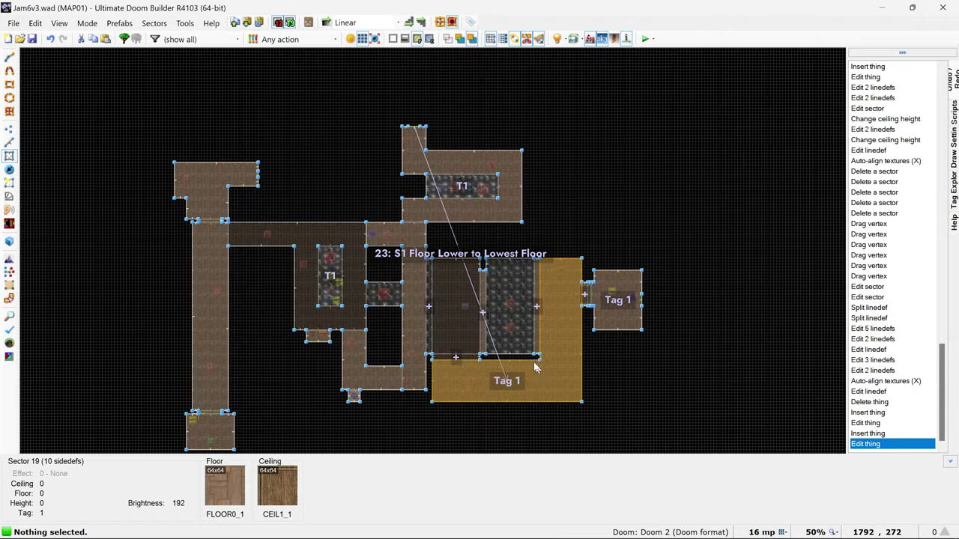
scroll(527, 376, up, 2)
key(q)
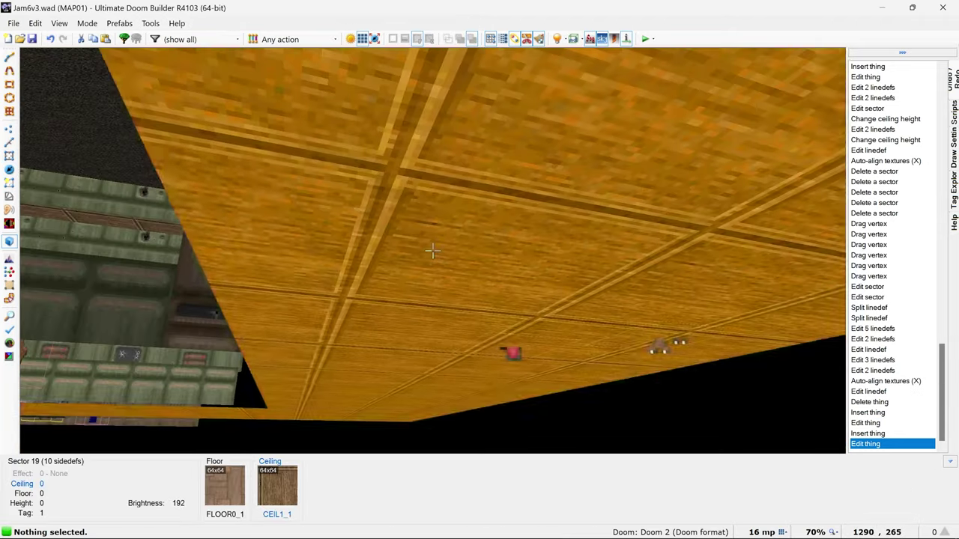
scroll(432, 251, up, 1)
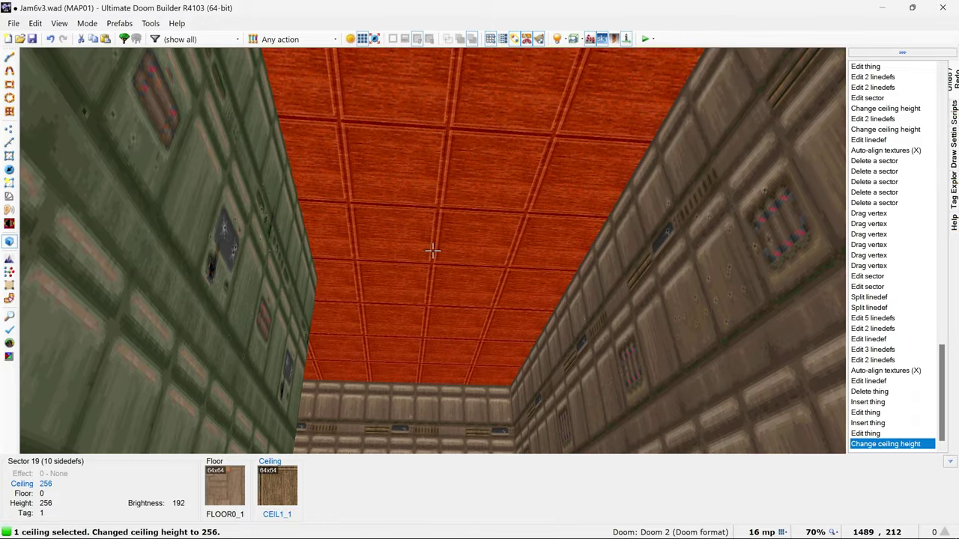
scroll(432, 251, up, 5)
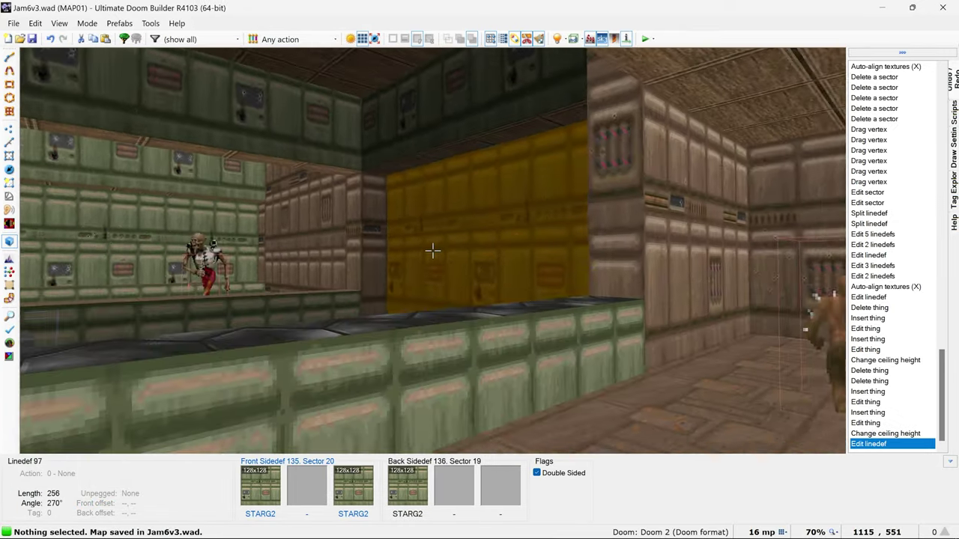
key(s)
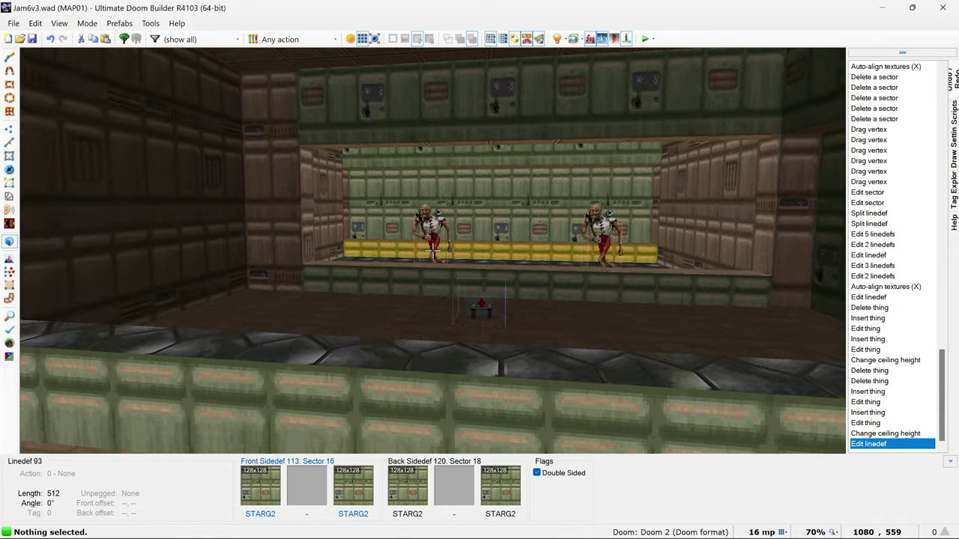
key(t)
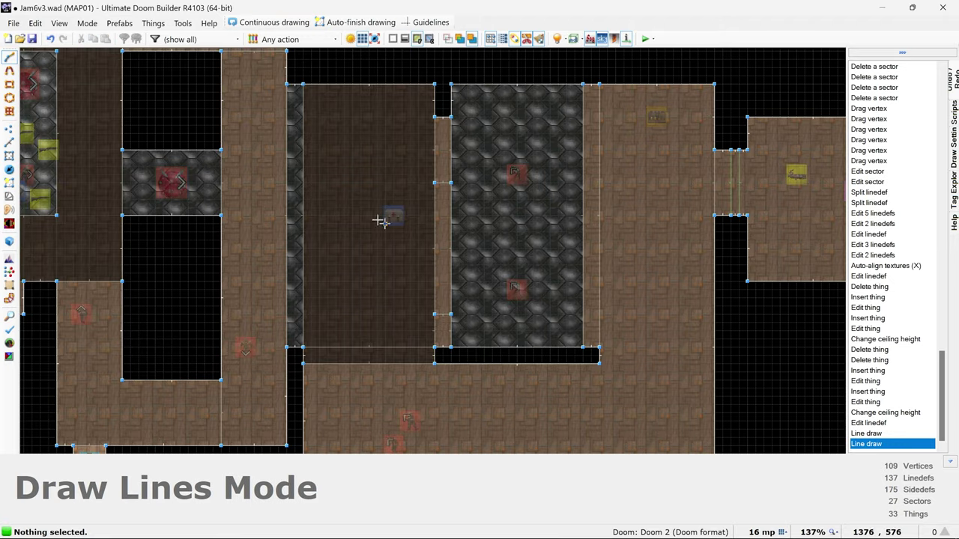
Delete the narrow middle strip sector to leave two windows, and check them in 3D
key(s)
key(Delete)
key(q)
key(w)
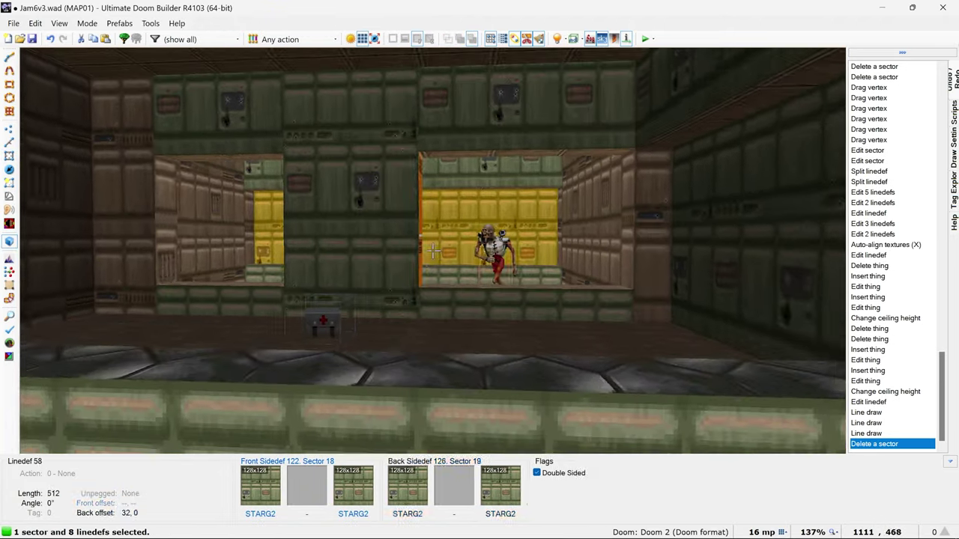
key(q)
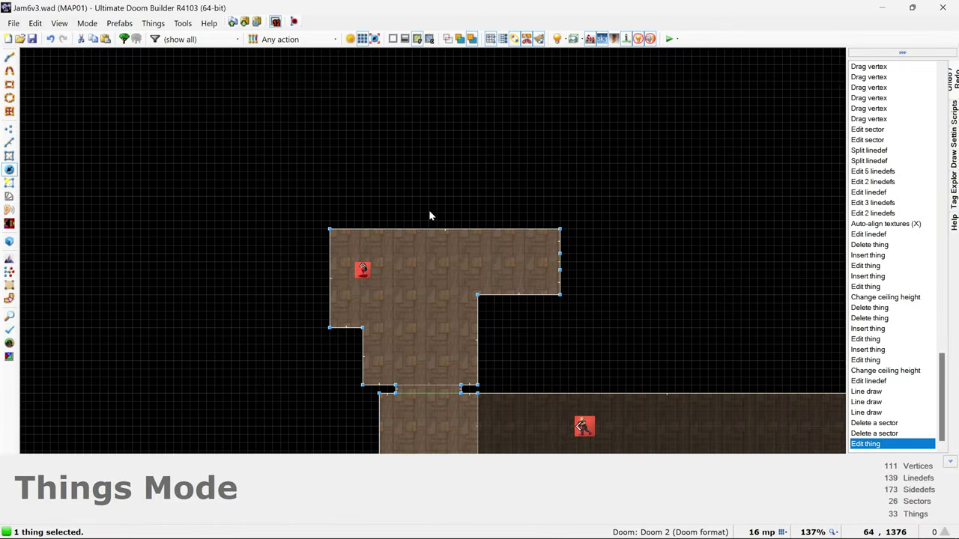
Move the room's wall lines to reshape it and draw the exit room outline
key(l)
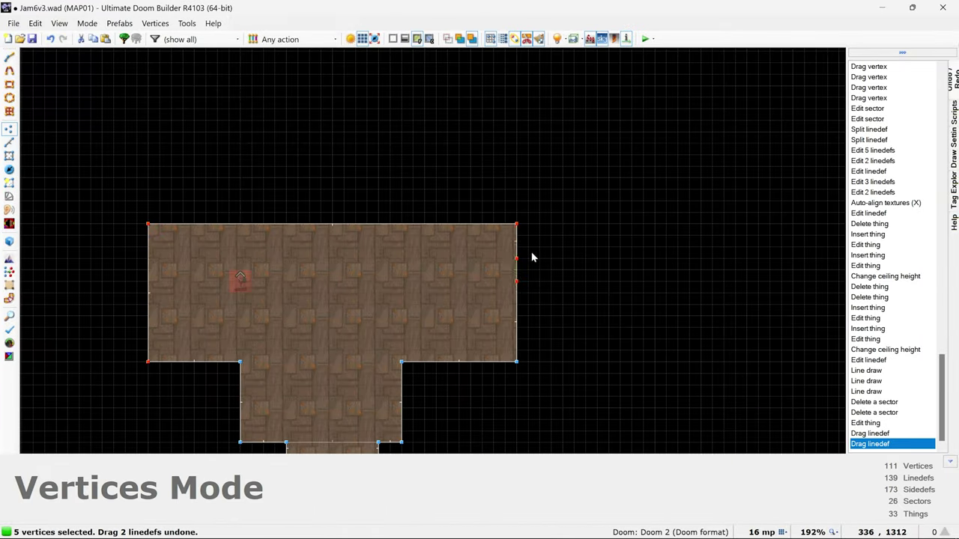
scroll(374, 223, down, 5)
click(374, 225)
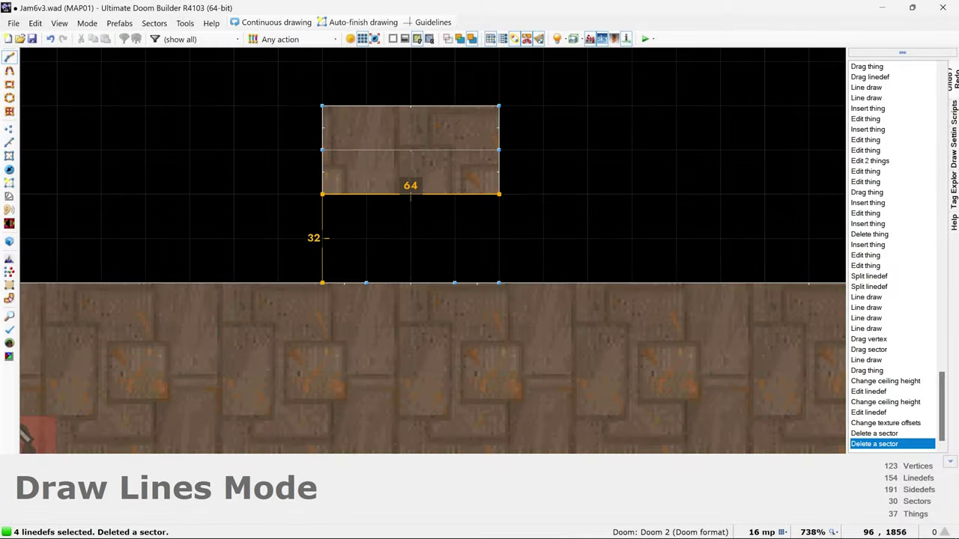
click(322, 282)
click(499, 282)
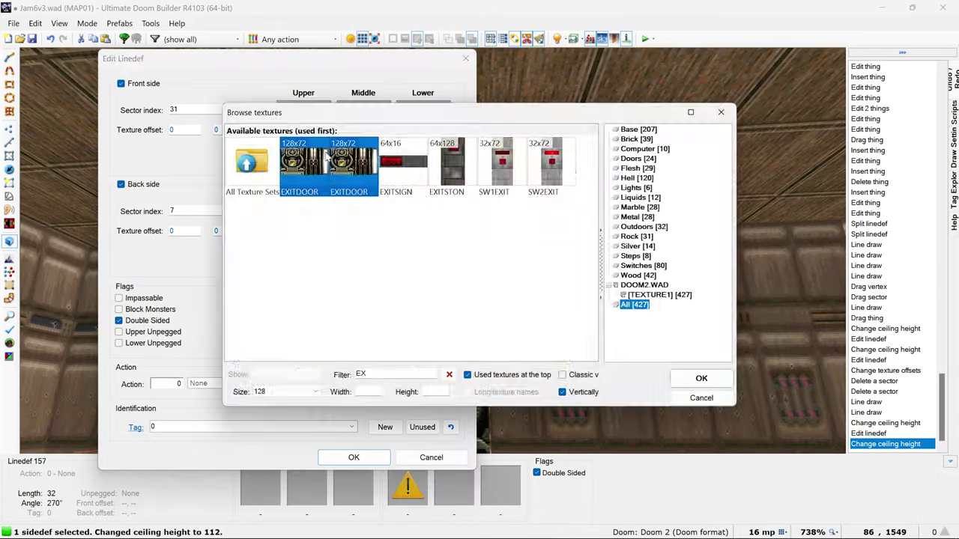
Apply EXITDOOR to the switch wall, save, brighten the exit area, and shift texture offsets
text(START)
key(Return)
key(ctrl+s)
key(plus)
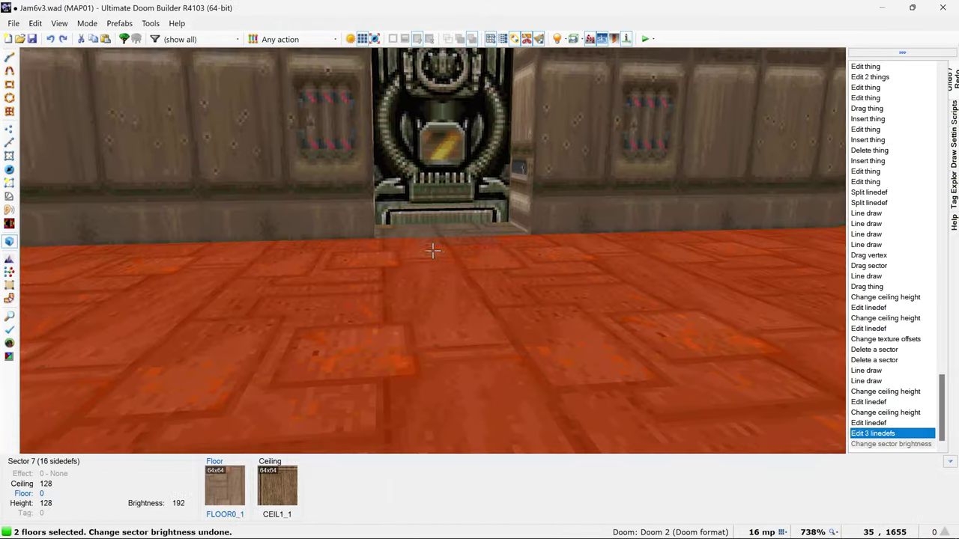
key(plus)
key(plus)
key(plus)
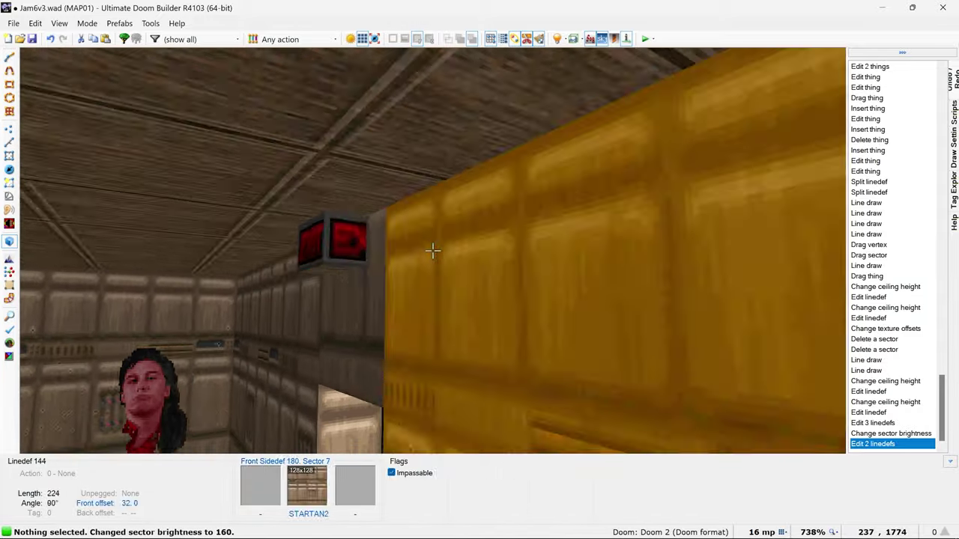
key(Right)
key(Right)
key(Right)
key(Right)
key(Right)
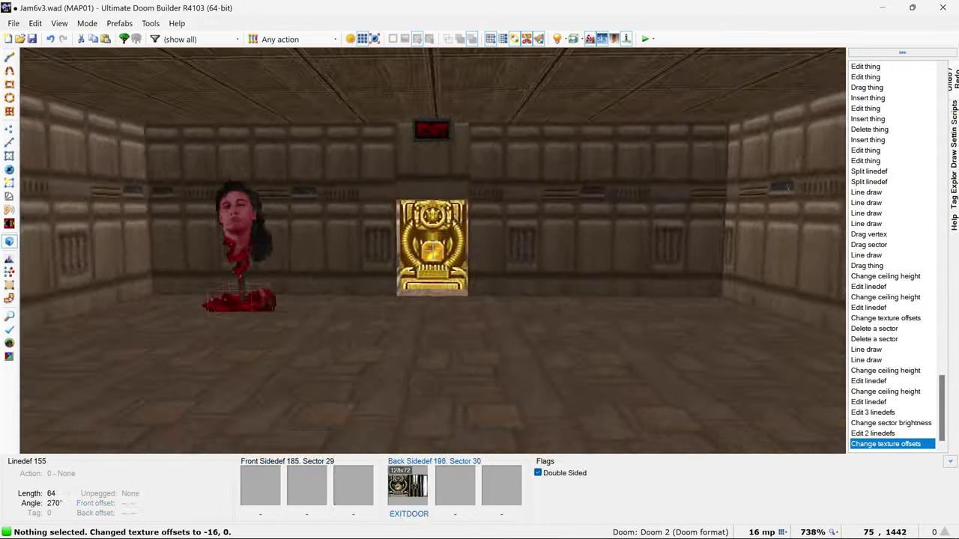
key(d)
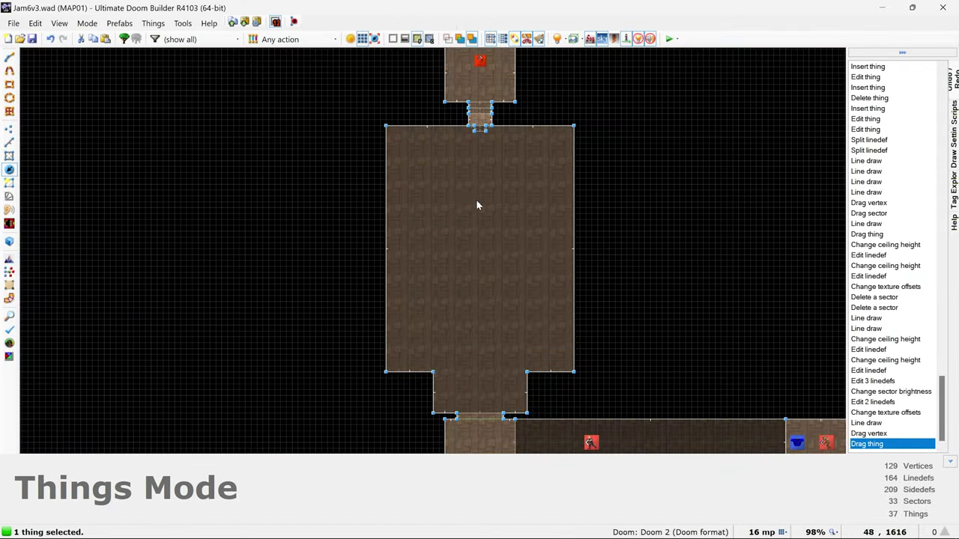
Draw the four square pillar sectors in the big room
key(l)
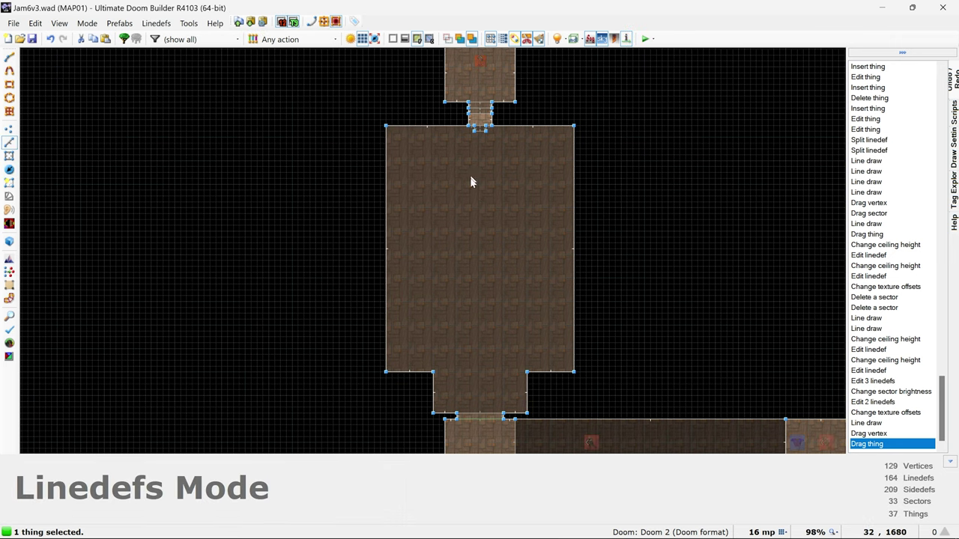
scroll(432, 187, up, 3)
key(d)
scroll(432, 188, down, 2)
click(387, 142)
click(420, 142)
click(420, 174)
click(387, 175)
click(387, 142)
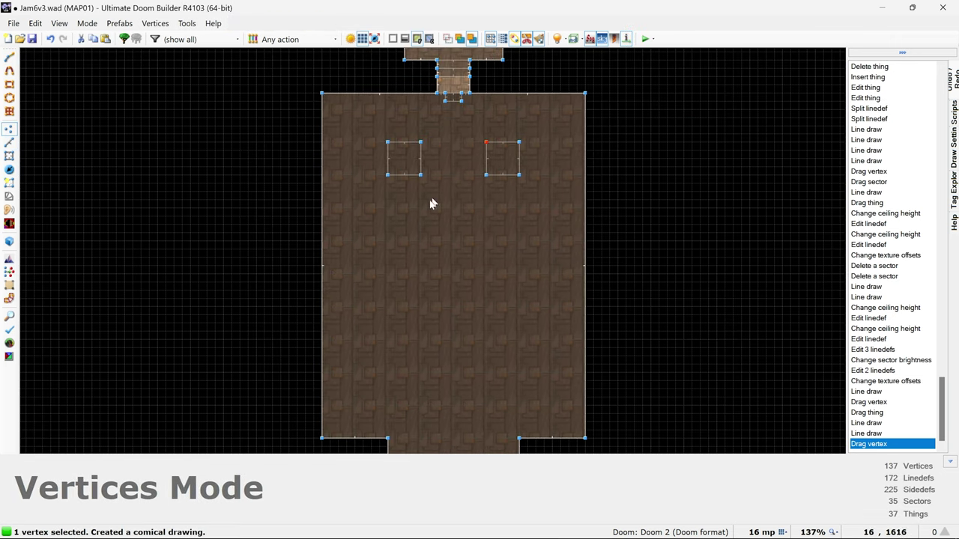
click(520, 274)
Give the pillar squares a new floor flat and raise the room's brightness
key(w)
key(t)
click(475, 186)
key(Return)
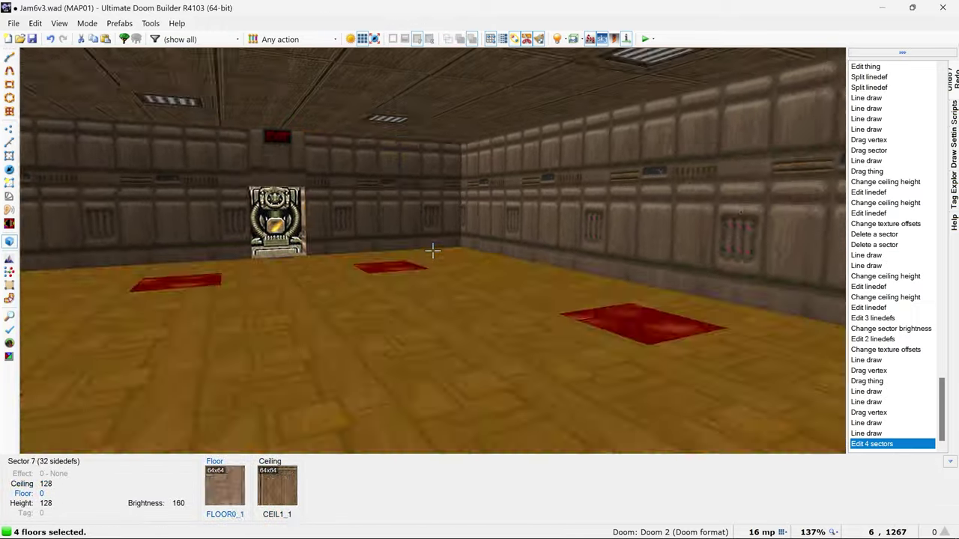
key(plus)
scroll(432, 251, down, 3)
Apply a new texture to the pillar squares' side walls
shift+click(432, 250)
shift+click(432, 250)
shift+click(432, 250)
right_click(432, 251)
key(Return)
key(Return)
click(433, 250)
scroll(433, 250, up, 2)
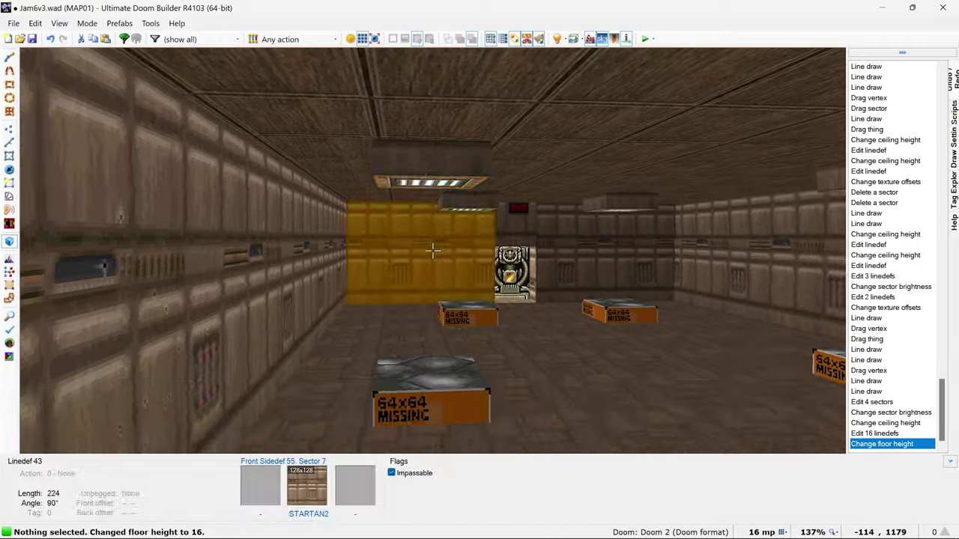
Edit the pillar ceilings and sides, turn two things into Revenants, and close off the big room
click(432, 250)
click(432, 250)
click(432, 250)
click(433, 250)
scroll(432, 250, up, 3)
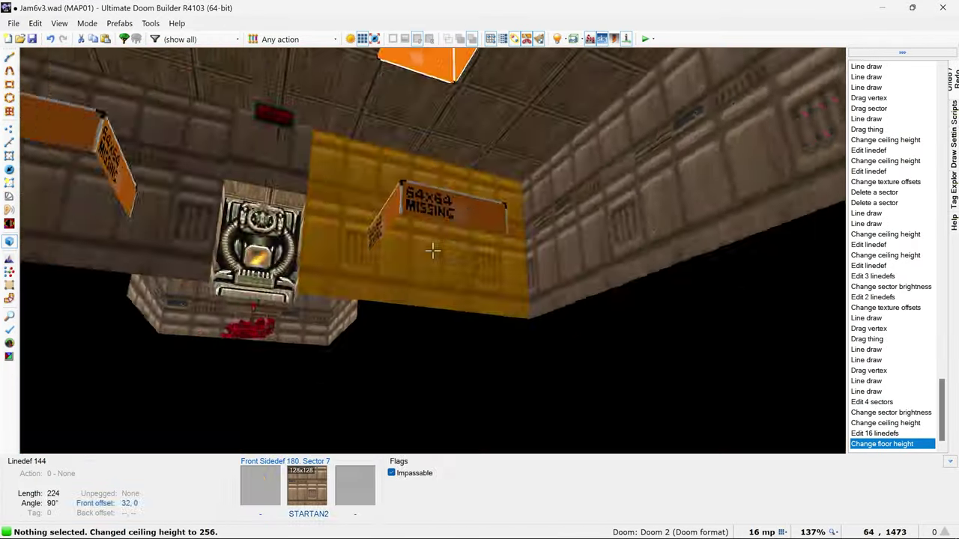
shift+click(433, 250)
shift+click(432, 250)
shift+click(432, 250)
right_click(432, 250)
key(Return)
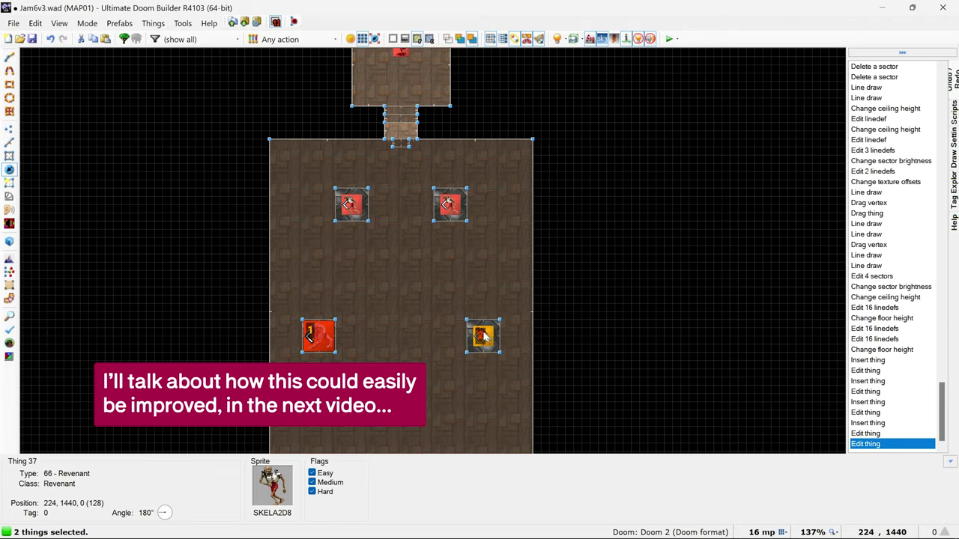
key(Return)
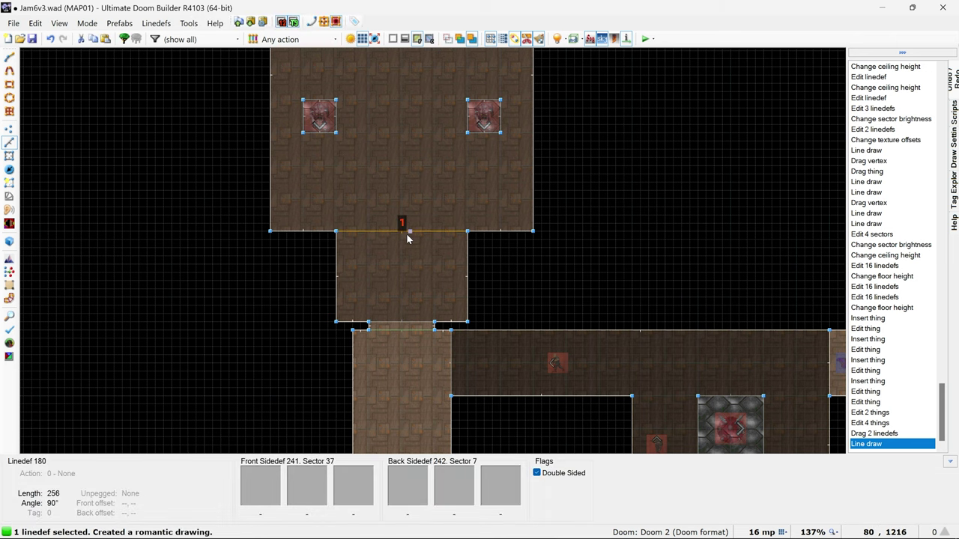
right_click(406, 233)
Launch the map in GZDoom with F9, shoot two zombiemen, and open the blue door
click(354, 457)
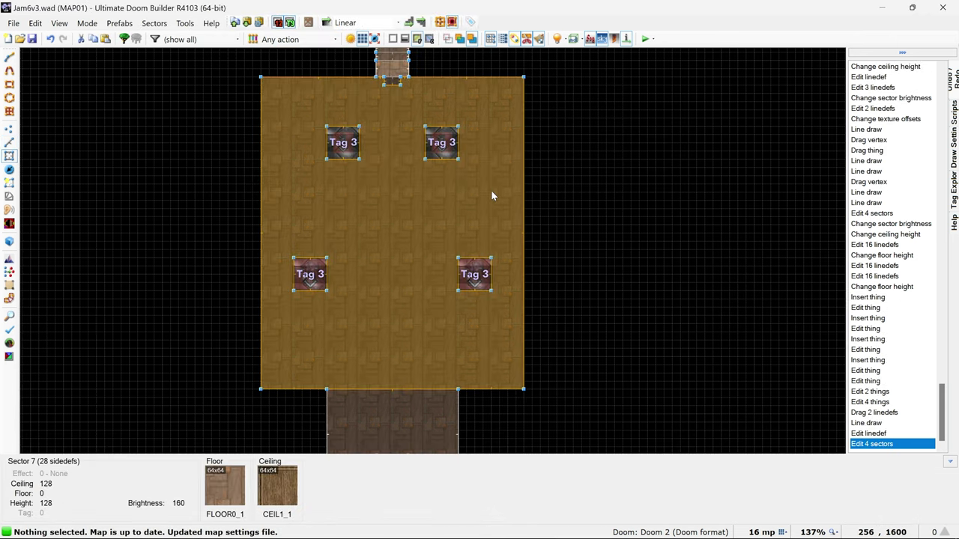
key(F9)
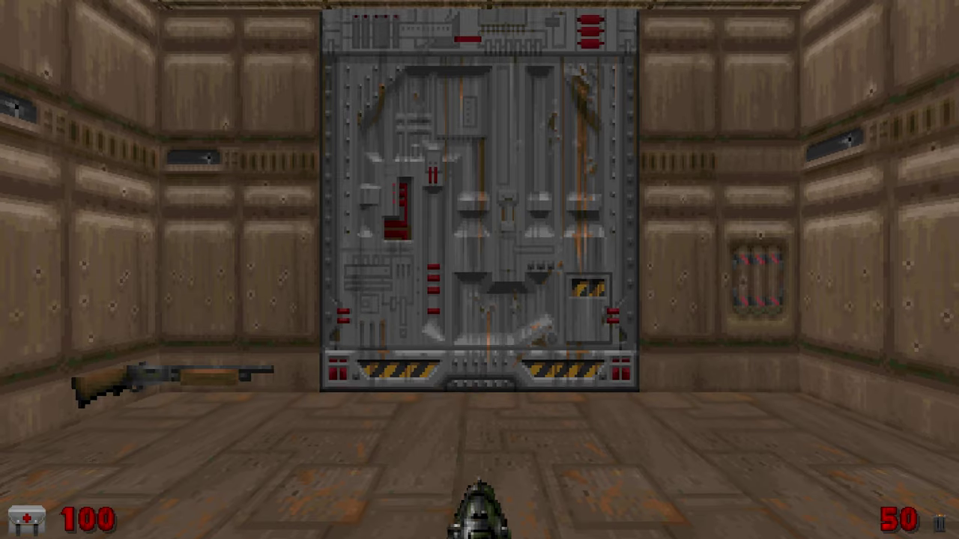
key(w)
key(s)
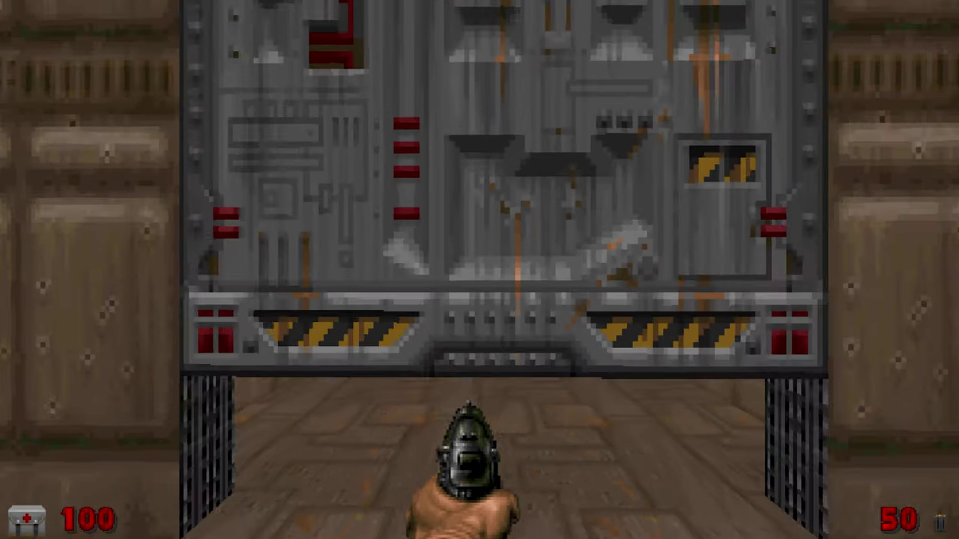
key(ctrl)
key(w)
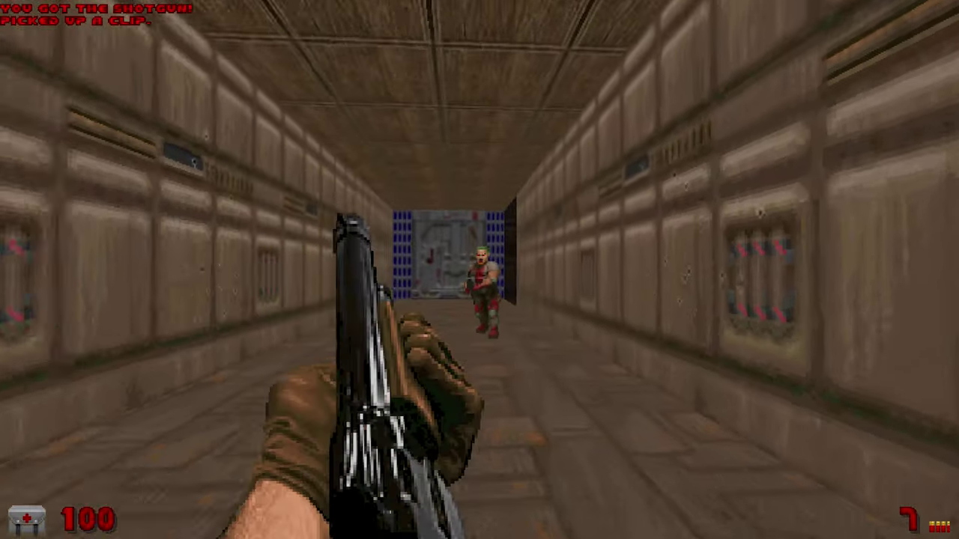
key(ctrl)
key(w)
key(e)
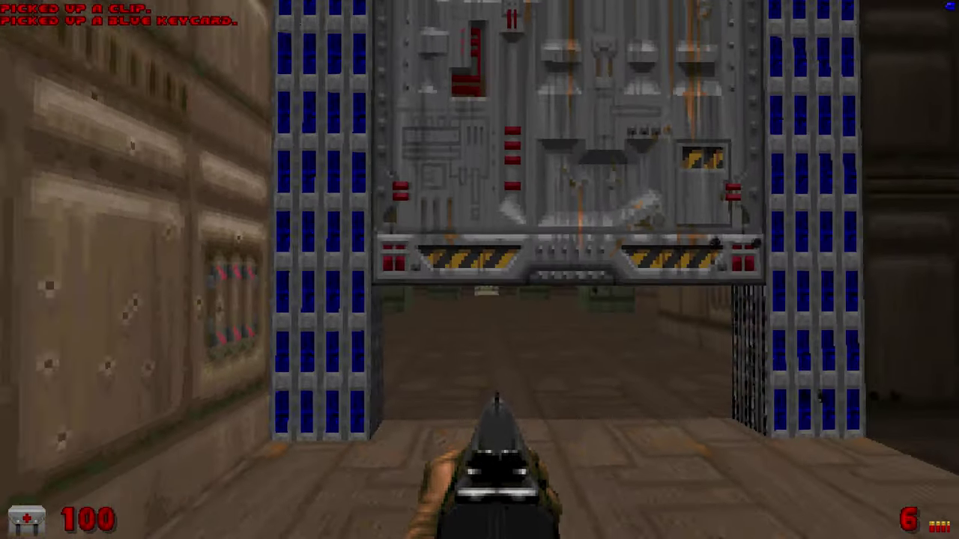
key(w)
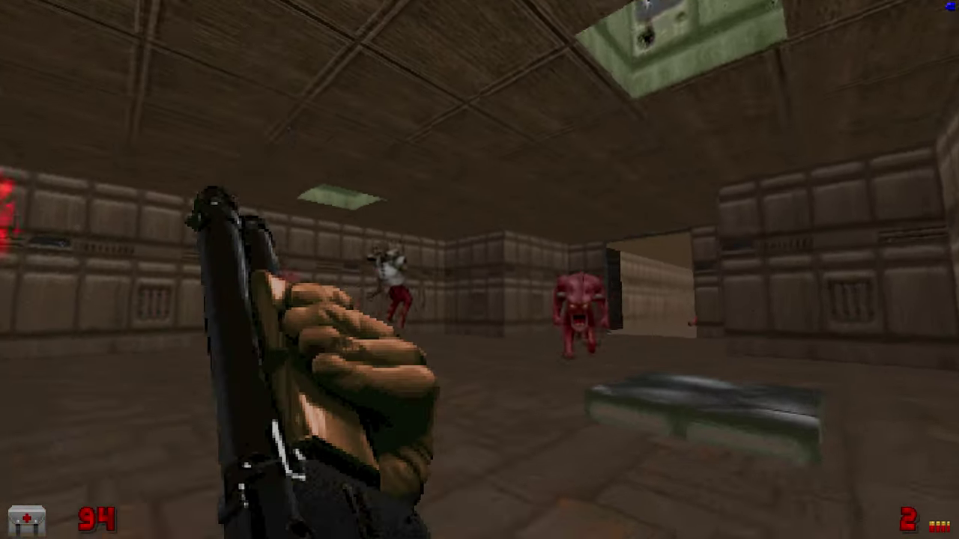
Fight the pinky, imp and revenant beyond the door, then retreat into the blue-pillared corridor
key(ctrl)
key(s)
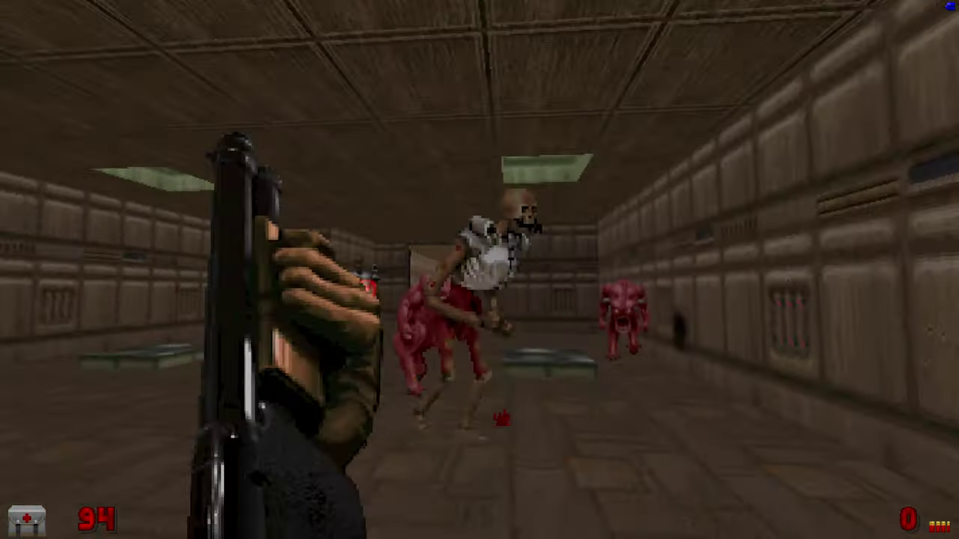
key(Right)
key(ctrl)
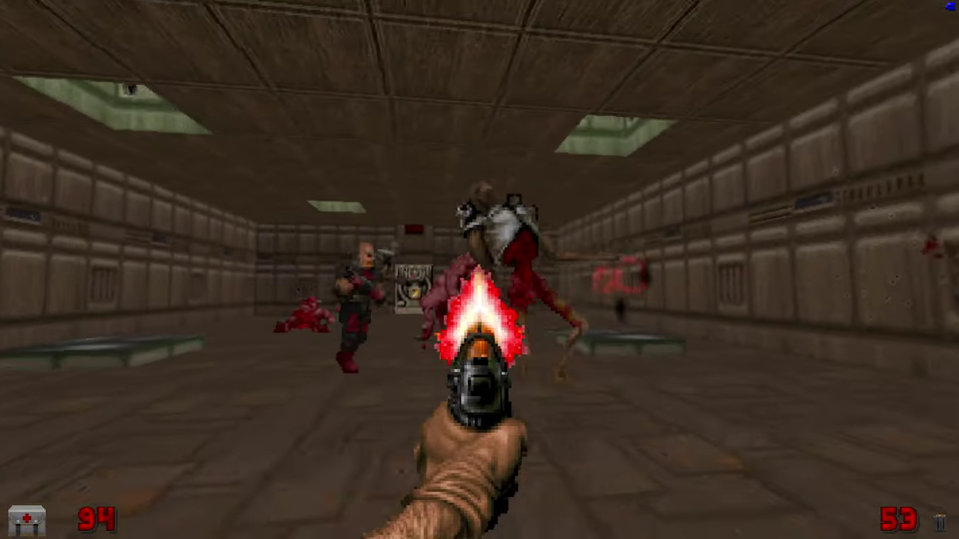
key(Left)
key(ctrl)
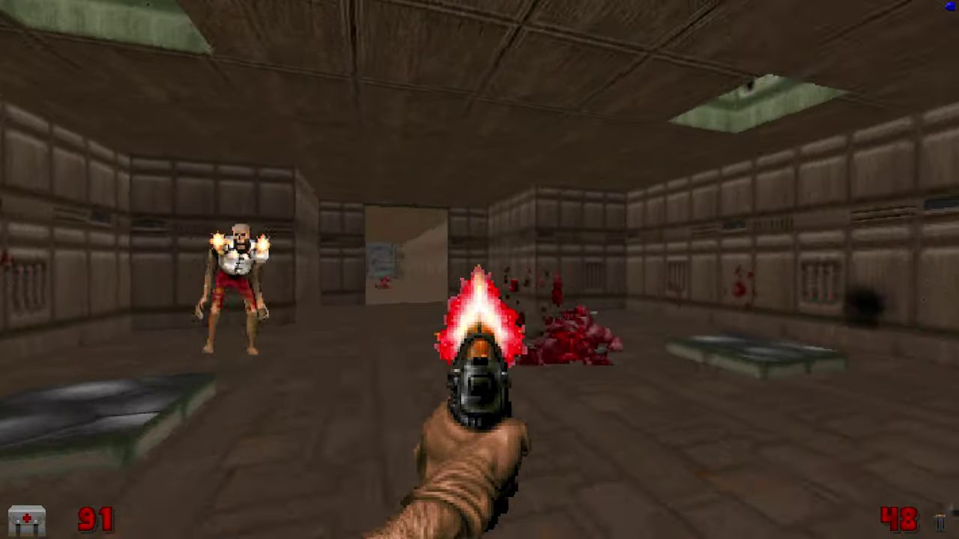
key(Right)
key(Up)
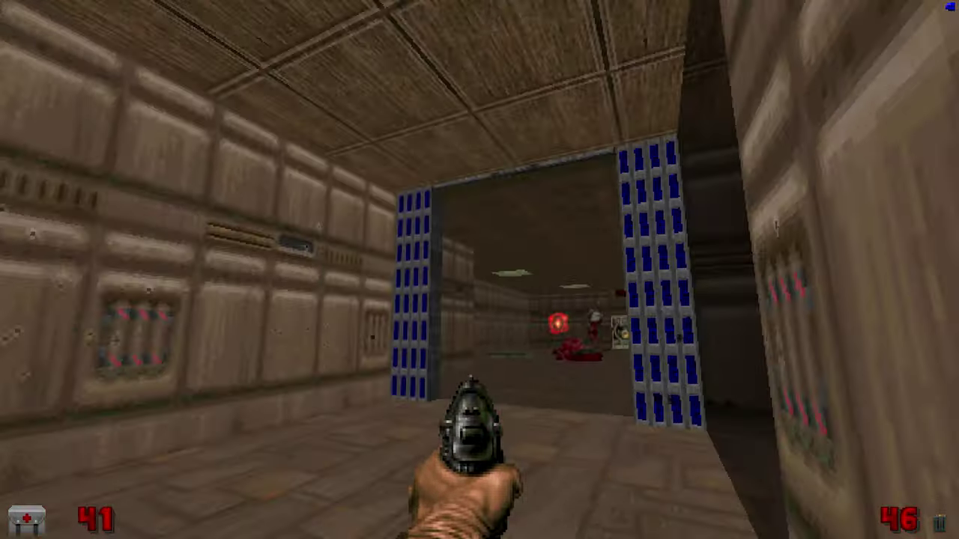
key(Left)
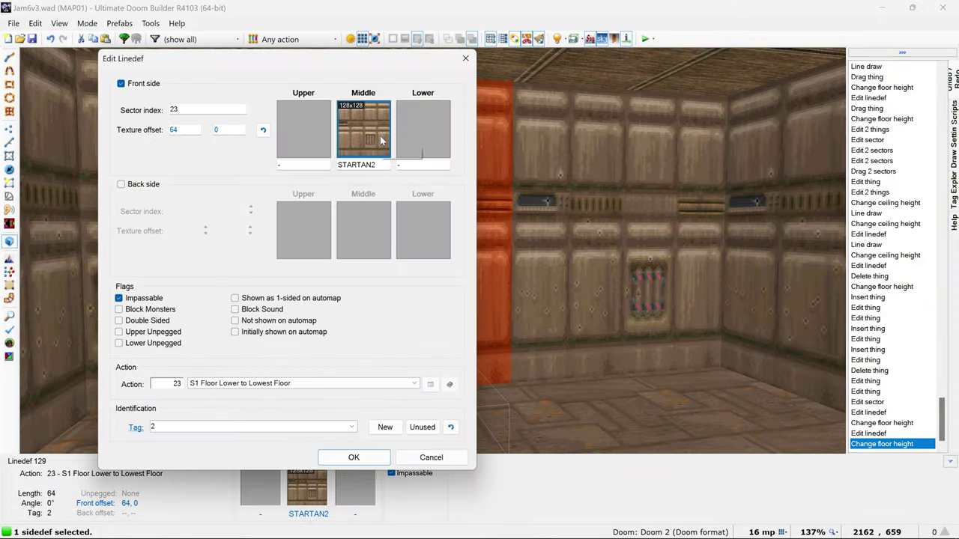
Apply a switch texture and a new action to the two switch lines
click(363, 127)
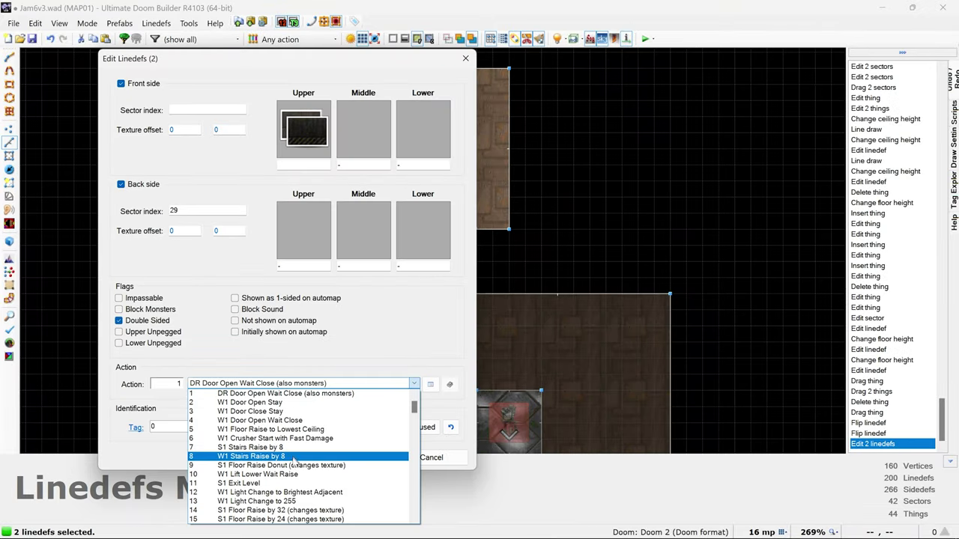
click(352, 458)
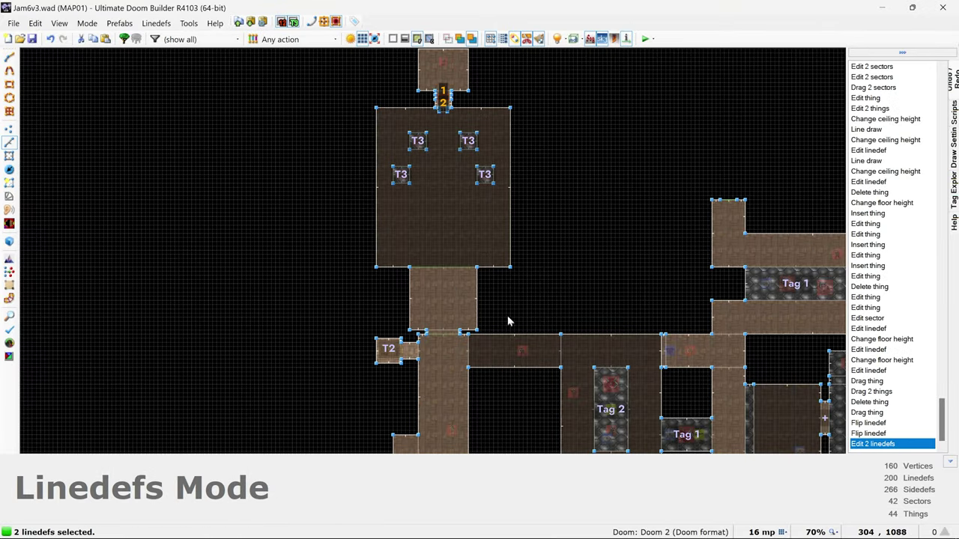
scroll(507, 315, up, 2)
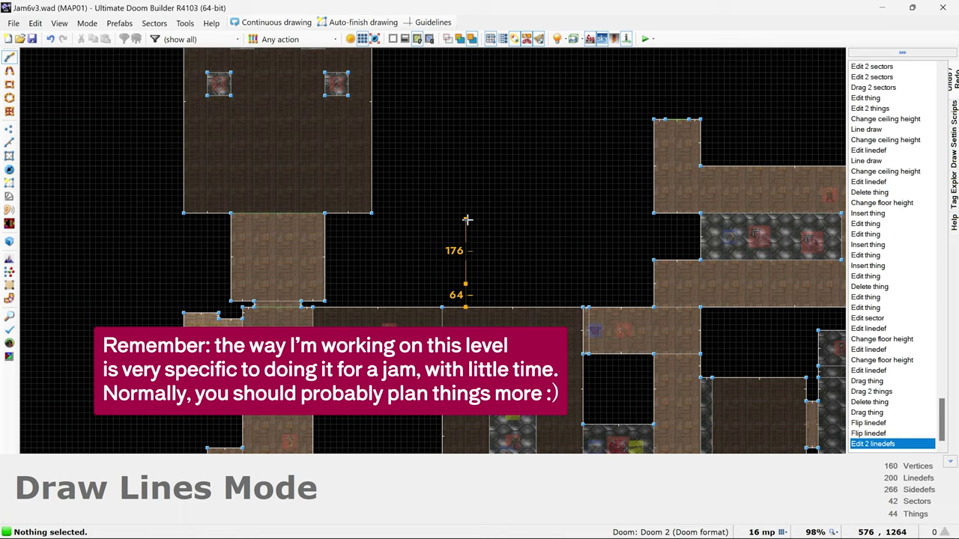
Finish the new corridor sector and retexture its wall and floor in 3D view
click(465, 308)
key(q)
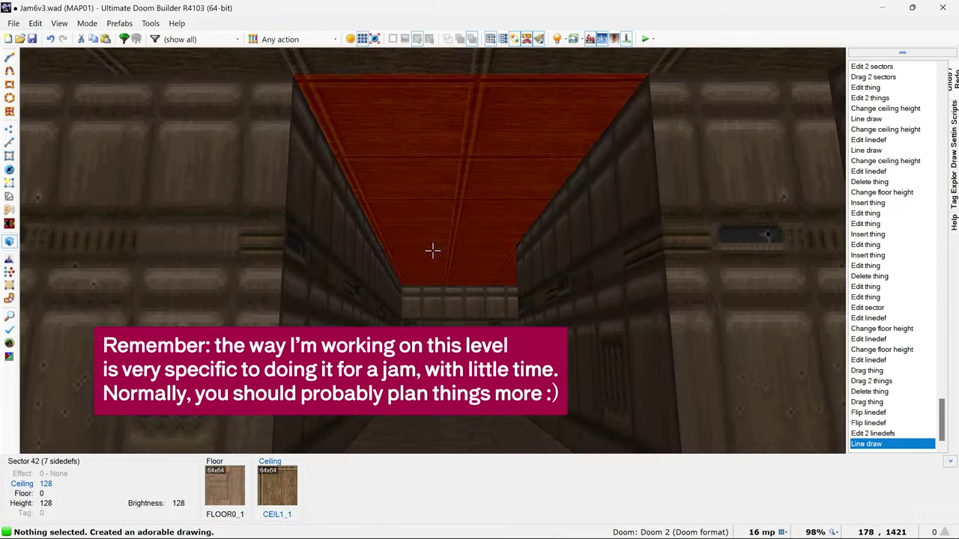
scroll(432, 250, up, 15)
click(432, 250)
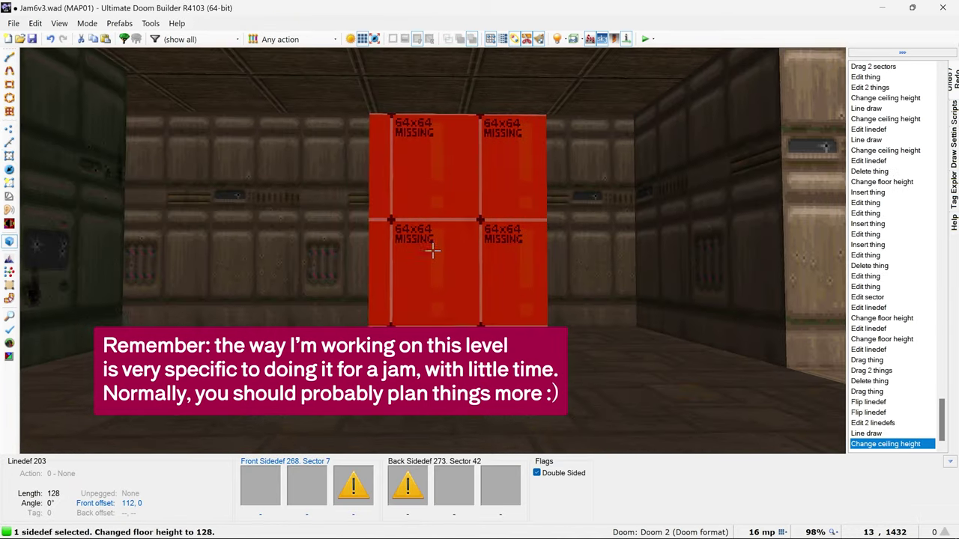
right_click(432, 250)
right_click(432, 250)
key(Escape)
right_click(432, 250)
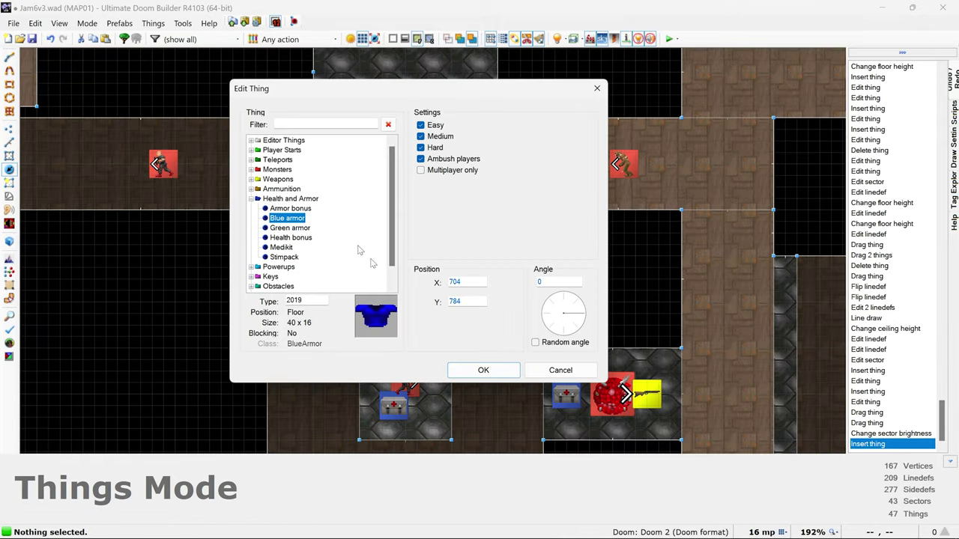
Set the switch line's action to 23 S1 Floor Lower to Lowest Floor and save
click(257, 198)
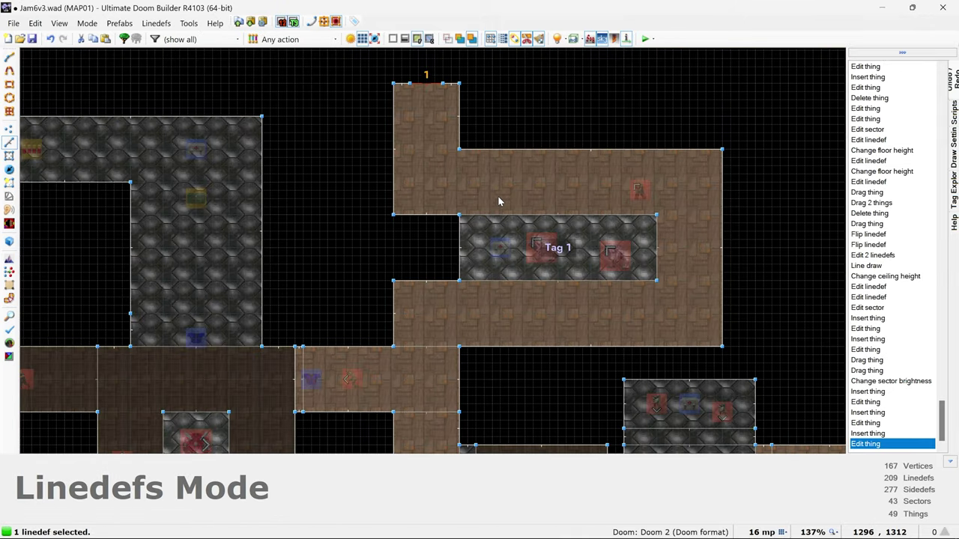
right_click(497, 195)
click(222, 383)
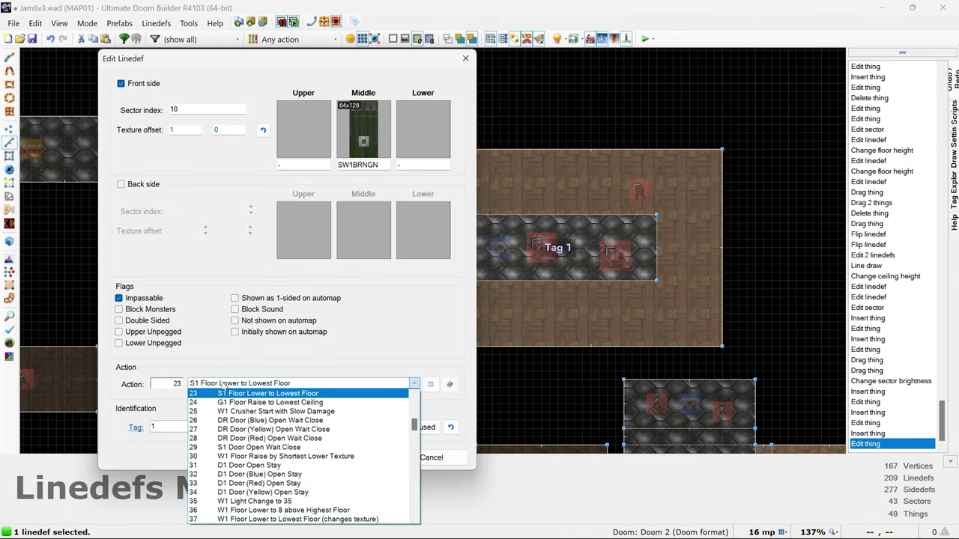
click(223, 393)
click(356, 457)
key(s)
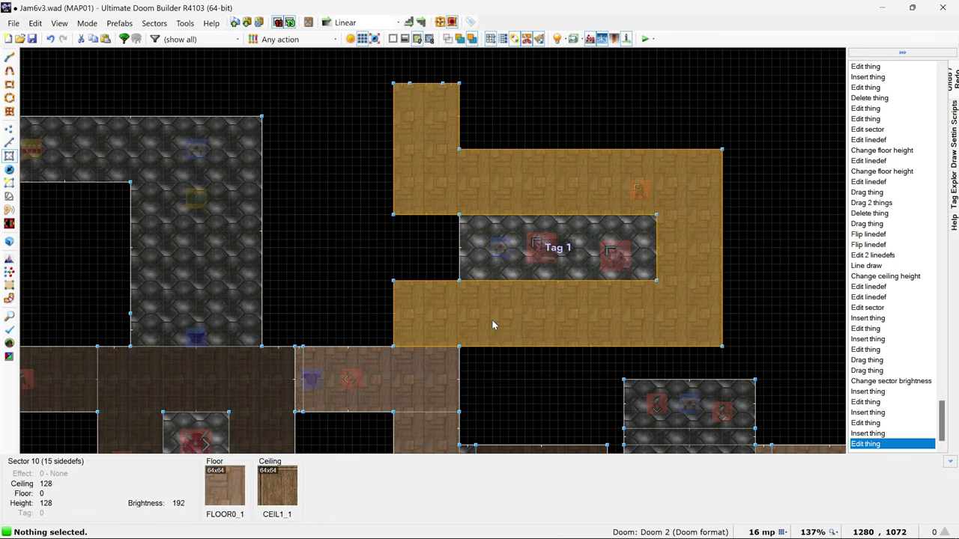
shift+scroll(492, 325, down, 1)
shift+scroll(492, 325, up, 1)
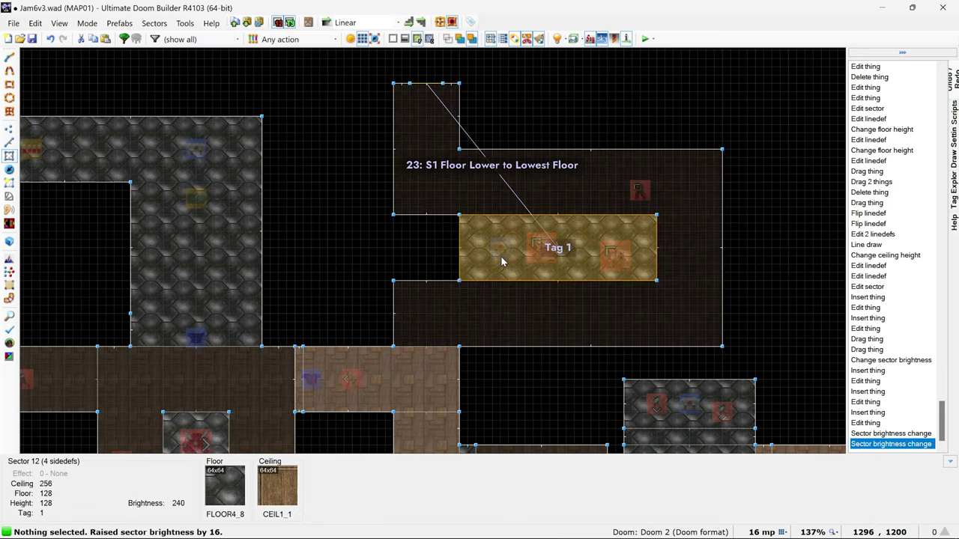
key(ctrl+s)
scroll(420, 131, up, 4)
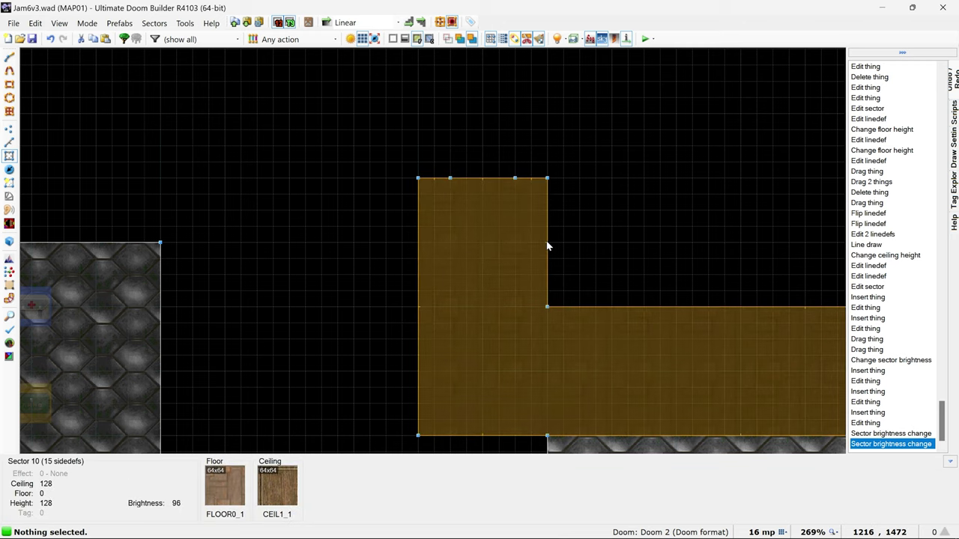
Draw a new small room on the right and edit its sector properties
key(space)
click(545, 178)
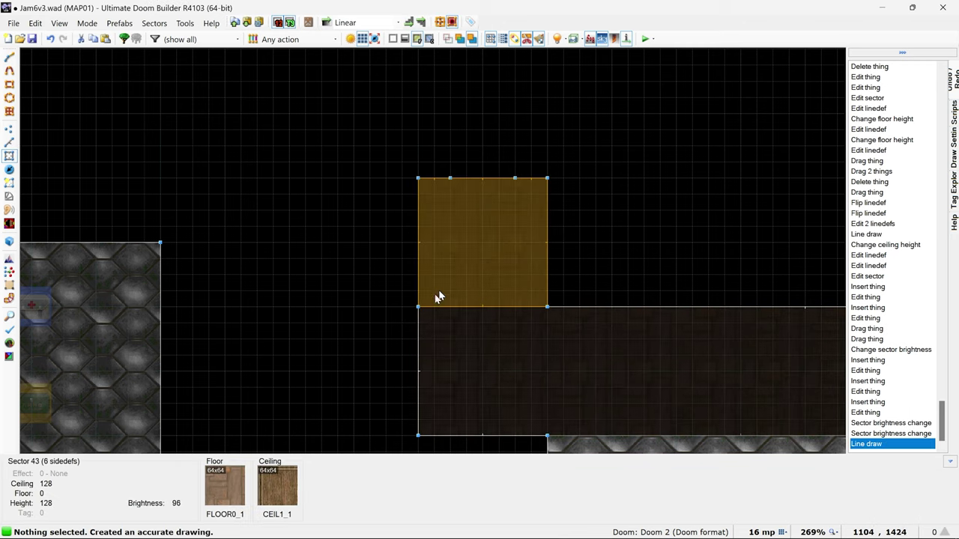
right_click(460, 274)
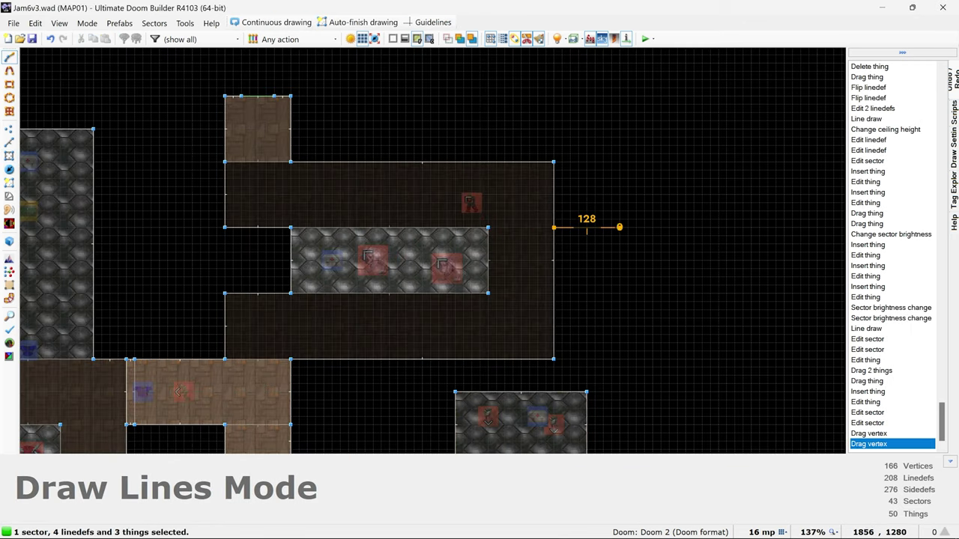
key(Return)
Place a Former Sergeant in the top room, adjust its settings, and save
right_click(588, 197)
click(501, 362)
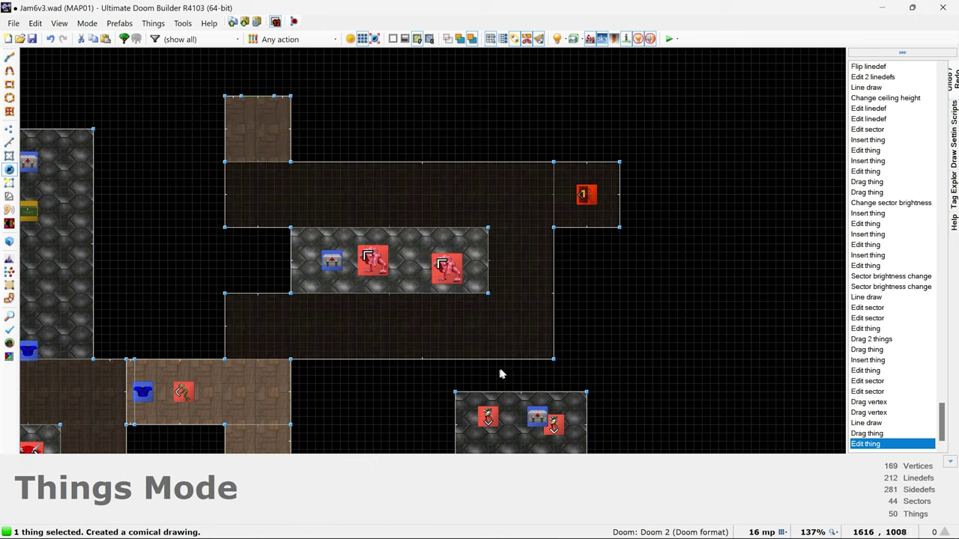
double_click(257, 129)
click(484, 368)
key(ctrl+s)
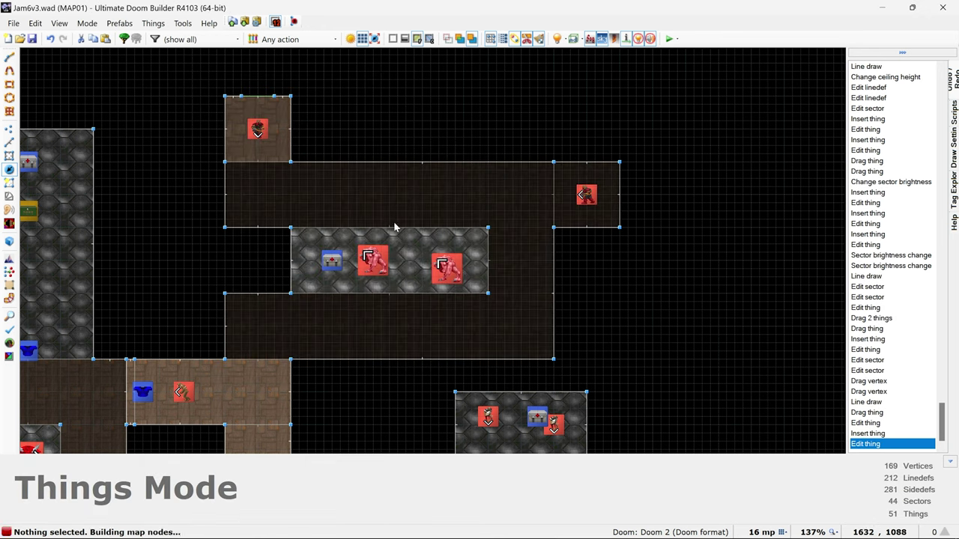
right_click(257, 129)
key(Return)
Add a Former Sergeant to the lower room and undo an accidental deletion
key(l)
key(ctrl+s)
scroll(364, 375, down, 3)
key(t)
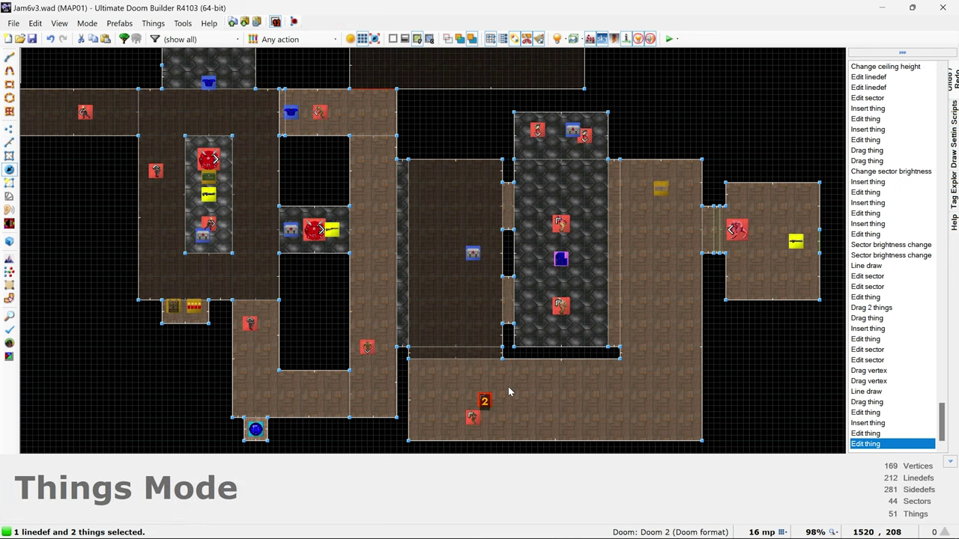
double_click(446, 389)
click(484, 367)
scroll(449, 390, up, 5)
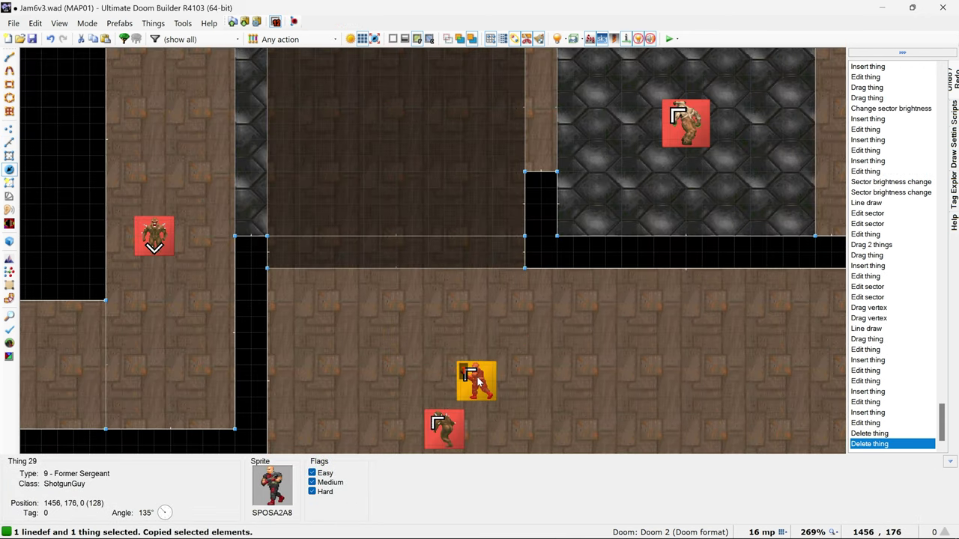
key(ctrl+z)
Insert another Former Sergeant and launch the map test in GZDoom with F9
key(Insert)
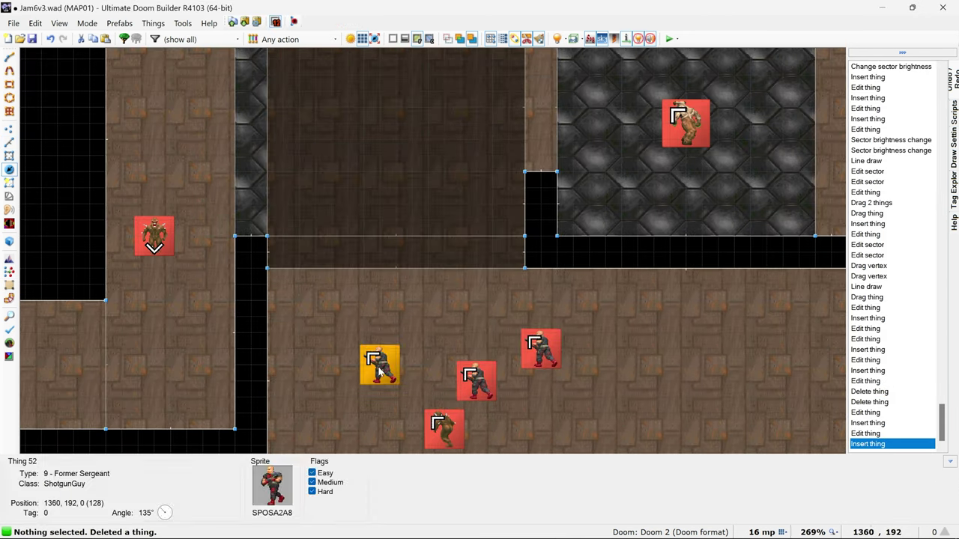
scroll(449, 374, down, 5)
key(F9)
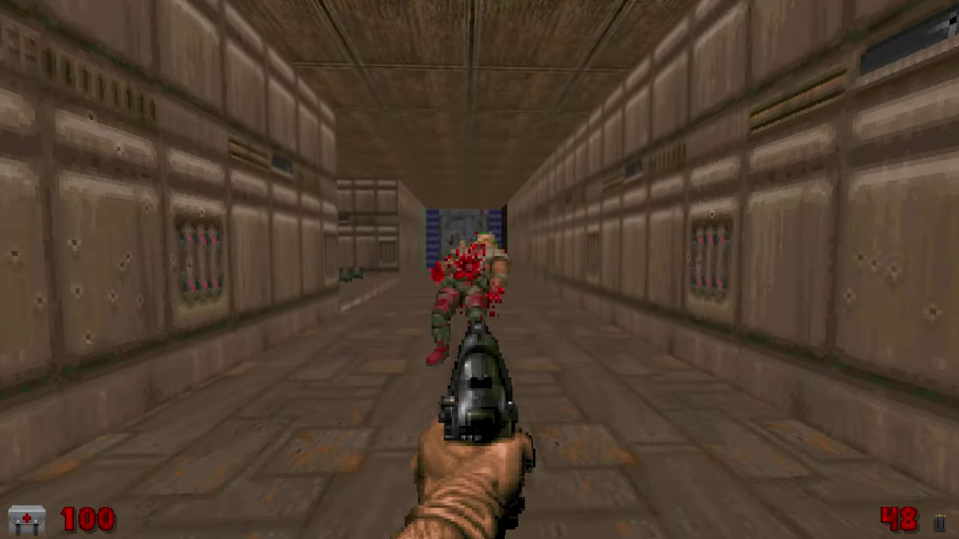
key(w)
Kill the zombiemen in the first corridors and collect the armor bonuses and ammo clip
key(ctrl)
key(Left)
key(ctrl)
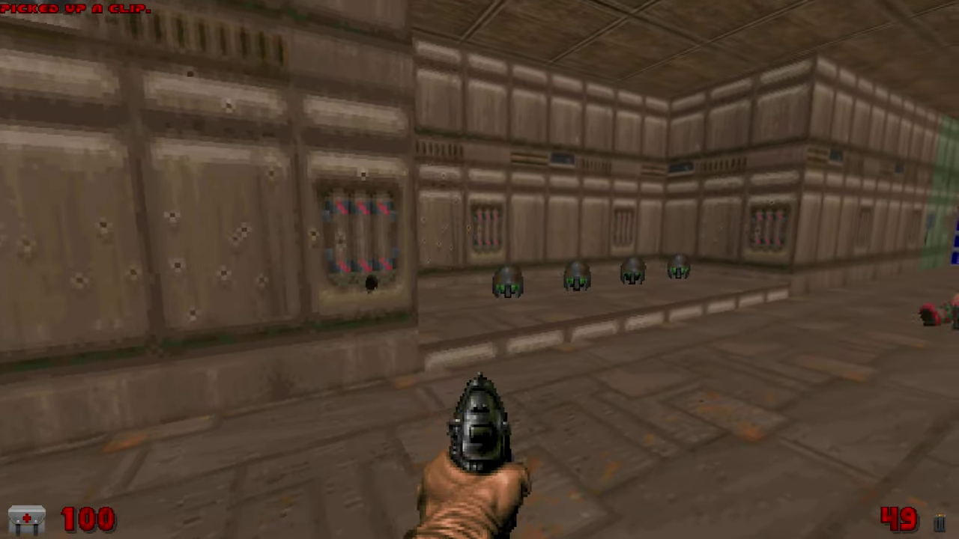
key(w)
key(Right)
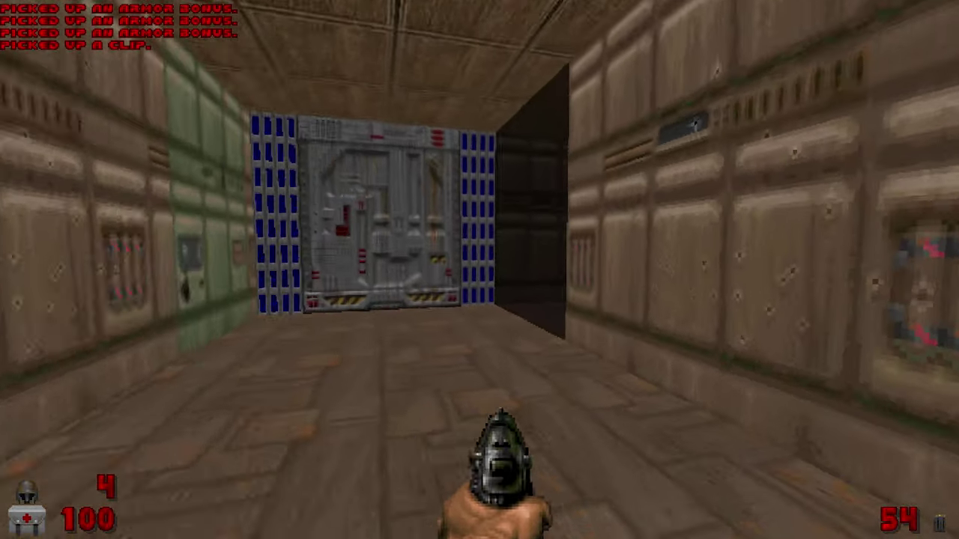
key(Left)
key(w)
key(ctrl)
key(ctrl)
key(ctrl)
key(ctrl)
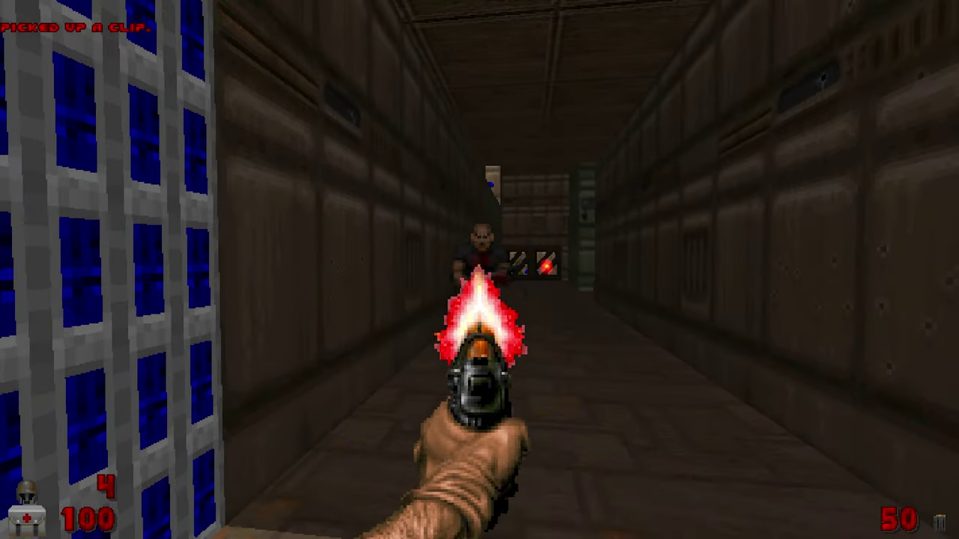
key(ctrl)
key(Left)
key(Right)
Grab the shotgun, kill the shotgun zombie, and collect its dropped shells
key(w)
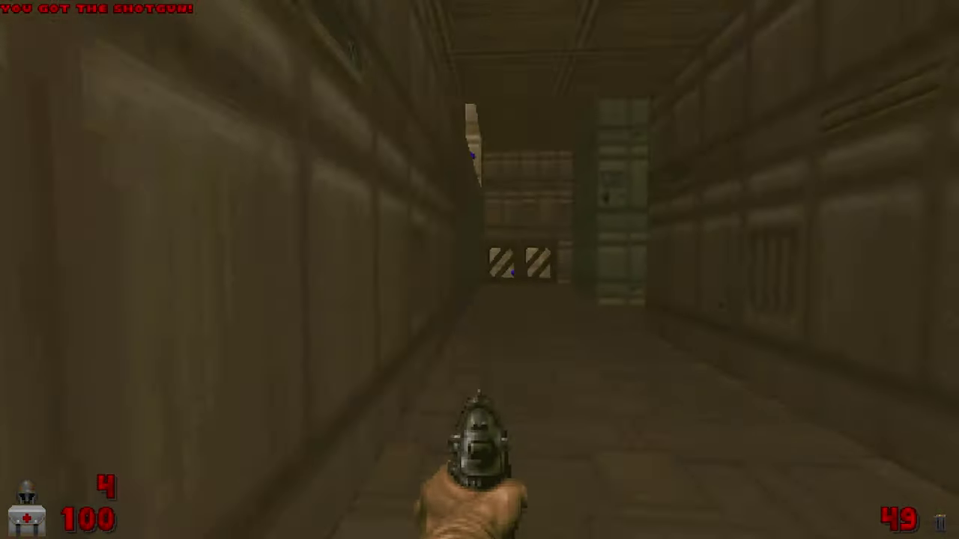
key(w)
key(ctrl)
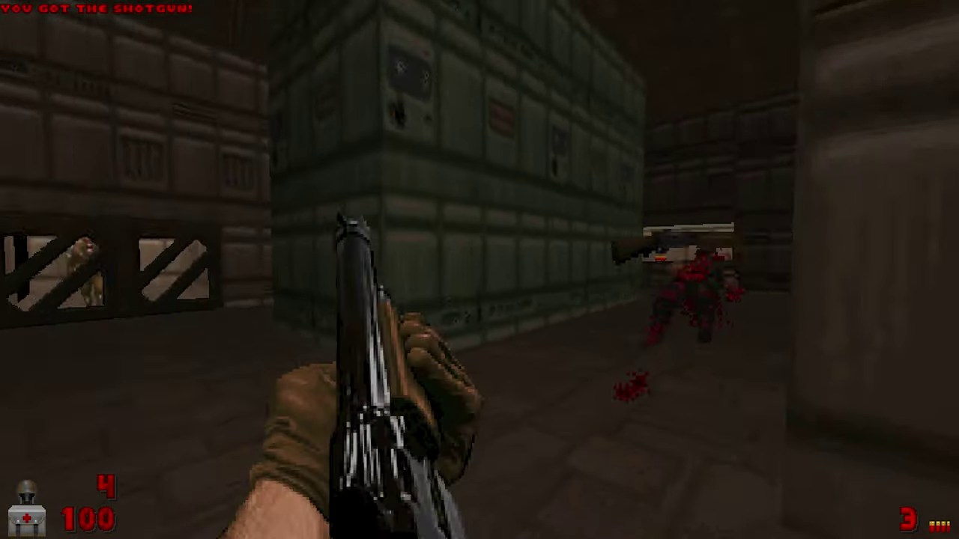
key(Left)
key(Right)
key(w)
key(Right)
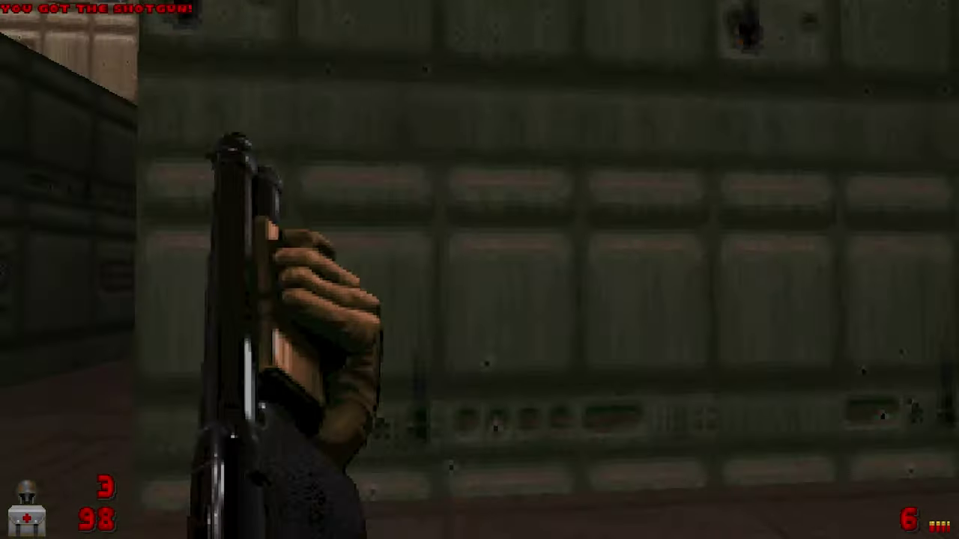
key(ctrl)
Collect the backpack, shells, and soulsphere from the alcoves
key(Left)
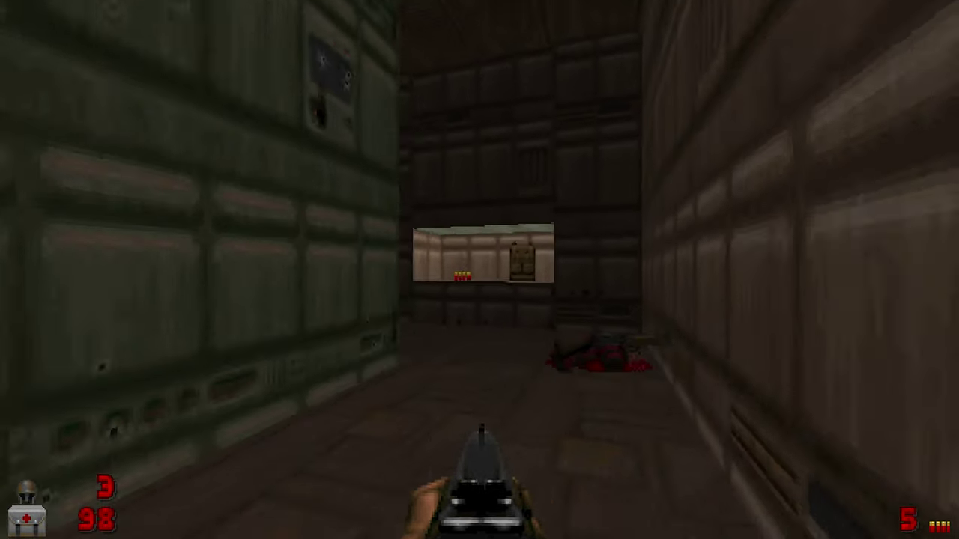
key(w)
key(Left)
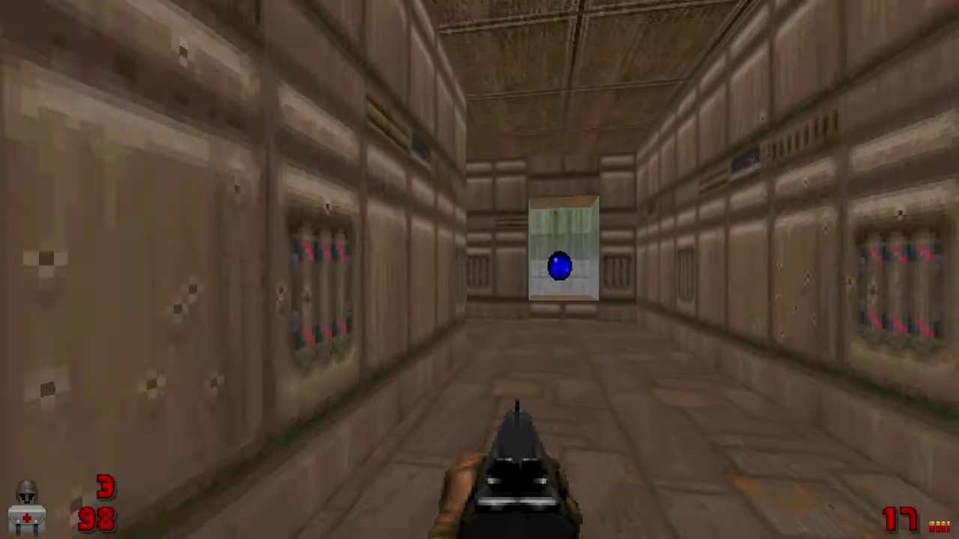
key(Up)
key(Right)
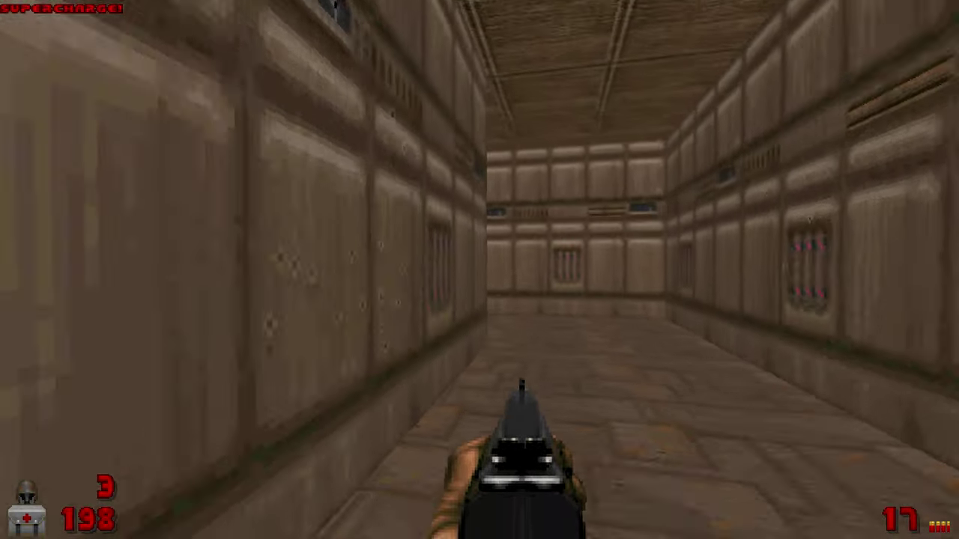
Shoot the demon in the side corridor and the imp at the green room window
key(Left)
key(ctrl)
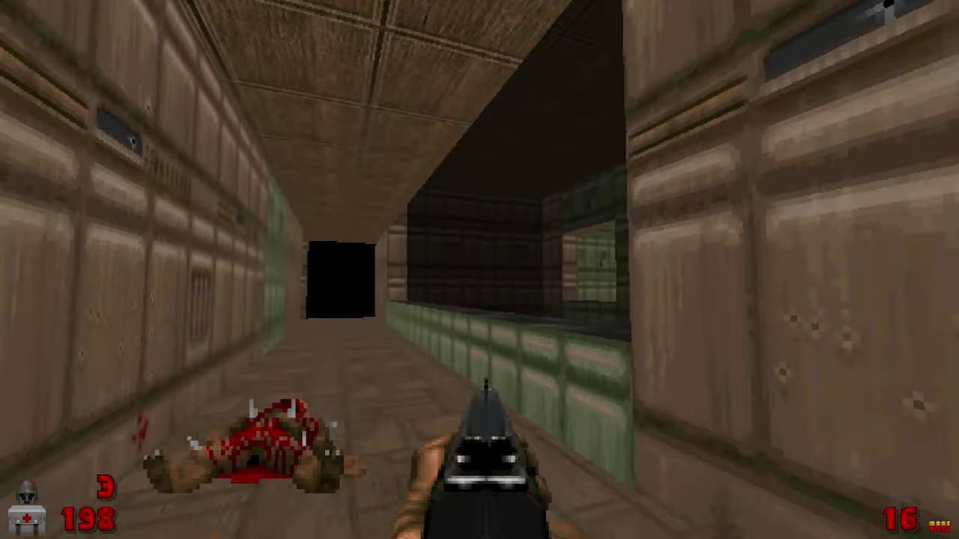
key(Right)
key(Up)
key(ctrl)
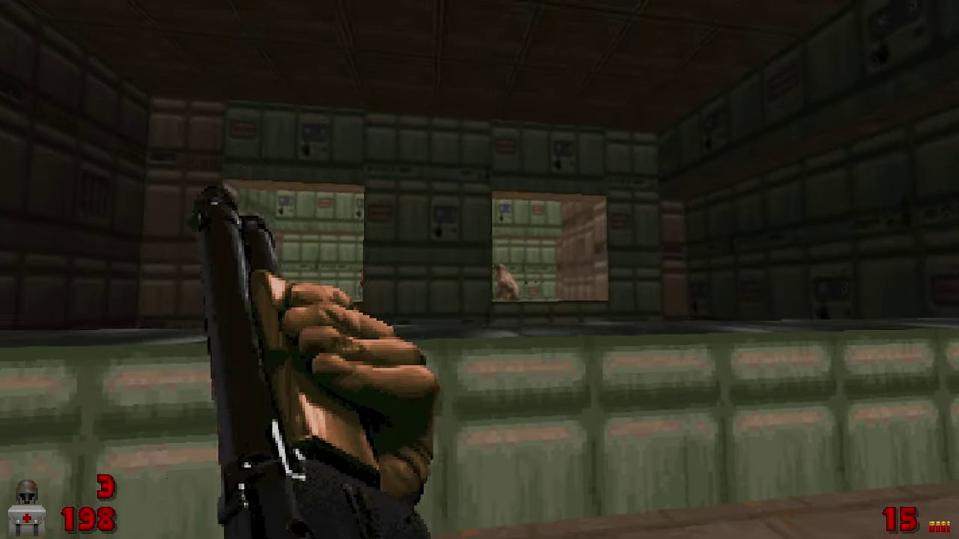
key(Down)
Head down the brown corridor to the door and pick up the megaarmor
key(Left)
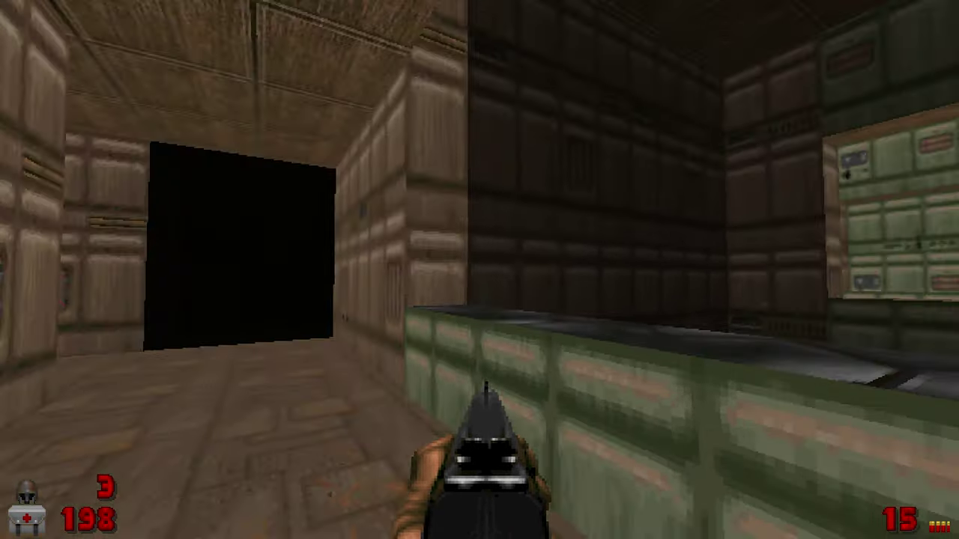
key(Left)
key(Right)
key(ctrl)
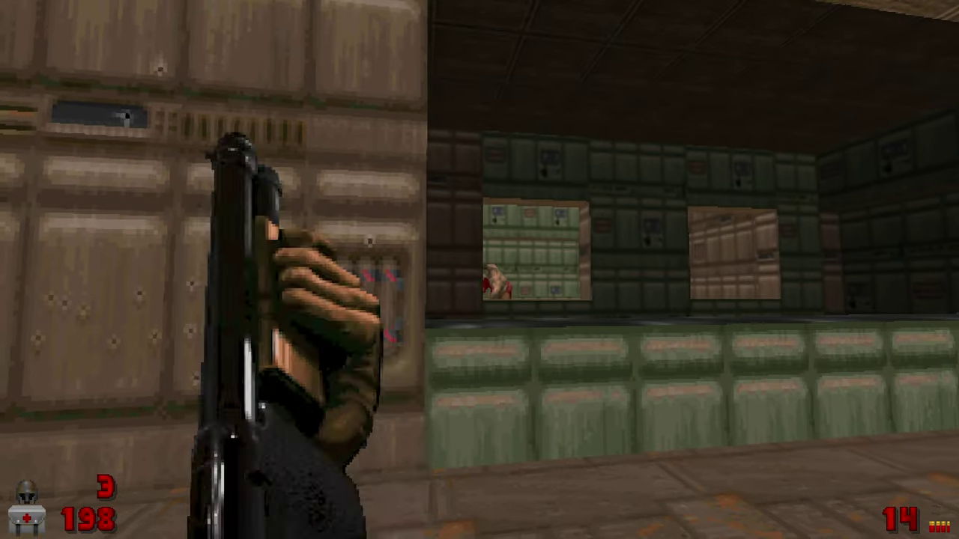
key(Right)
key(Left)
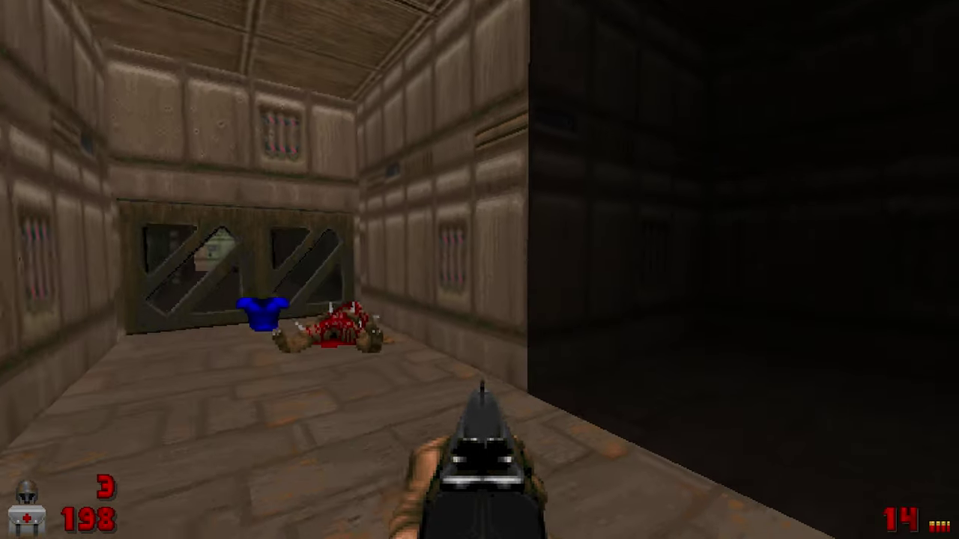
key(Up)
key(Right)
key(Right)
key(Up)
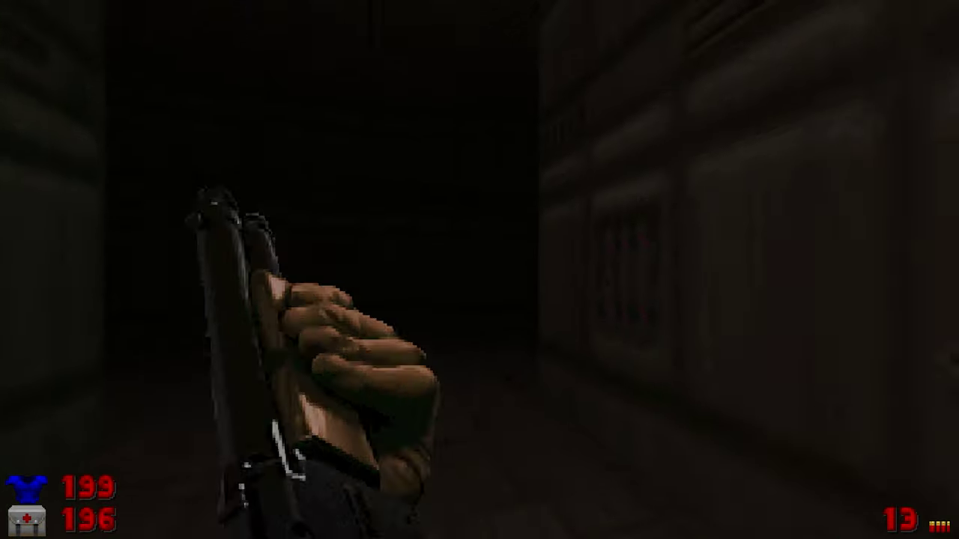
Grab the chaingun, kill the chaingunner, and collect its dropped weapon
key(Up)
key(Left)
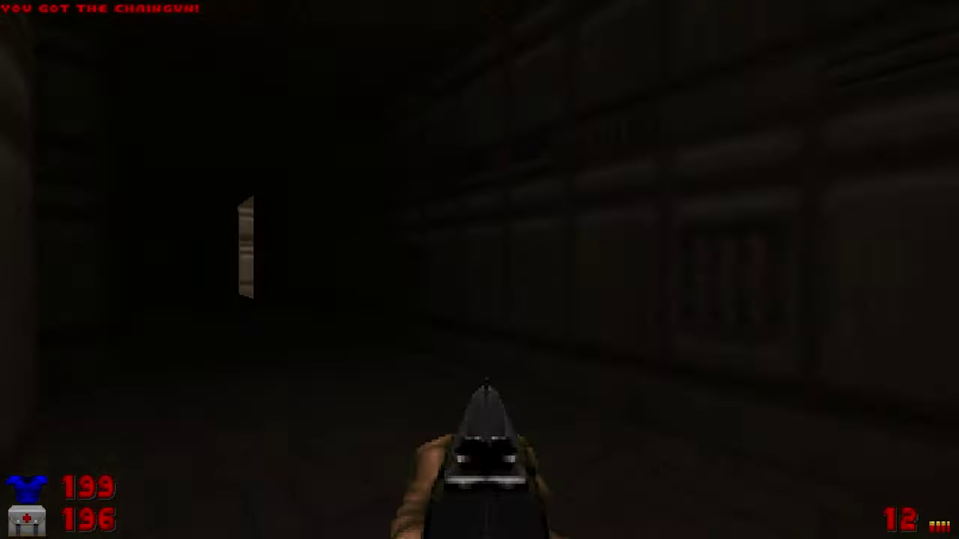
key(Up)
key(ctrl)
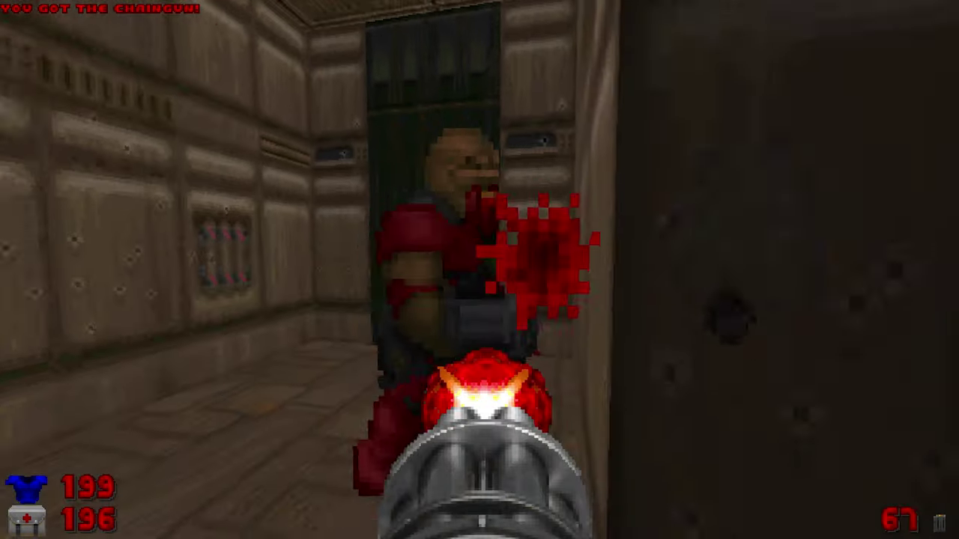
key(ctrl)
key(Up)
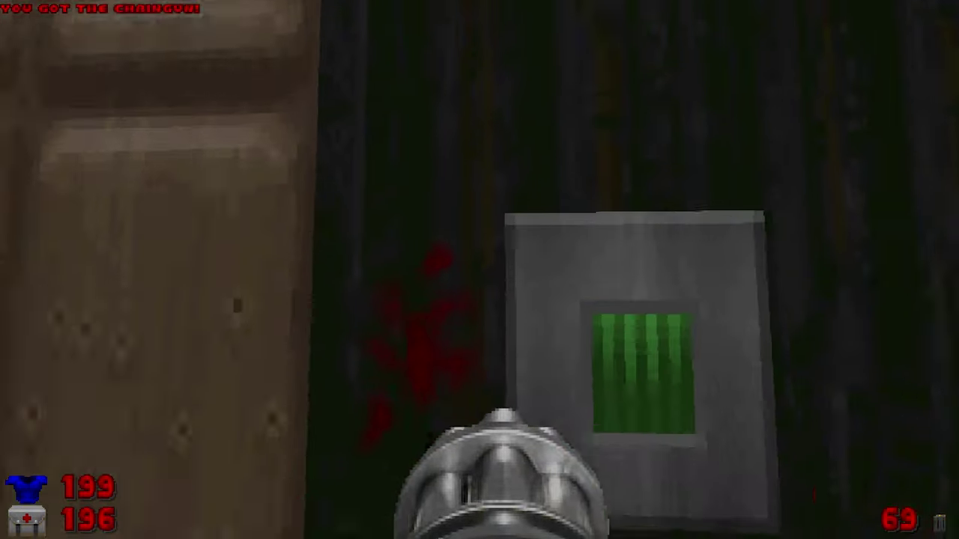
key(Right)
key(Right)
Gun down the pinky demons and head through the brown doorway
key(ctrl)
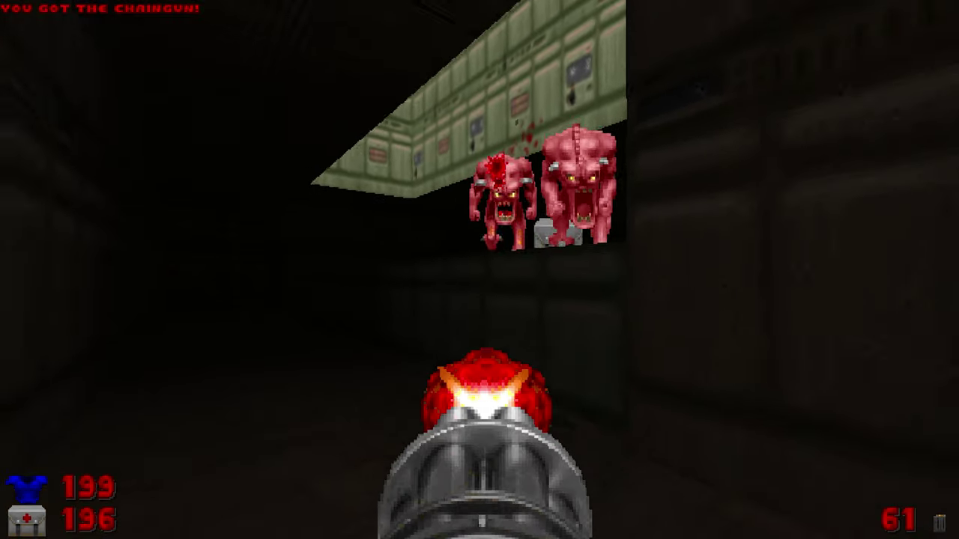
key(ctrl)
key(Left)
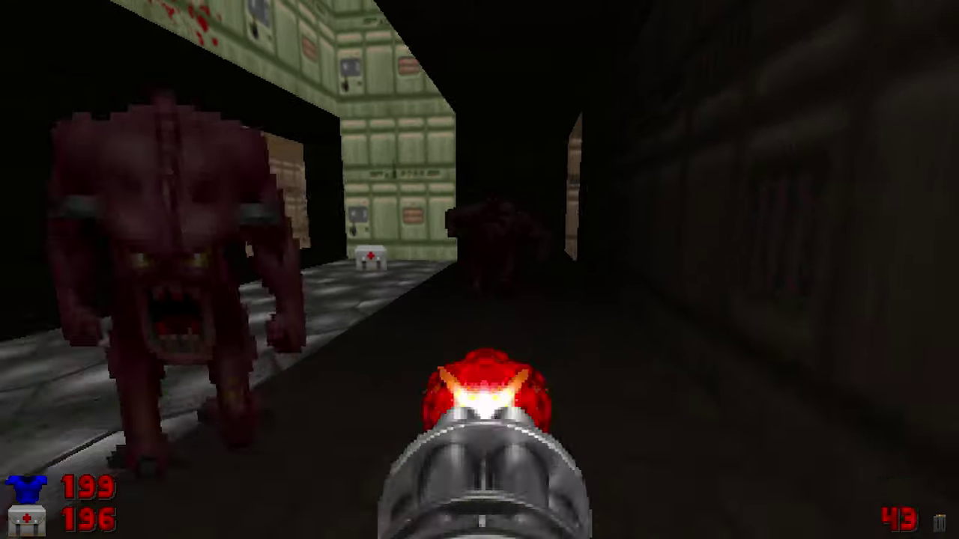
key(ctrl)
key(Left)
key(Up)
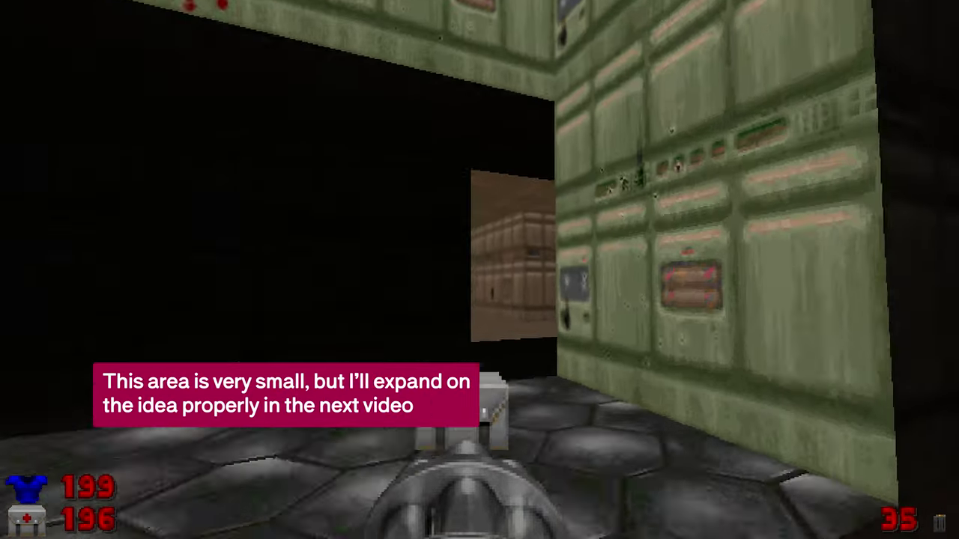
key(Up)
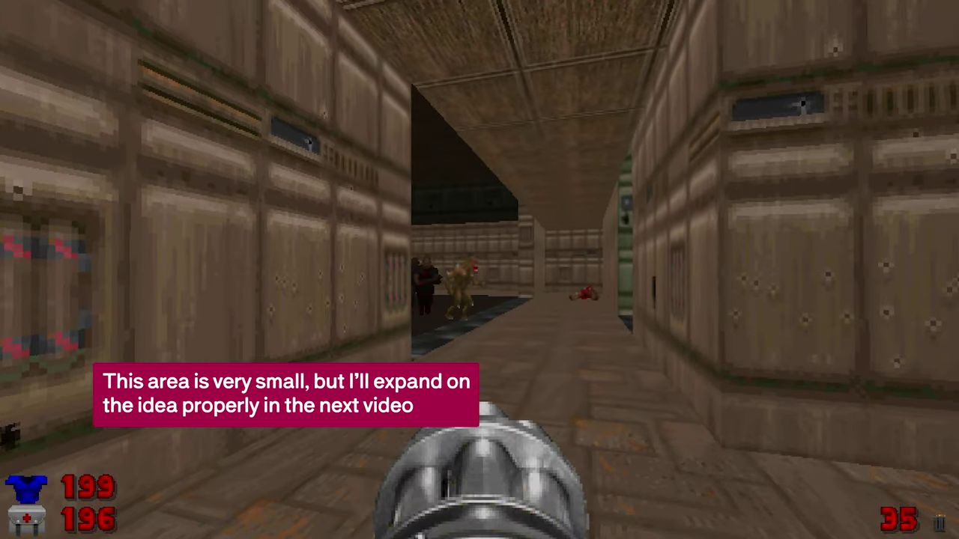
Fire the chaingun at the corridor enemies while advancing into the green room
key(ctrl)
key(Up)
key(Right)
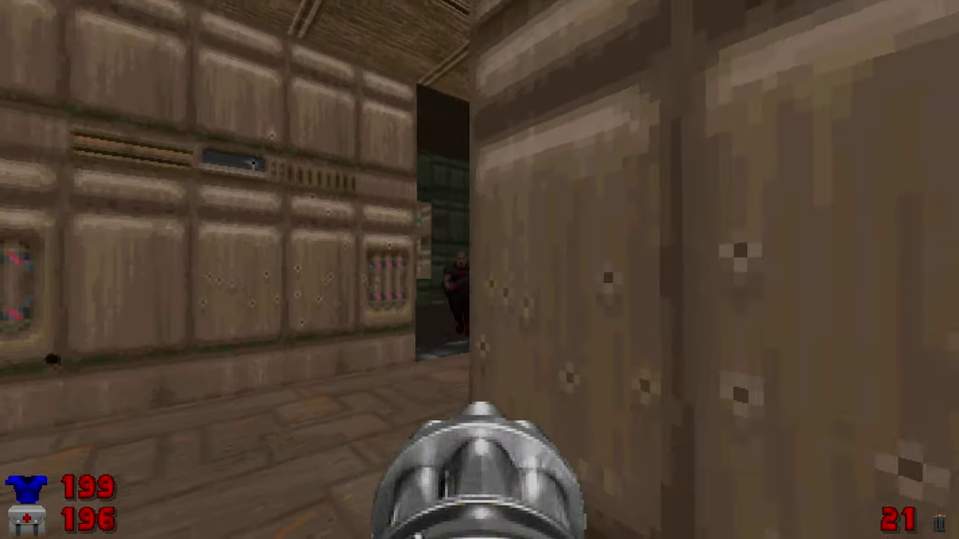
key(ctrl)
key(Left)
key(Up)
key(ctrl)
key(Up)
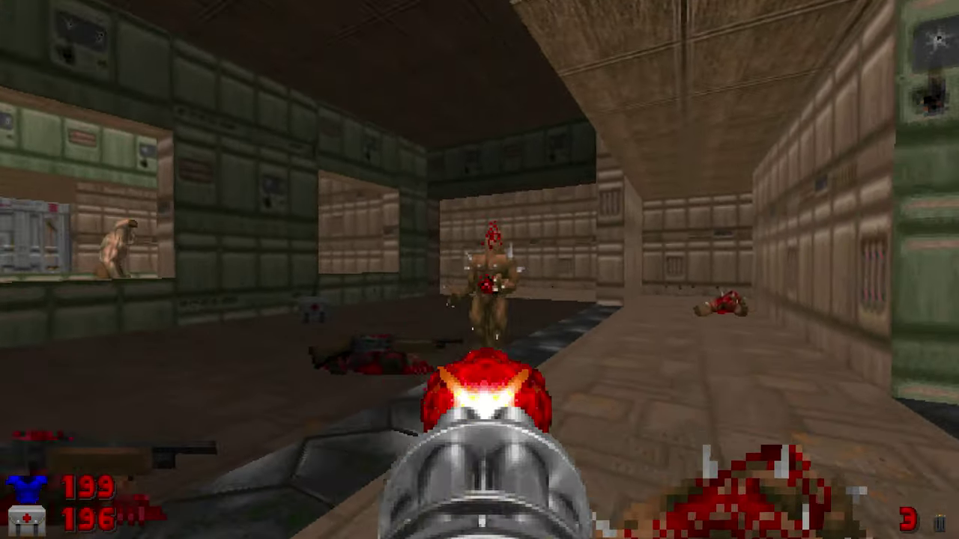
Switch to the shotgun and fight the cacodemon
key(Left)
key(ctrl)
key(Up)
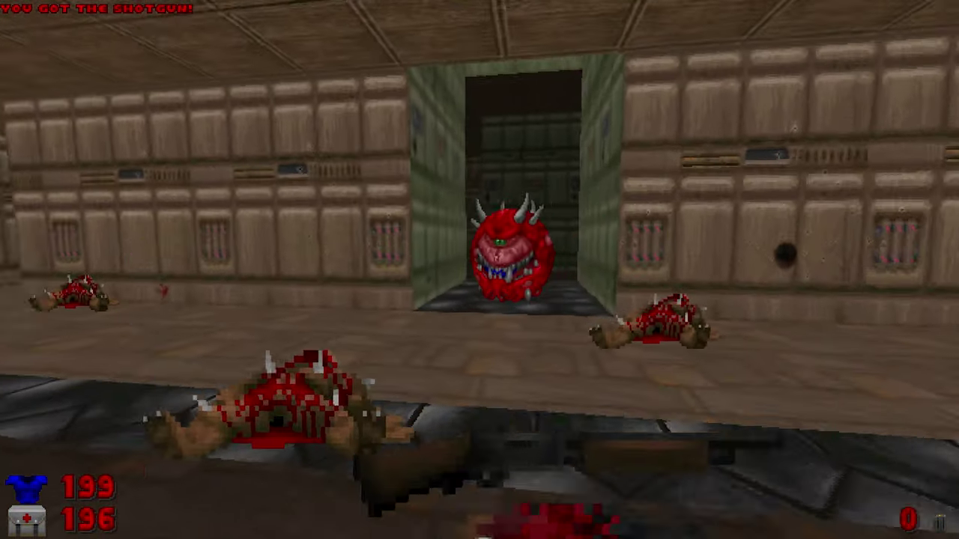
key(Left)
key(ctrl)
key(Right)
key(Right)
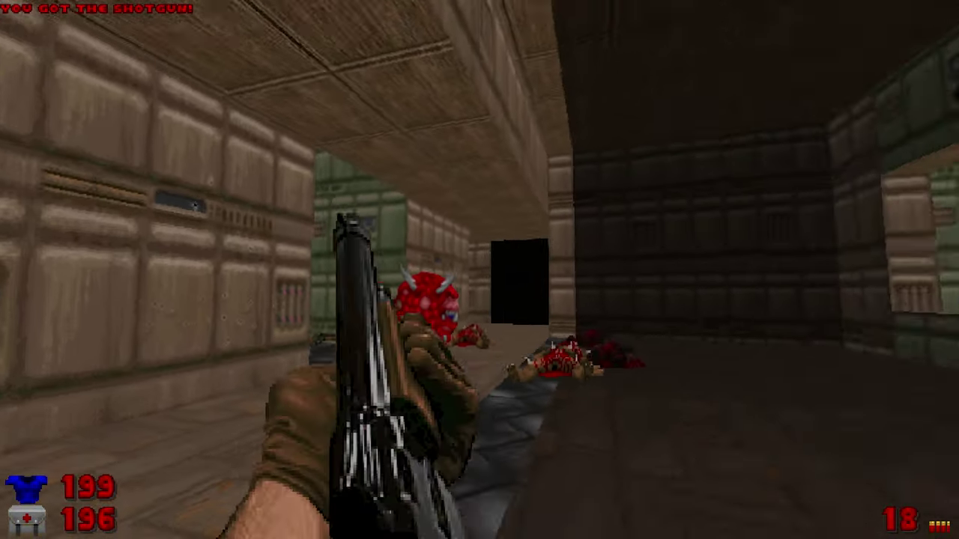
key(ctrl)
key(Left)
key(ctrl)
key(Right)
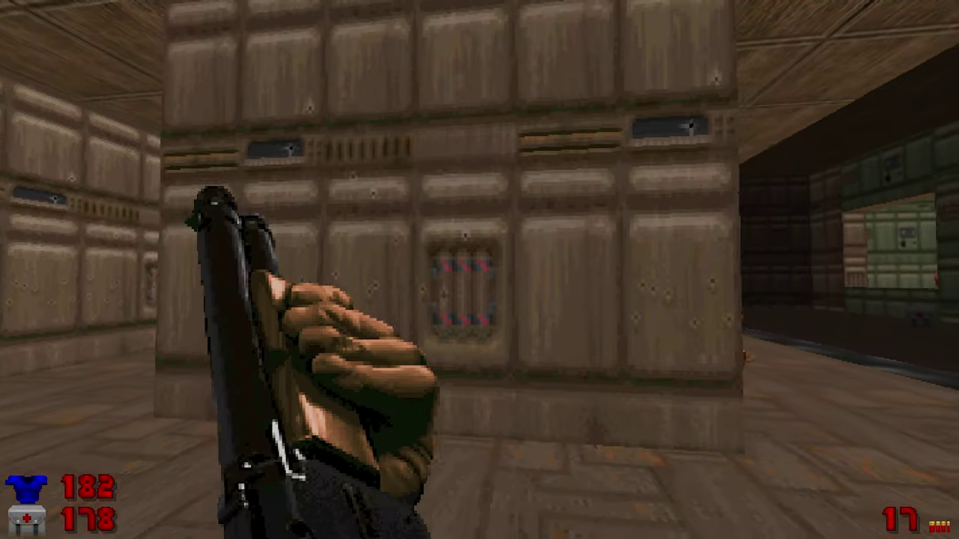
key(Left)
Finish shooting the cacodemon, dodging its fireballs, then grab the super shotgun
key(Up)
key(ctrl)
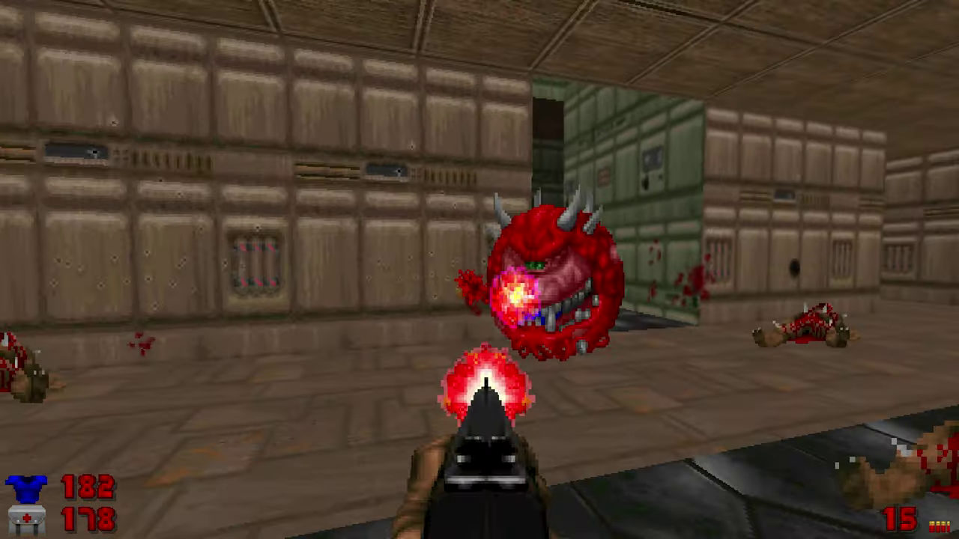
key(ctrl)
key(Down)
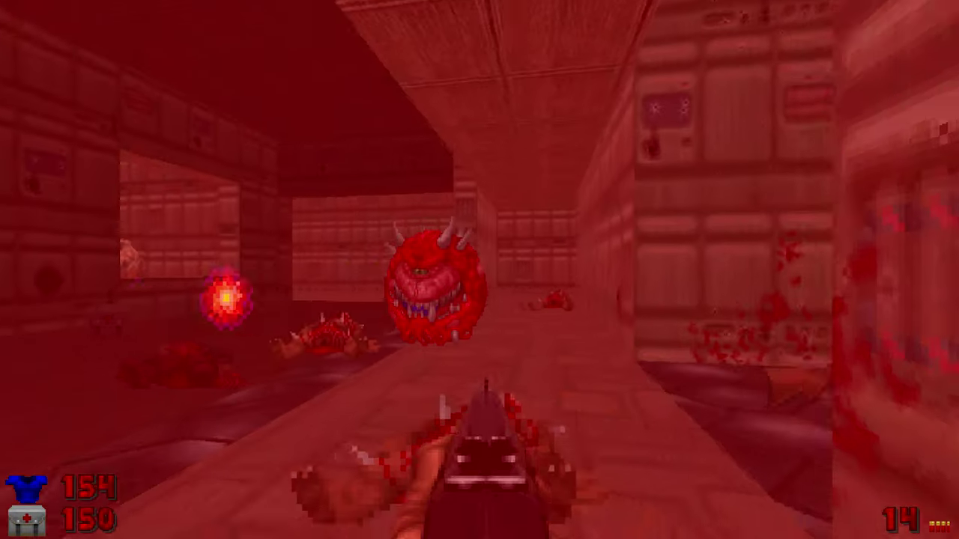
key(Up)
Shoot the cacodemon in the corridor and push past the corpses toward the green room
key(Right)
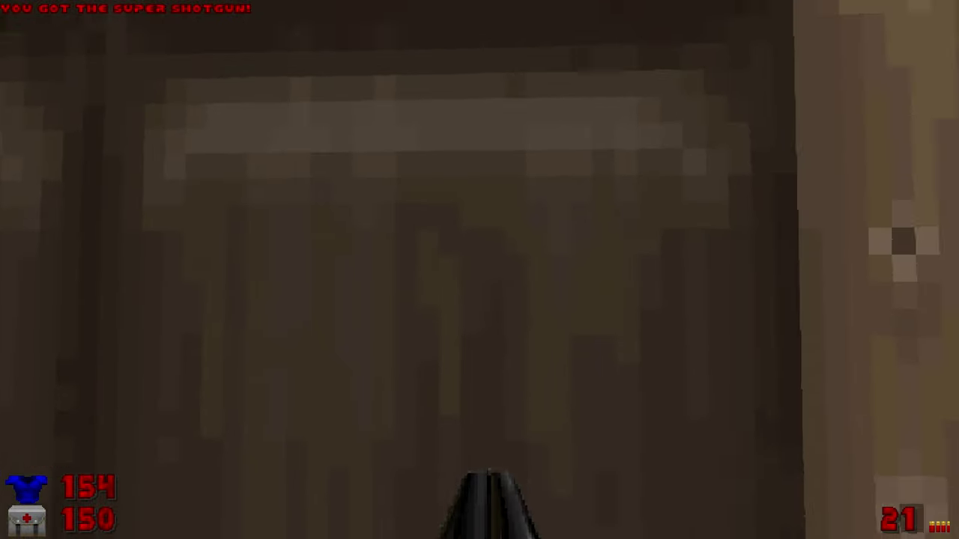
key(Left)
key(Up)
key(ctrl)
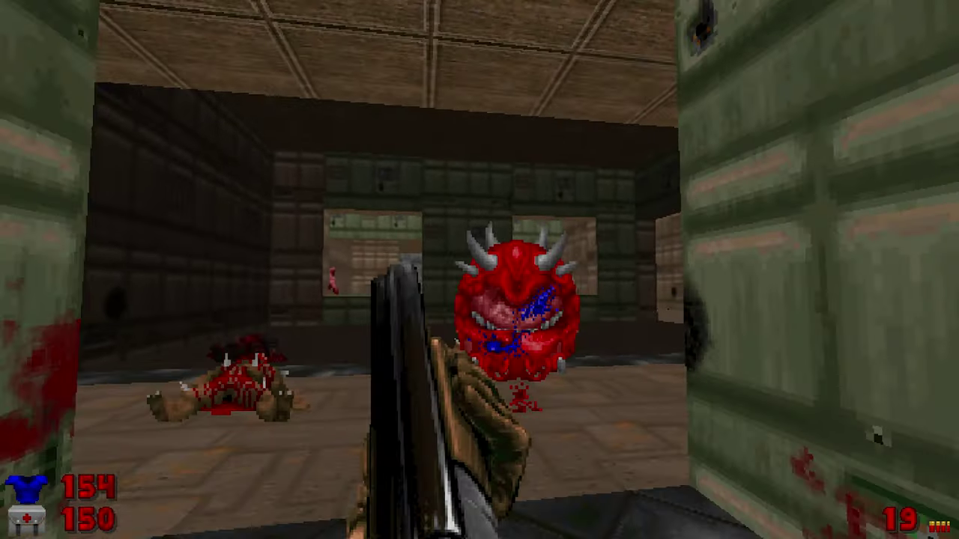
key(Right)
Shoot the baron and pinky through the window of the brown room
key(Right)
key(Up)
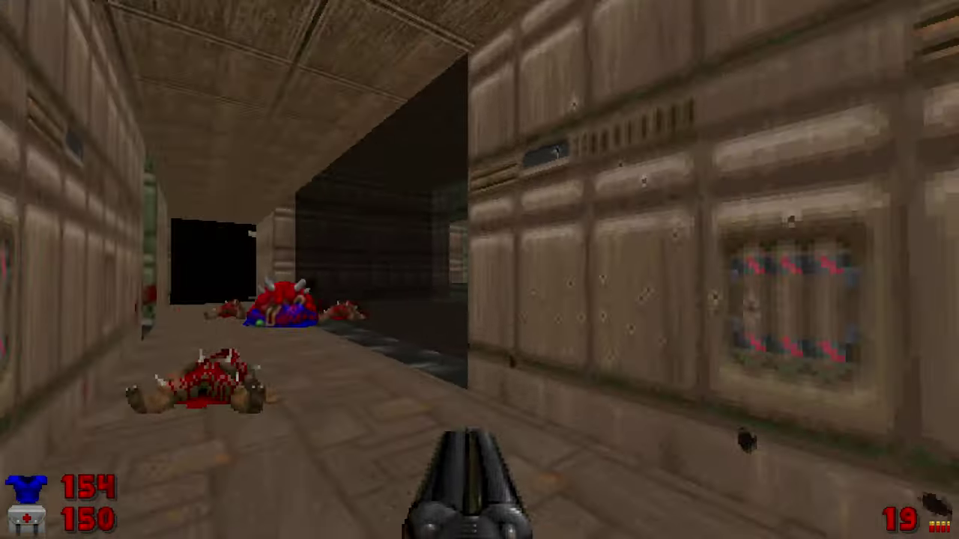
key(Up)
key(Right)
key(Up)
key(Left)
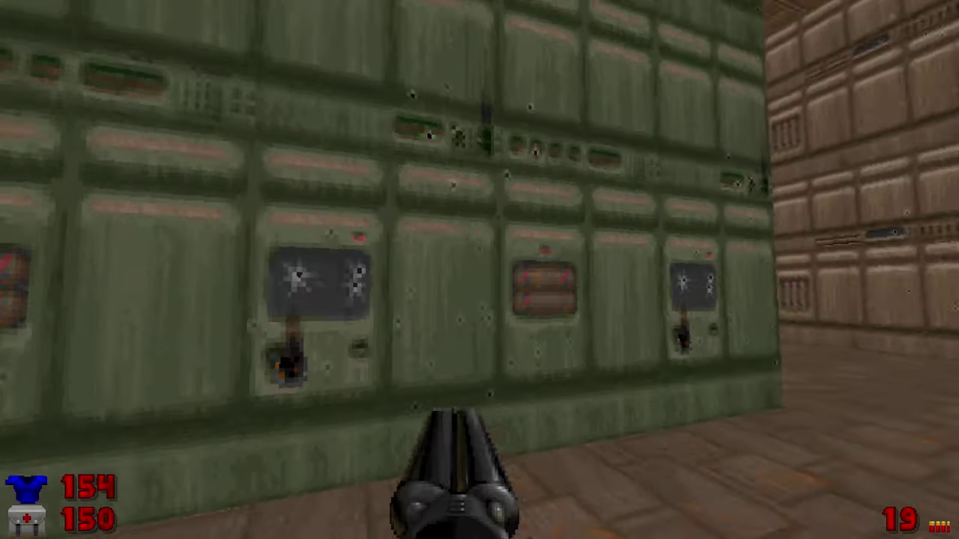
key(Right)
key(ctrl)
key(Left)
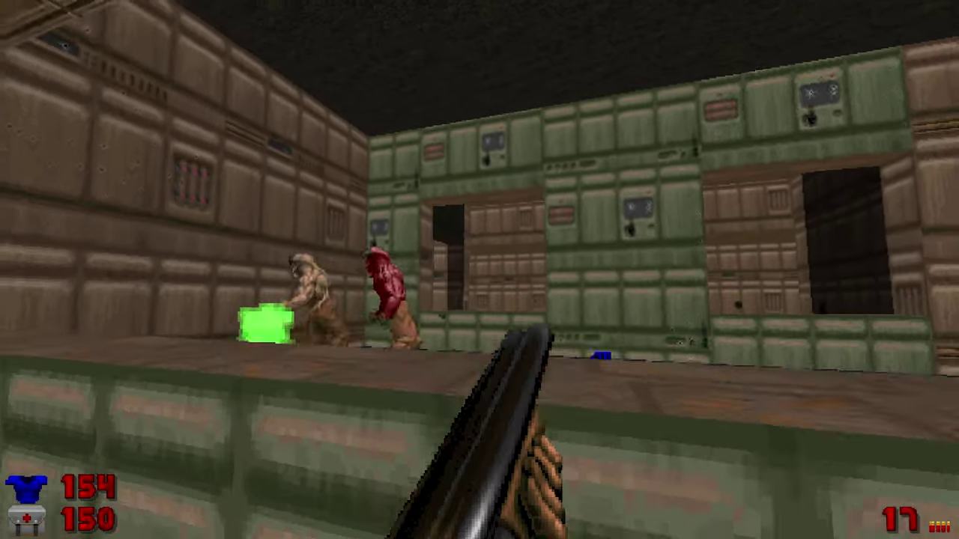
key(Up)
key(ctrl)
Open the grey door and shoot the pinky waiting behind it
key(Left)
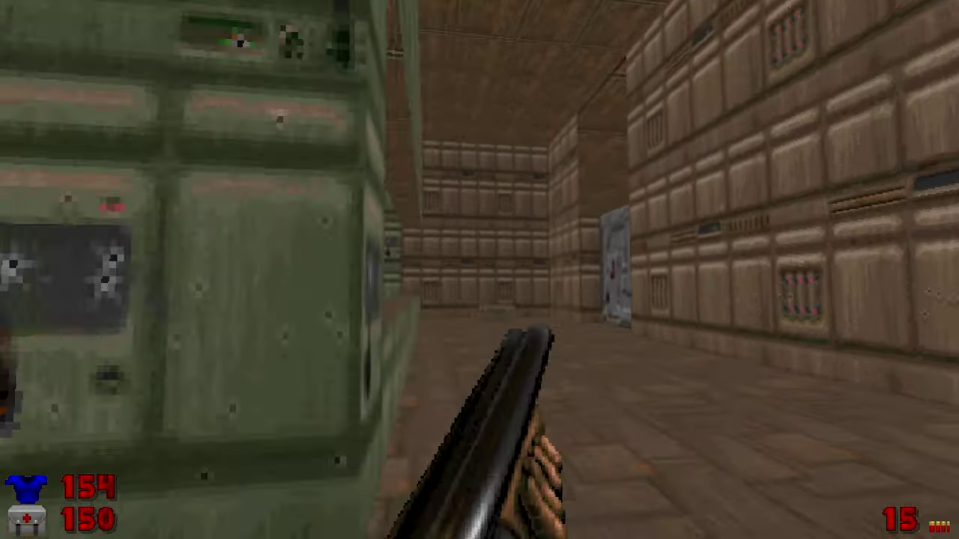
key(Up)
key(Right)
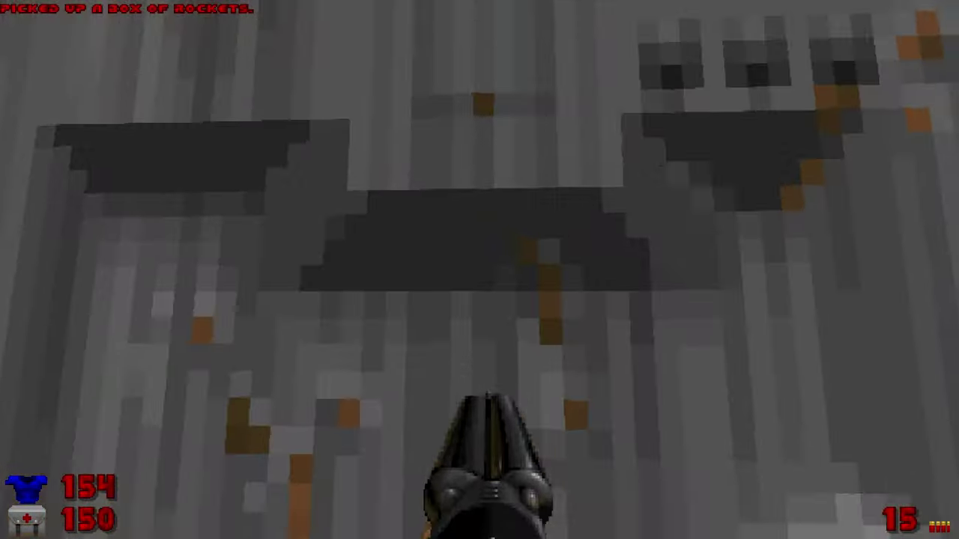
key(space)
key(ctrl)
key(Left)
key(Right)
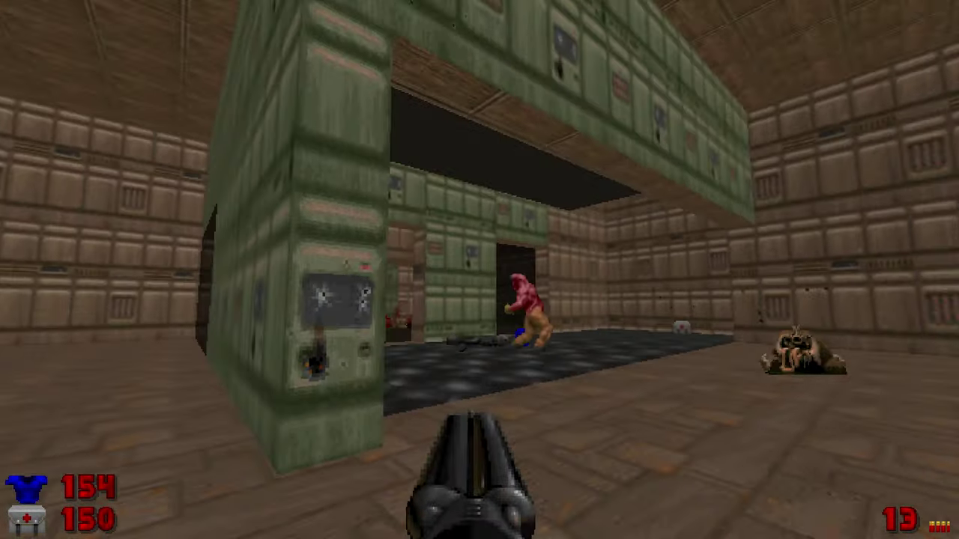
Pick up the blue keycard, kill the zombie, and grab the rocket launcher
key(w)
key(ctrl)
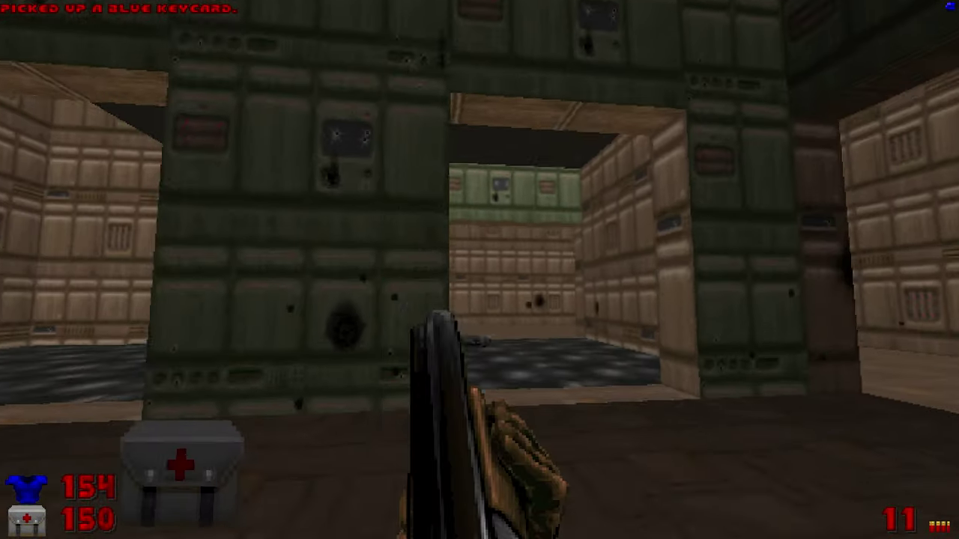
key(w)
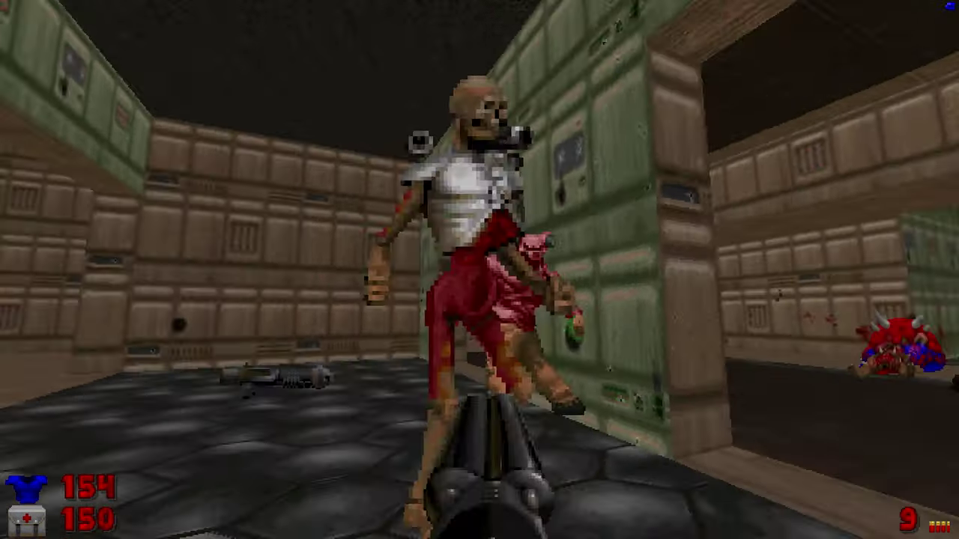
key(ctrl)
key(w)
key(ctrl)
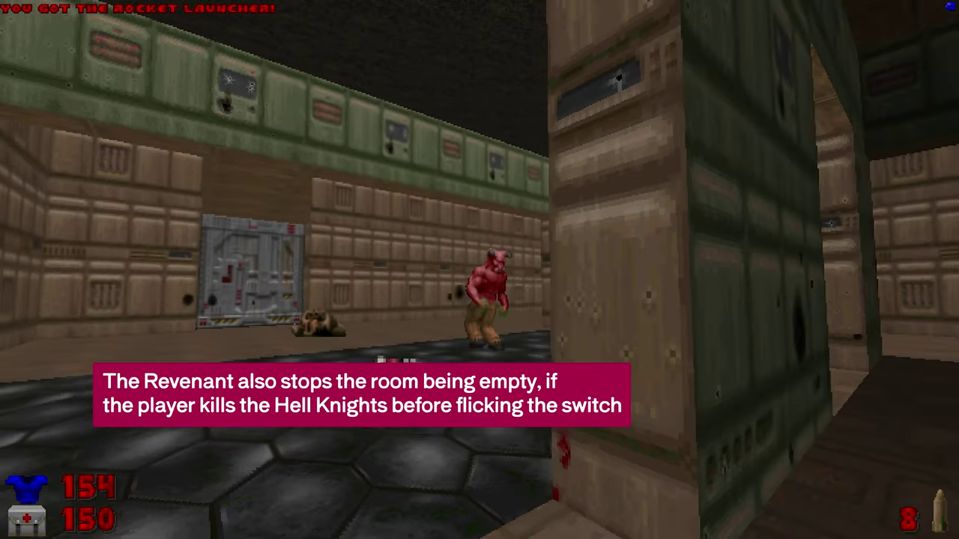
Rocket and shotgun the Revenant, then run through the green corridor into the dark room
key(Left)
key(ctrl)
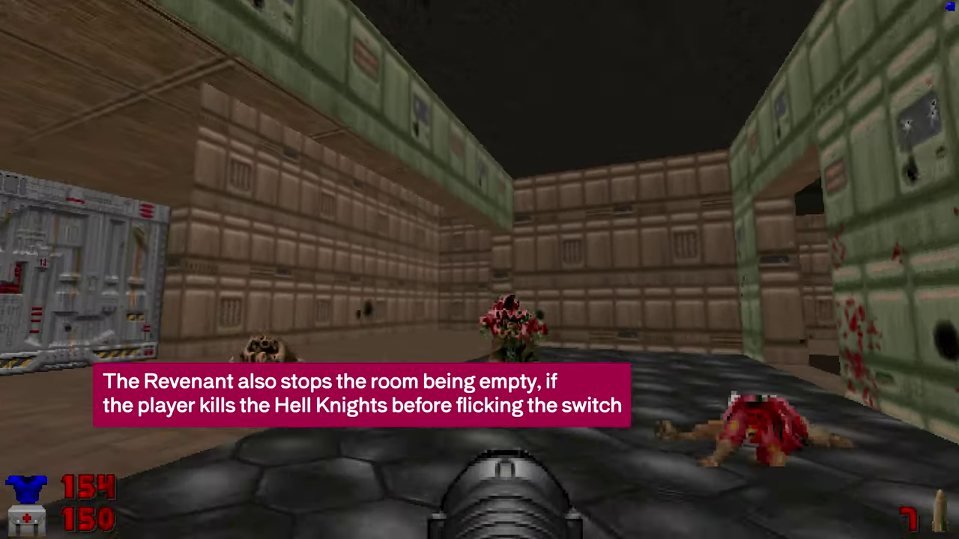
key(Right)
key(w)
key(ctrl)
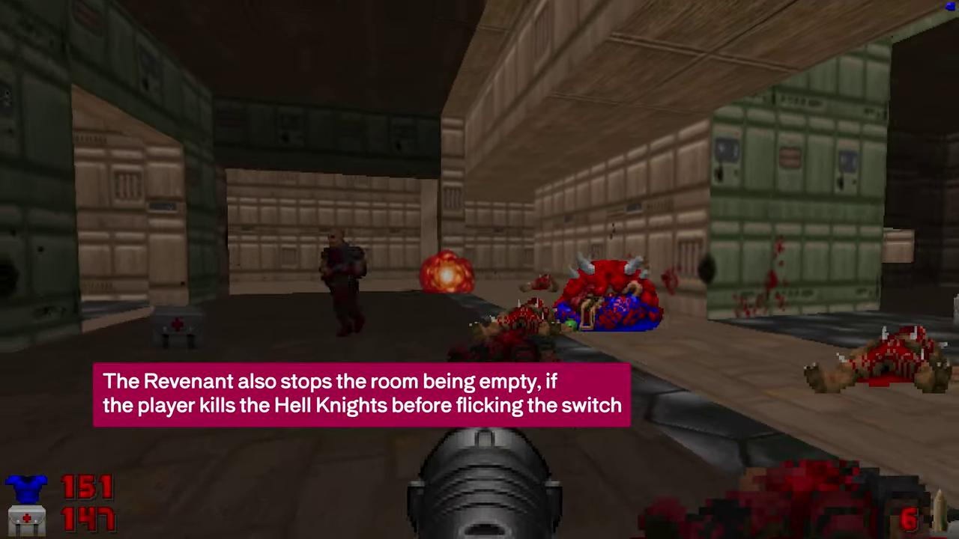
key(ctrl)
key(Left)
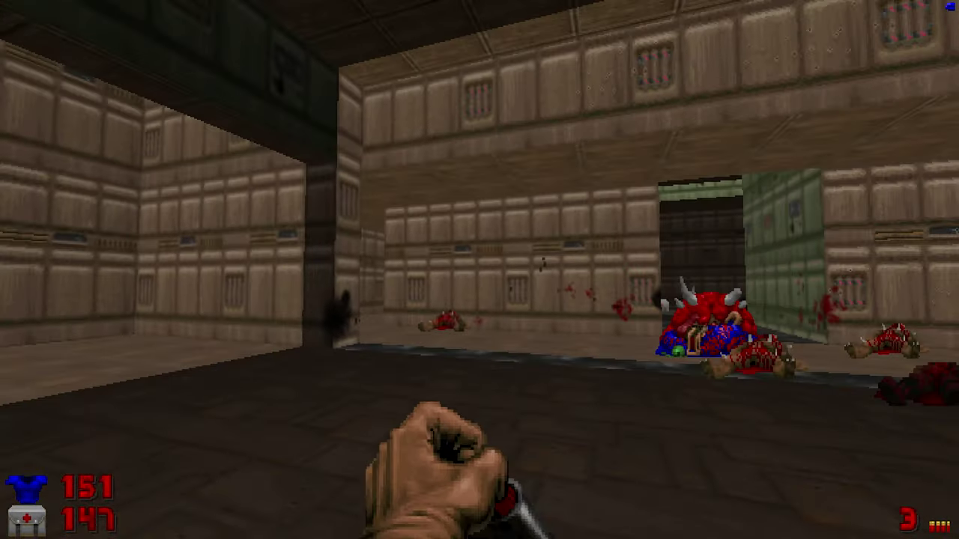
key(w)
key(Right)
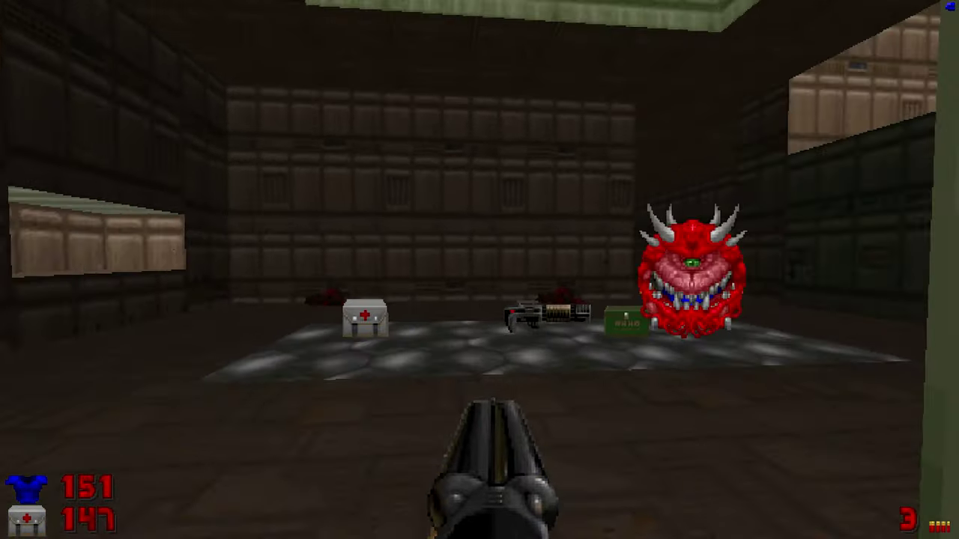
Kill the Cacodemon with the last shotgun shell and rocket launcher fire
key(ctrl)
key(ctrl)
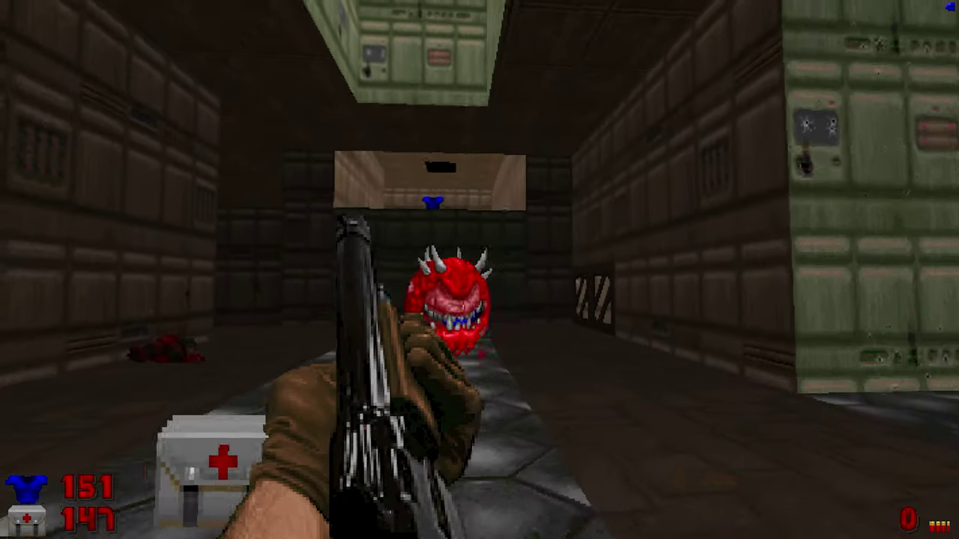
key(Left)
key(5)
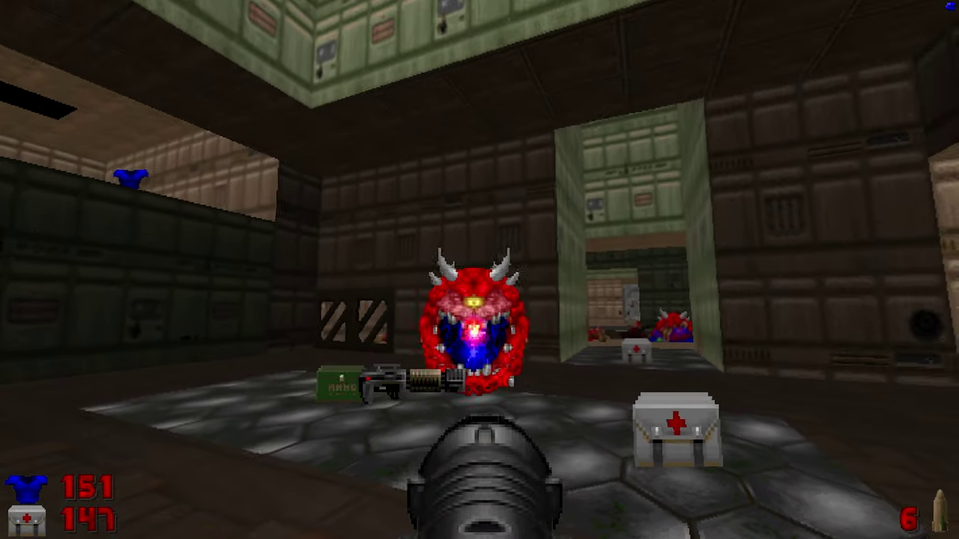
key(ctrl)
key(Left)
key(ctrl)
key(Left)
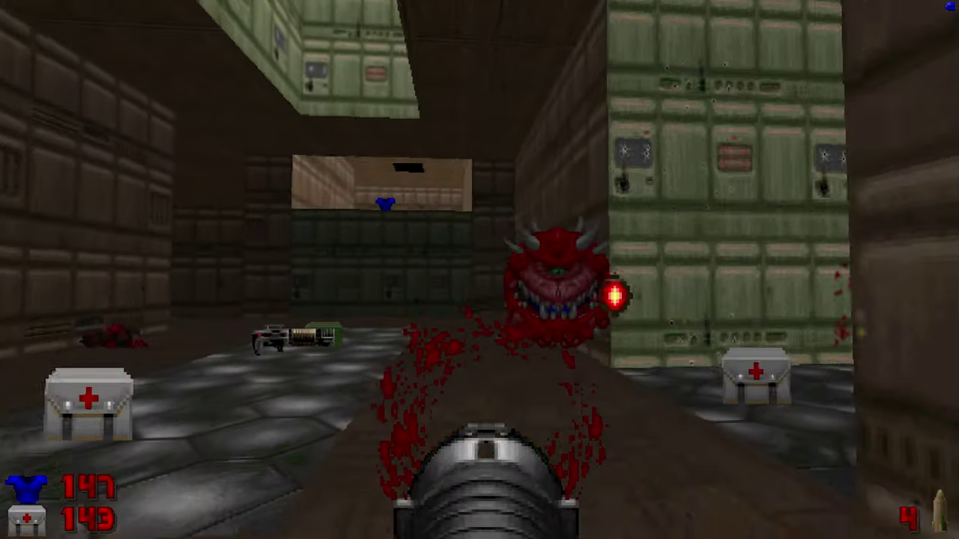
Pick up the plasma gun, cell pack and backpack, then head into the brown corridor
key(Up)
key(Left)
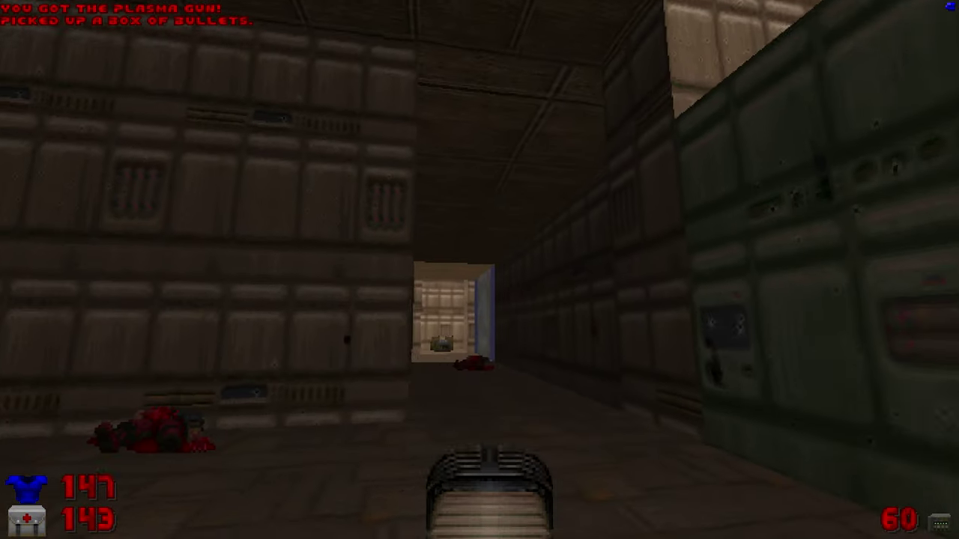
key(Up)
key(Left)
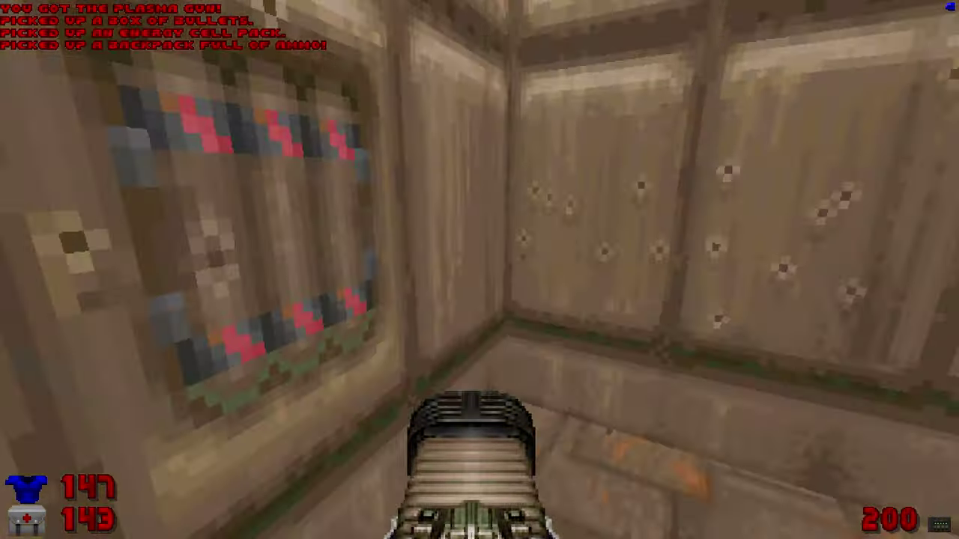
key(Right)
key(Up)
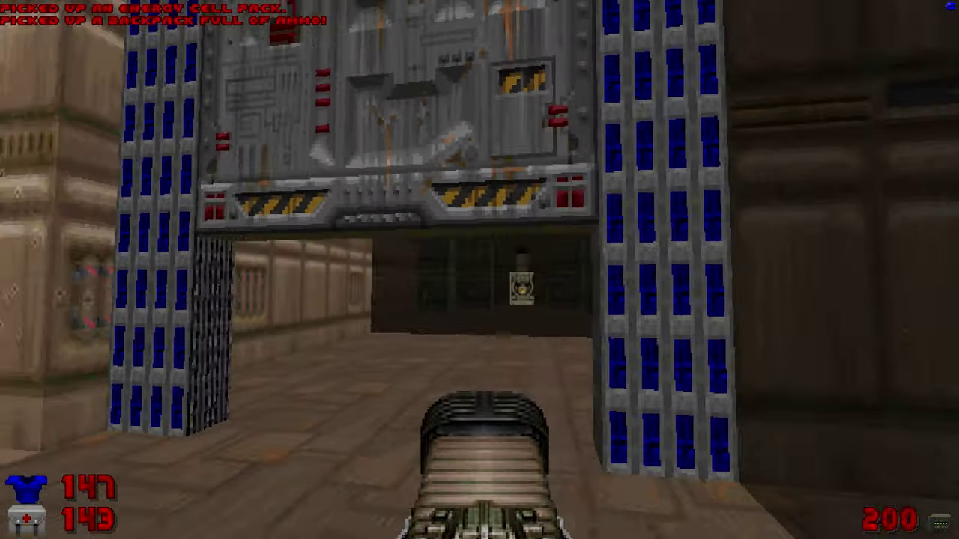
Enter the switch room, fire plasma at the revealed zombies, and back out
key(Up)
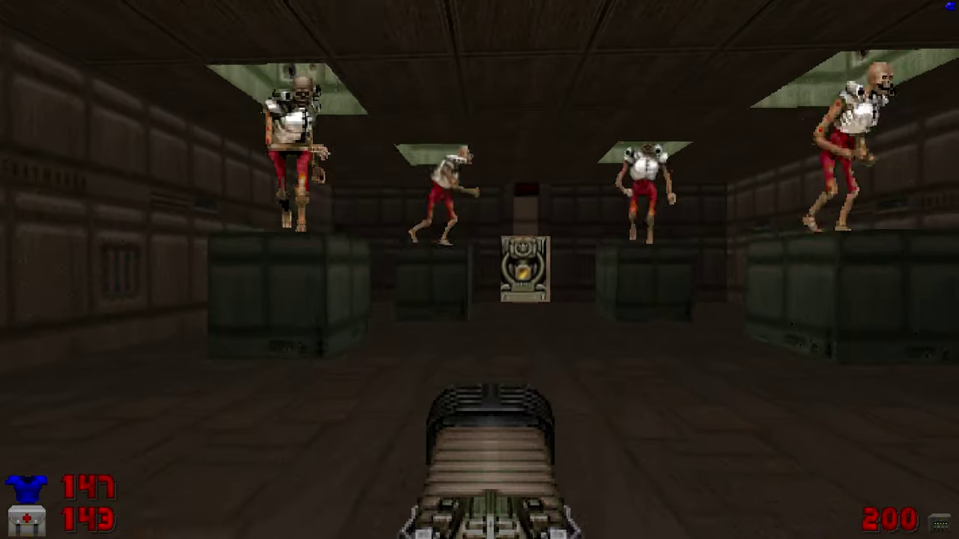
key(ctrl)
key(Down)
key(Right)
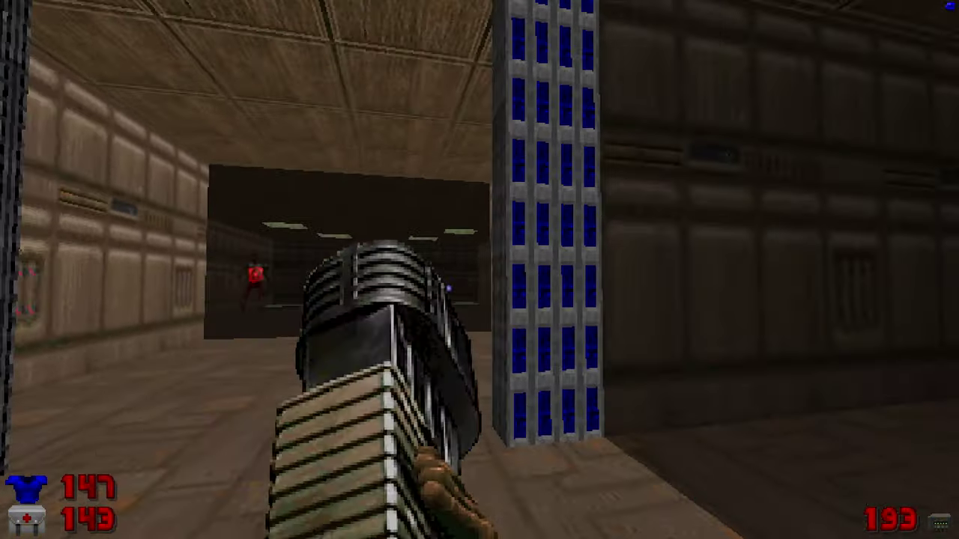
key(Up)
Grab the megaarmor in the lit room and plasma the nearby zombies
key(Right)
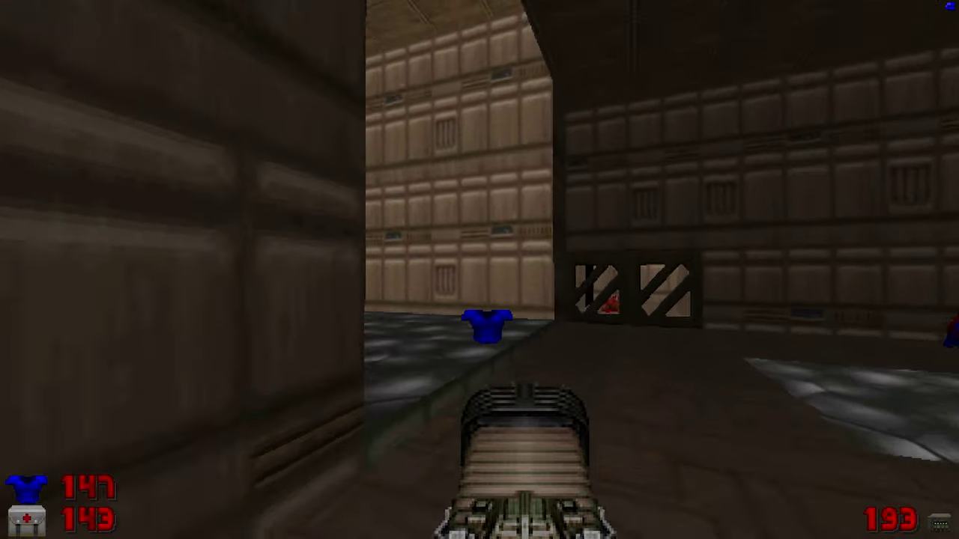
key(Up)
key(Left)
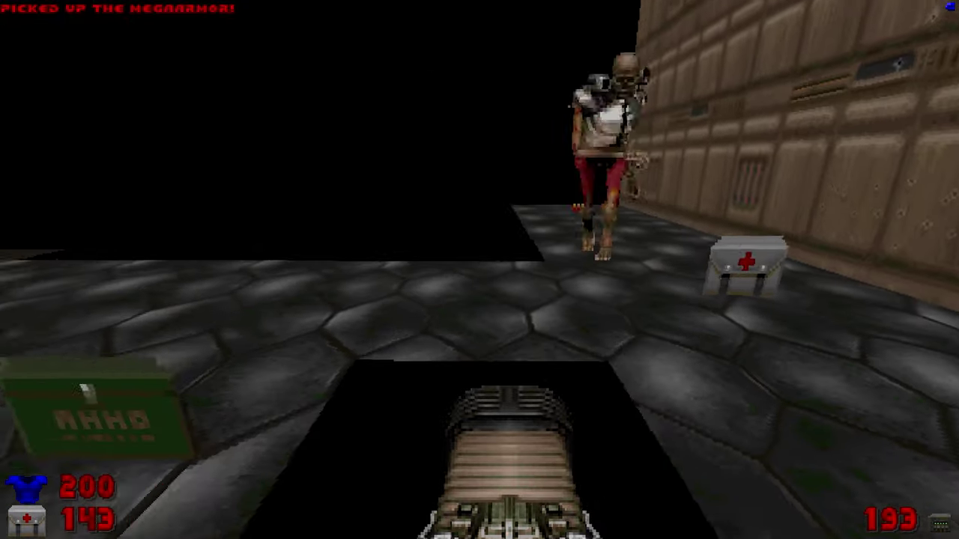
key(Right)
key(ctrl)
key(Down)
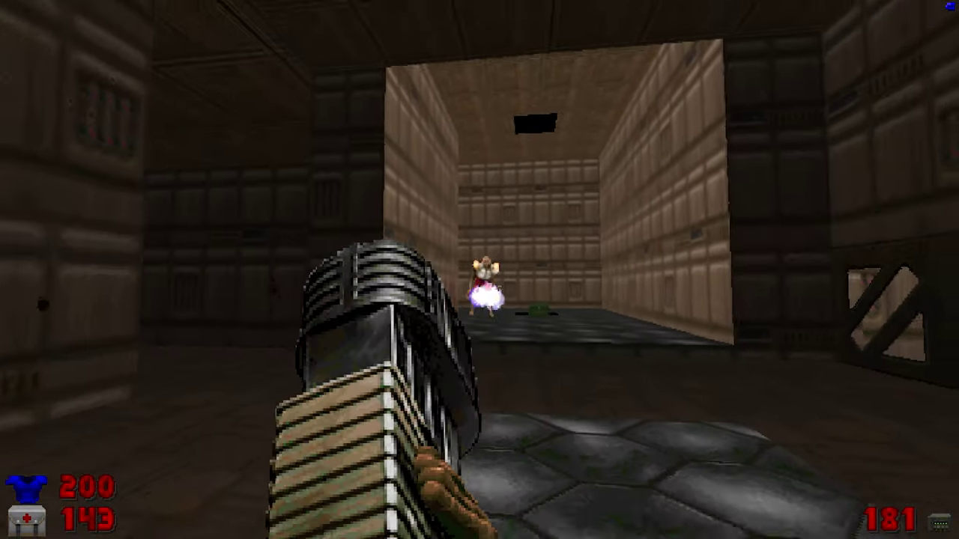
key(Left)
key(Right)
key(ctrl)
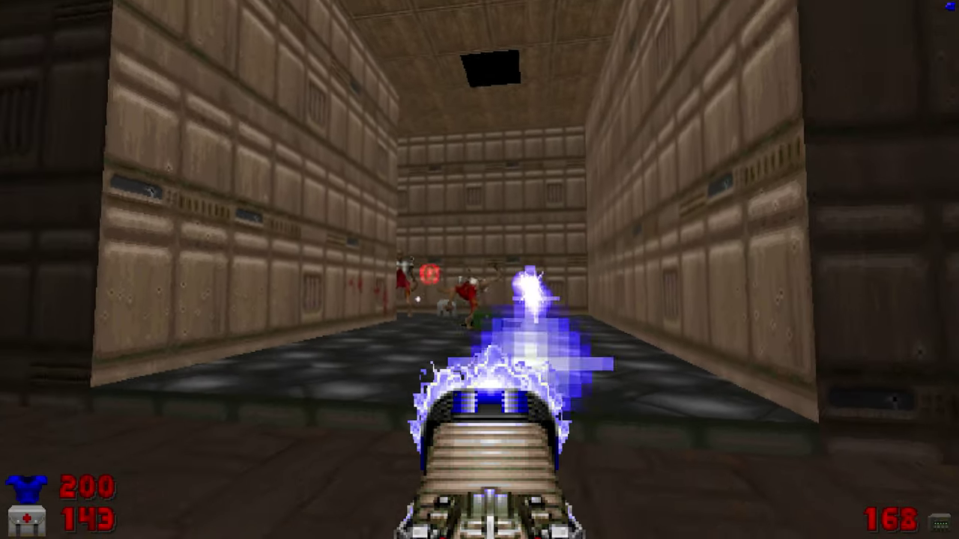
Clear the zombies at the blue-pillared doorway and down the corridor with plasma fire
key(Left)
key(Left)
key(Up)
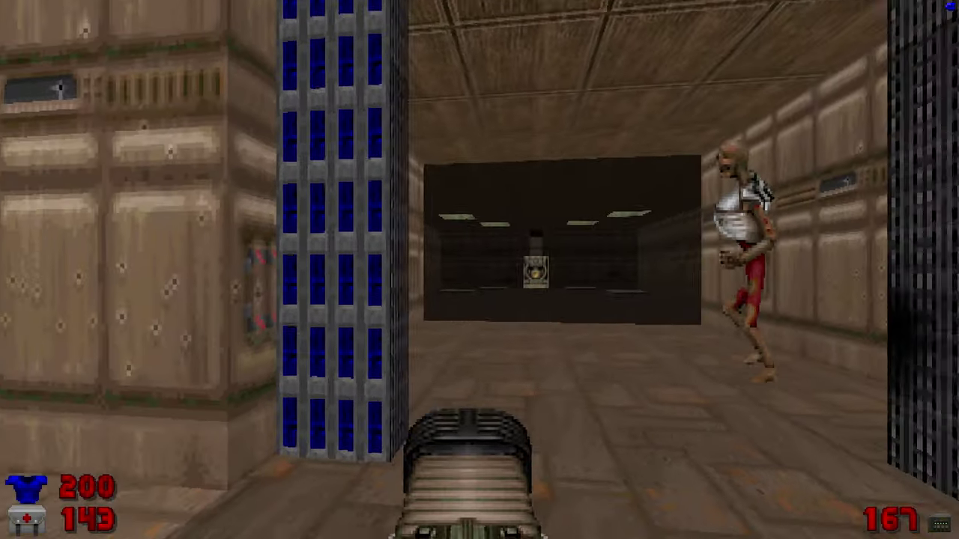
key(ctrl)
key(Down)
key(ctrl)
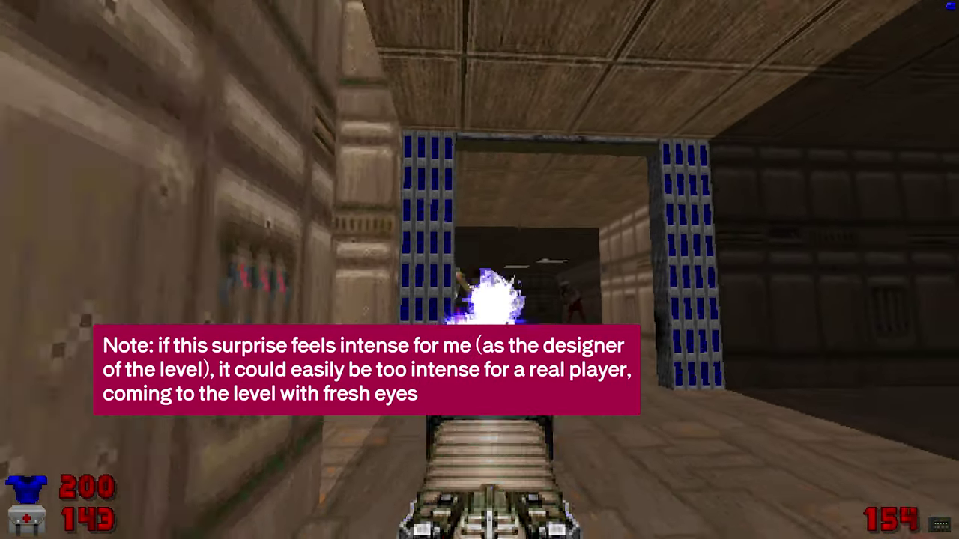
key(Left)
key(ctrl)
key(Right)
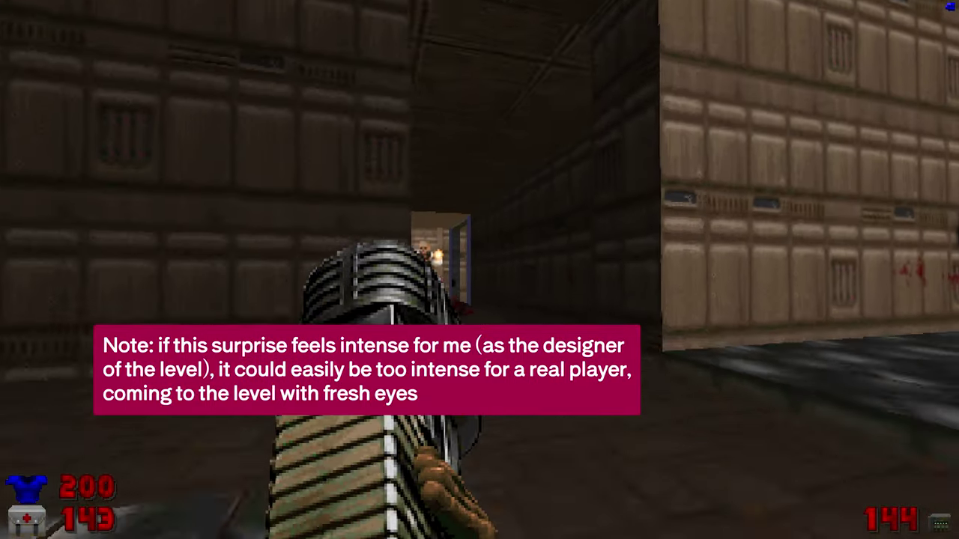
key(Left)
key(ctrl)
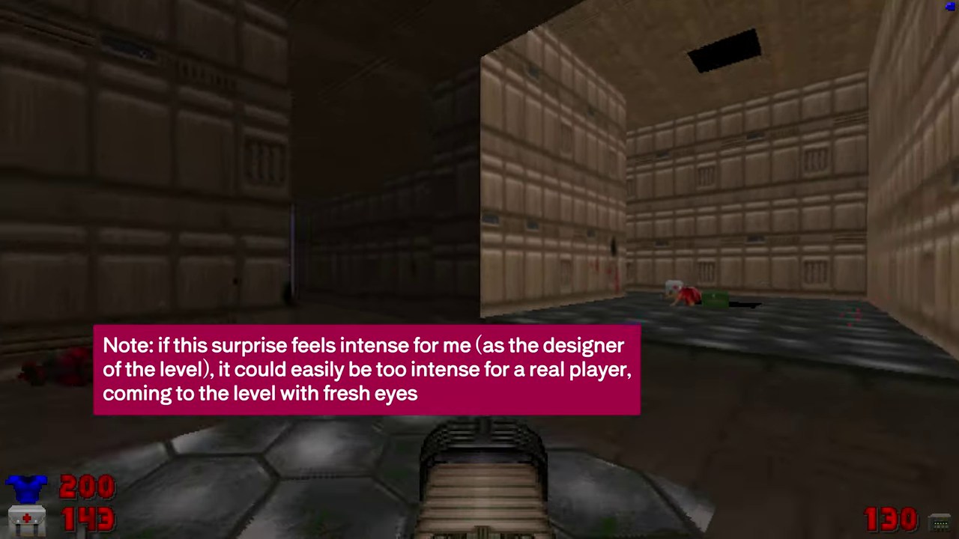
Collect the bullets, shoot the corridor zombie, and run into the dark room
key(Left)
key(Right)
key(Up)
key(Left)
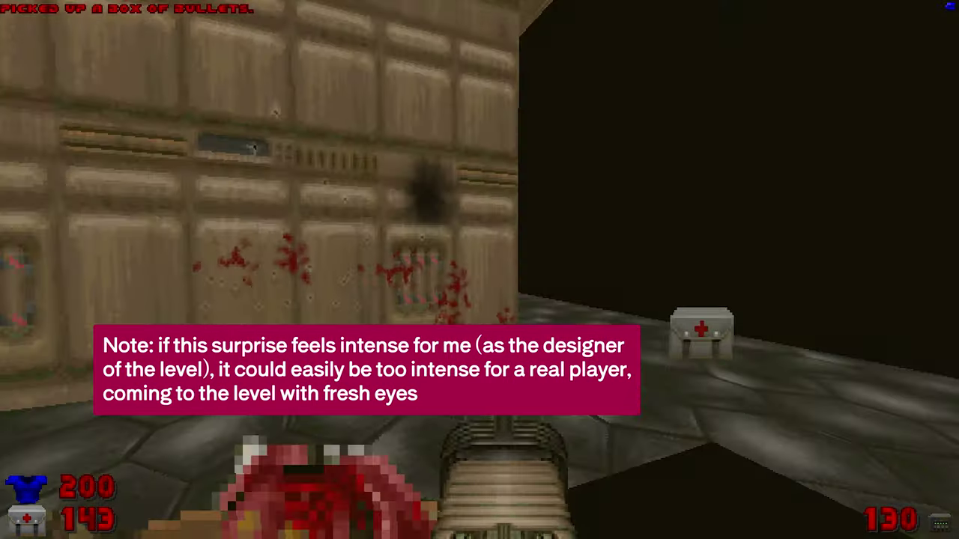
key(Right)
key(ctrl)
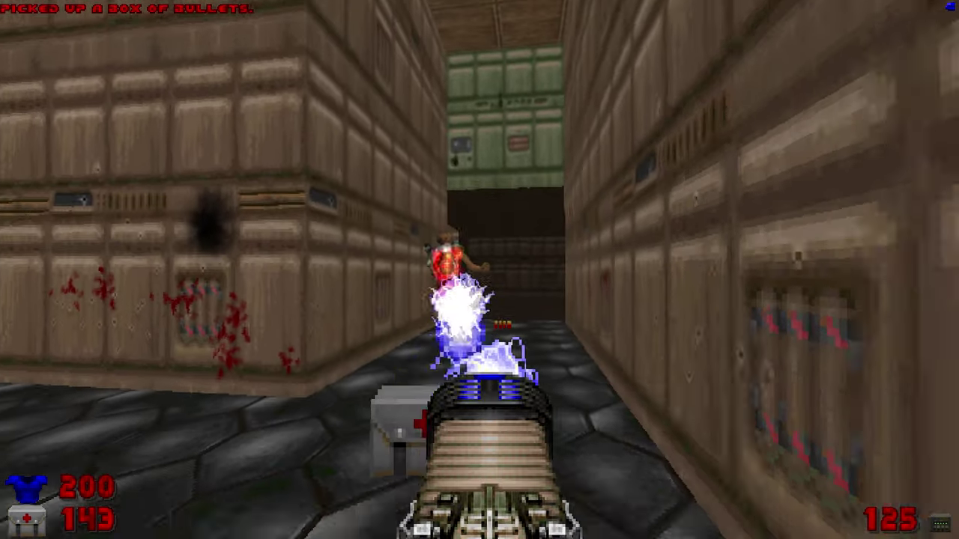
key(Left)
key(Left)
key(Up)
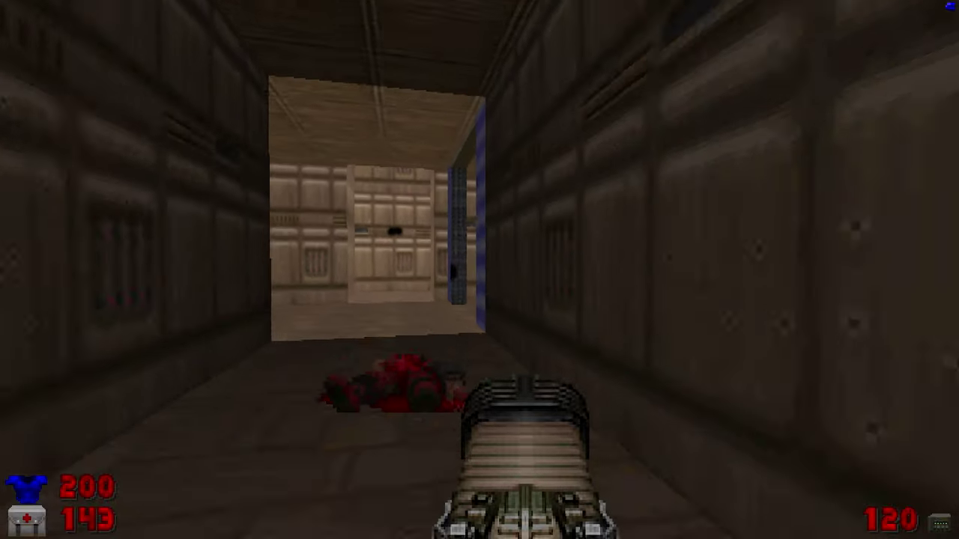
key(Up)
key(Right)
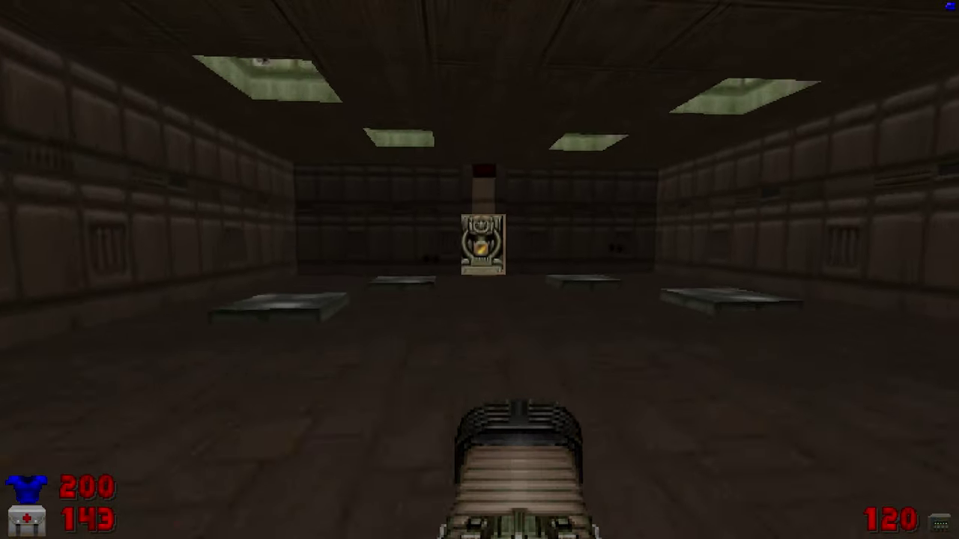
Plasma the zombies in the lit corridor while advancing past the pillar
key(Right)
key(ctrl)
key(Left)
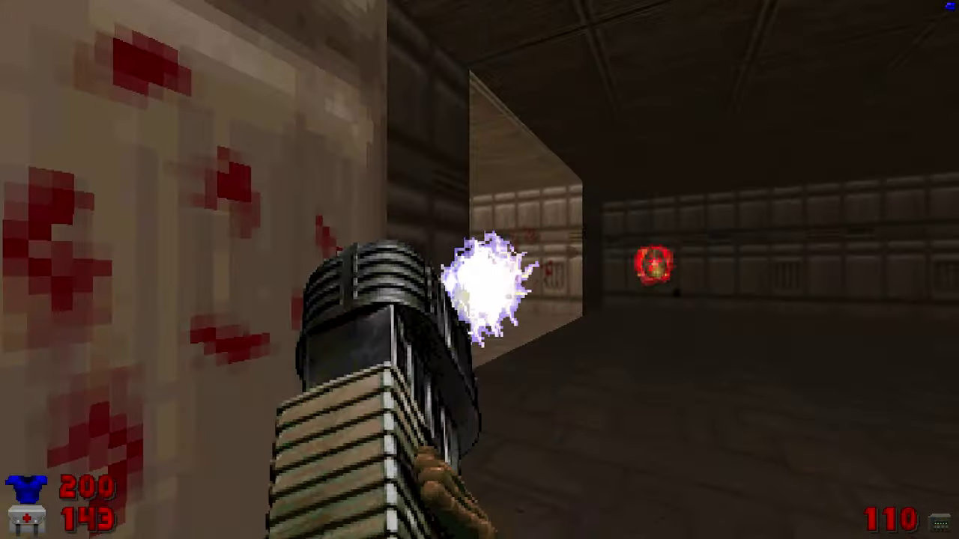
key(Left)
key(Up)
key(Right)
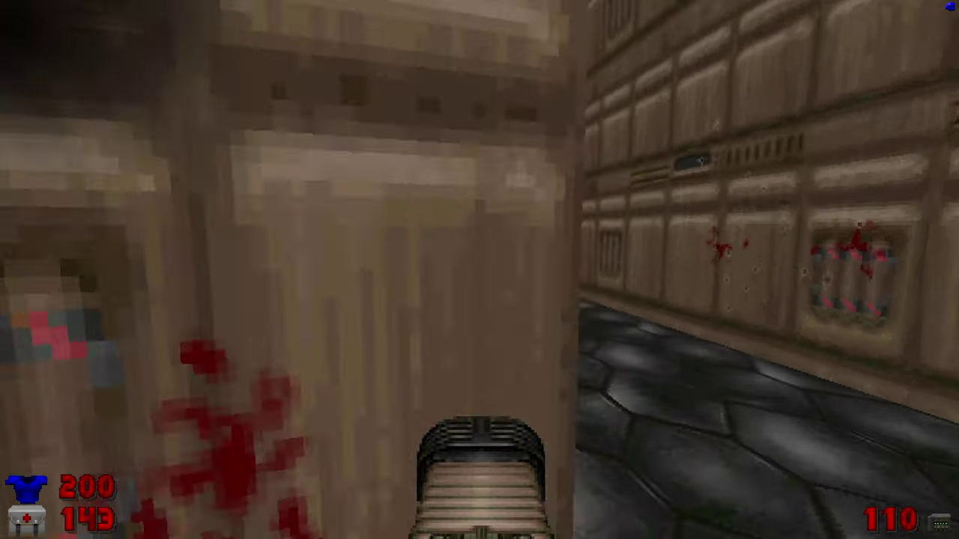
key(Left)
key(ctrl)
key(Up)
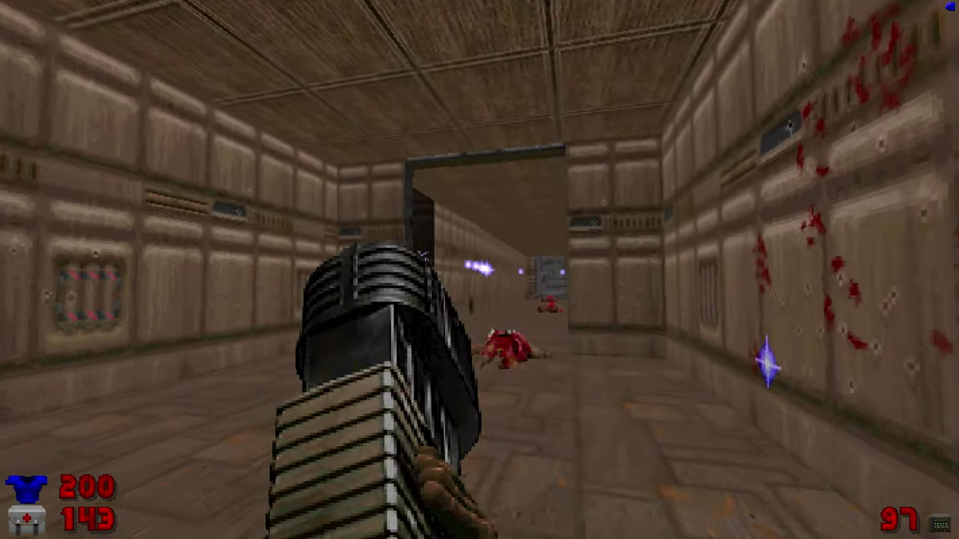
Shoot the zombie in the side doorway and reach the wall switch
key(Left)
key(Right)
key(Up)
key(Left)
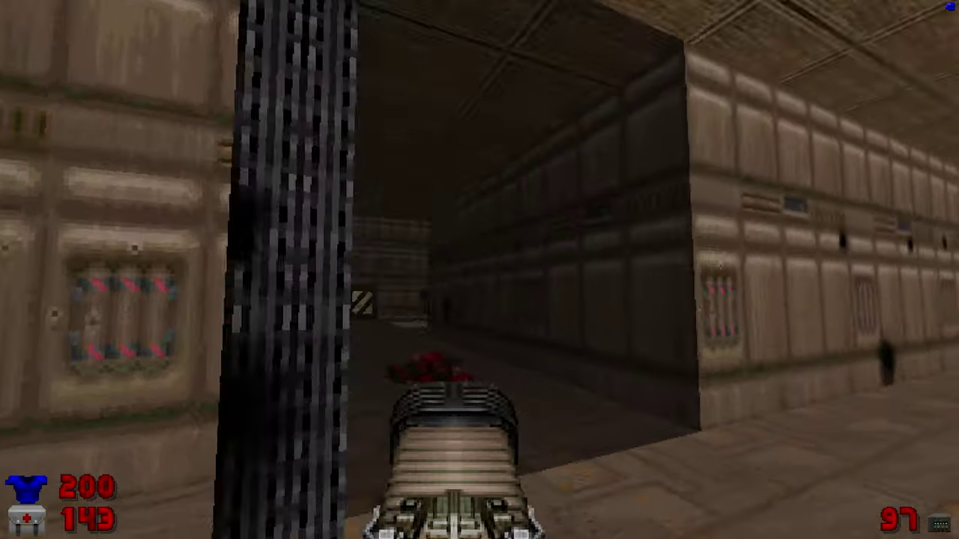
key(Up)
key(Right)
key(ctrl)
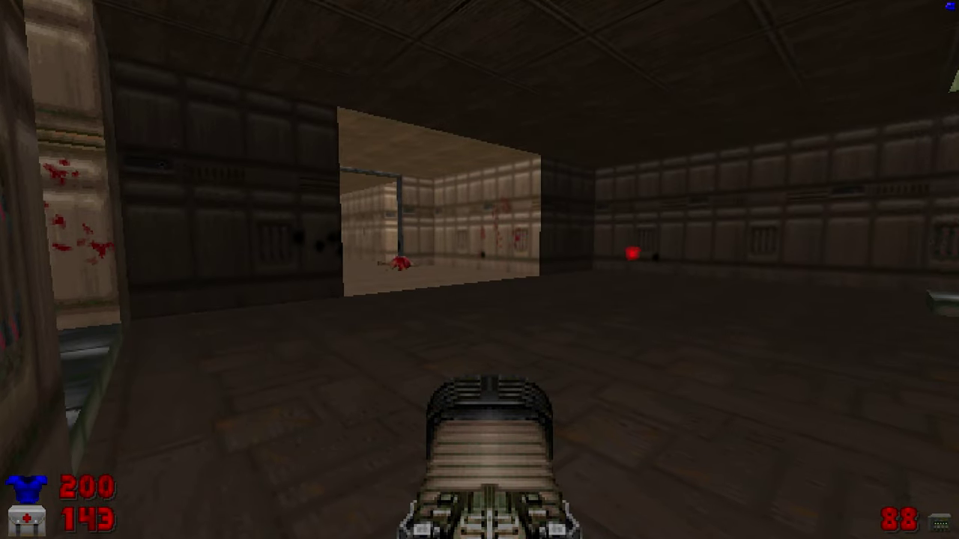
key(Right)
Head back from the wall switch toward the head on a stake, firing plasma
key(Up)
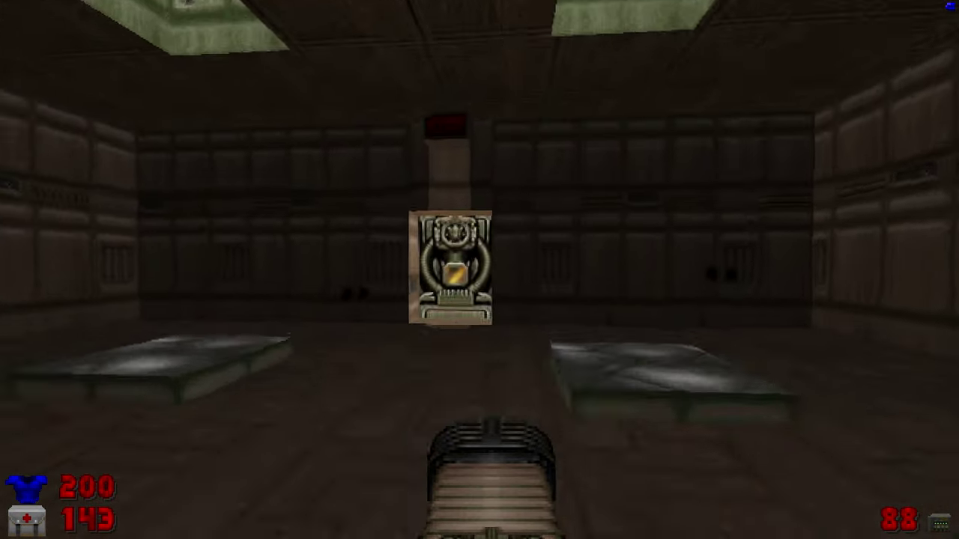
key(Down)
key(Left)
key(Up)
Reach the head on a stake and trigger the exit to finish Entryway
key(Up)
key(ctrl)
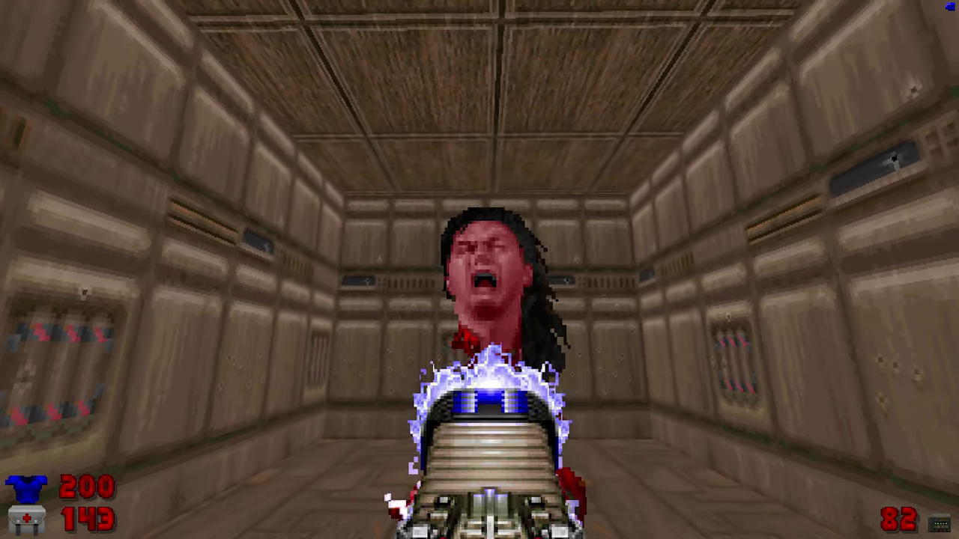
key(ctrl)
key(Up)
key(Left)
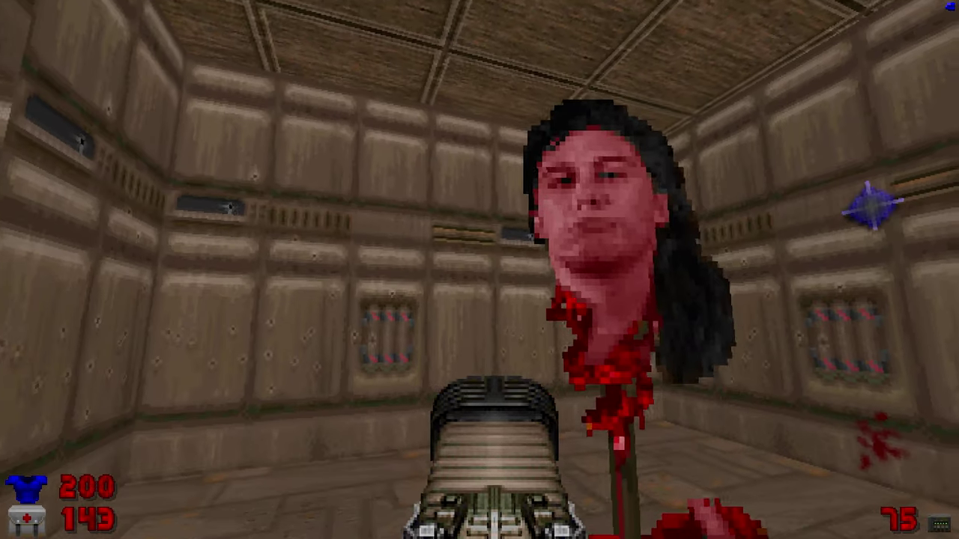
key(Left)
key(Right)
key(Up)
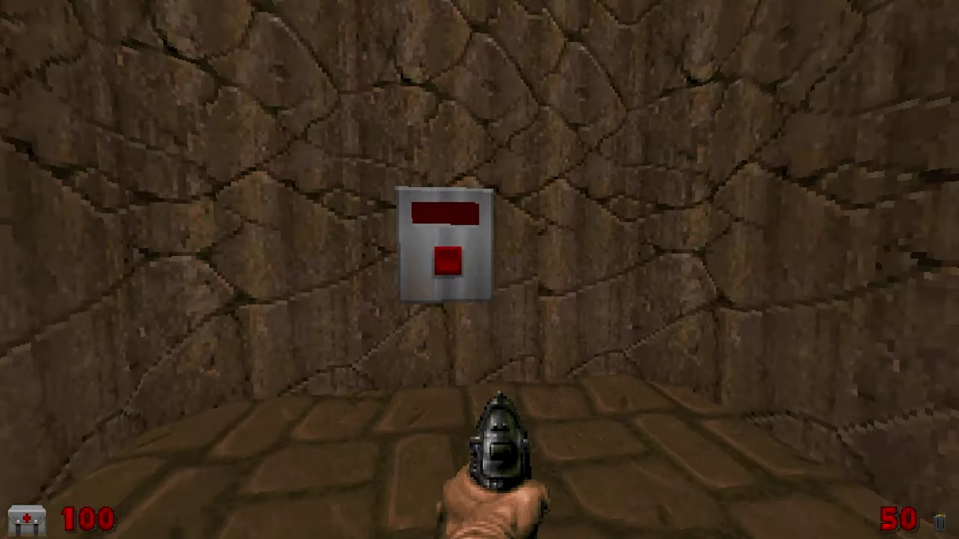
Continue past the tally, shoot the corridor enemies, and collect the armor bonuses
key(Up)
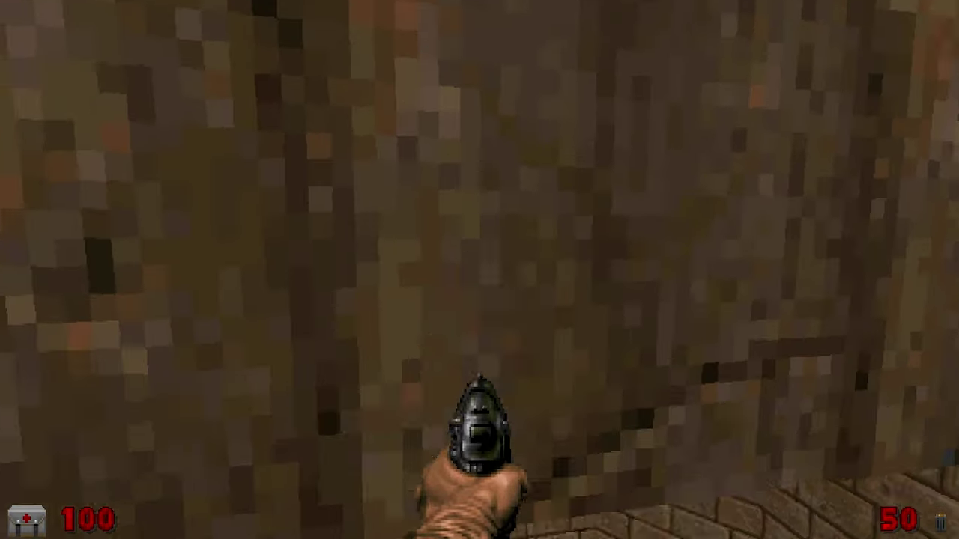
key(Right)
key(ctrl)
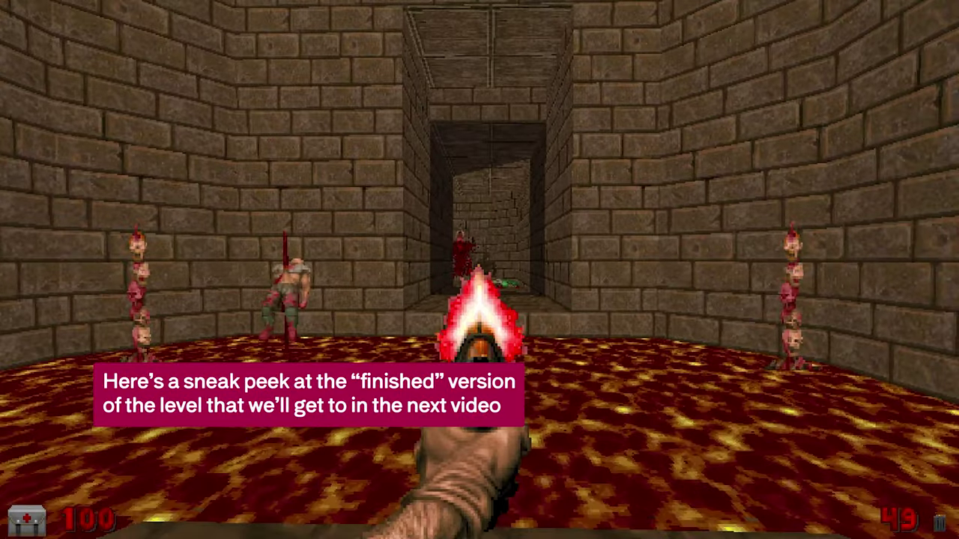
key(ctrl)
key(ctrl)
key(ctrl)
key(ctrl)
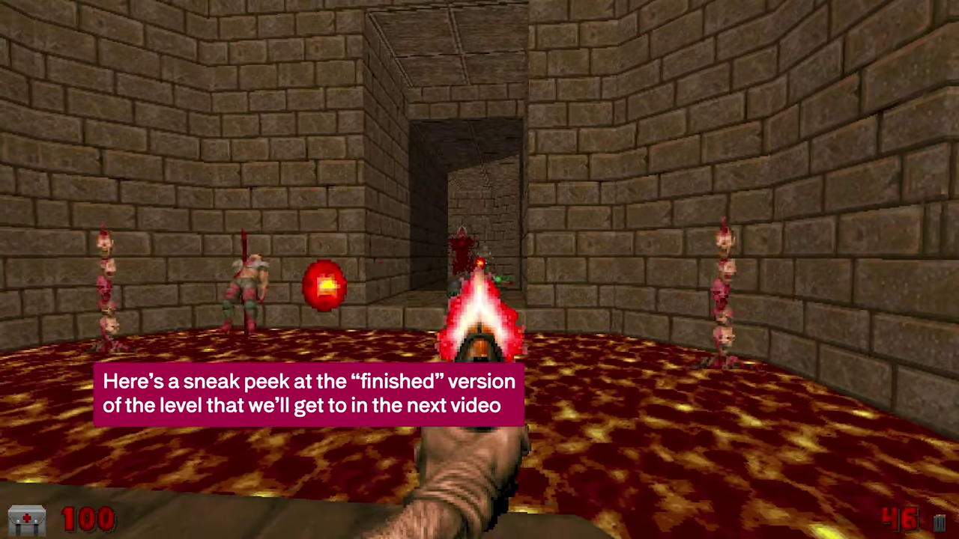
key(Up)
key(ctrl)
key(ctrl)
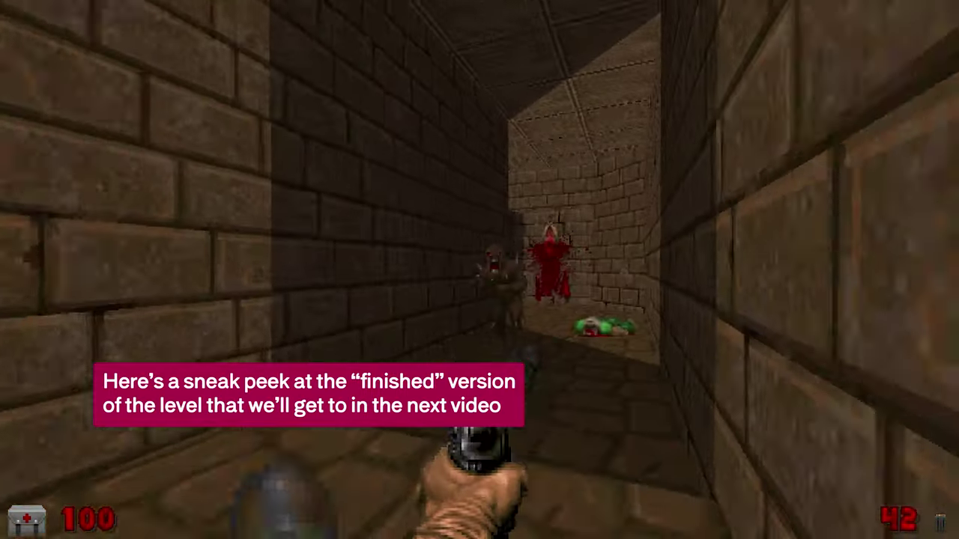
key(Up)
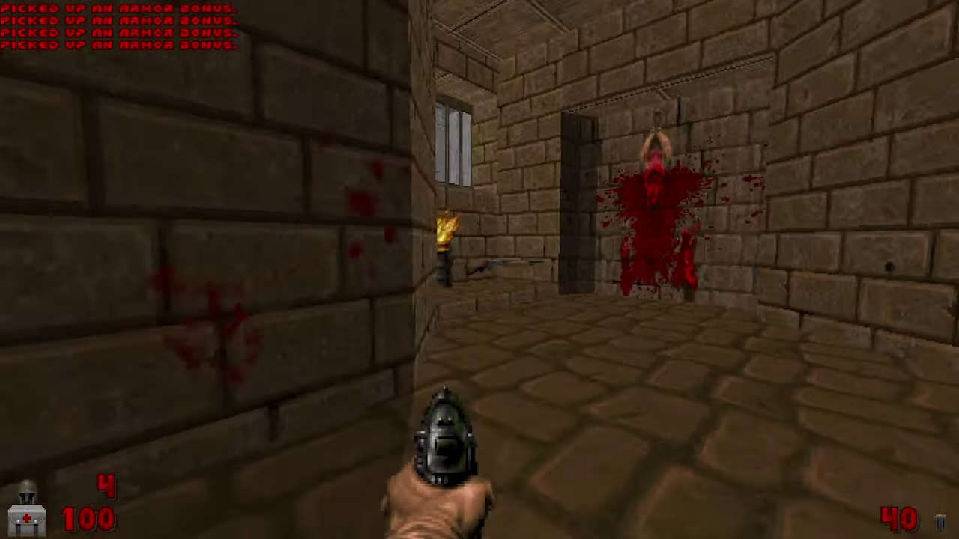
Pick up the shotgun and the medikit by the bars, then enter the next room
key(Up)
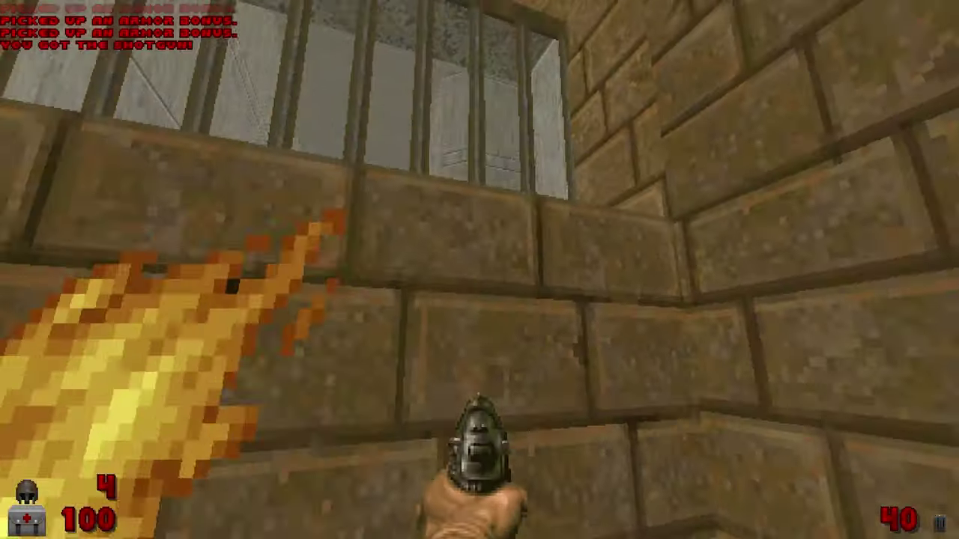
key(Right)
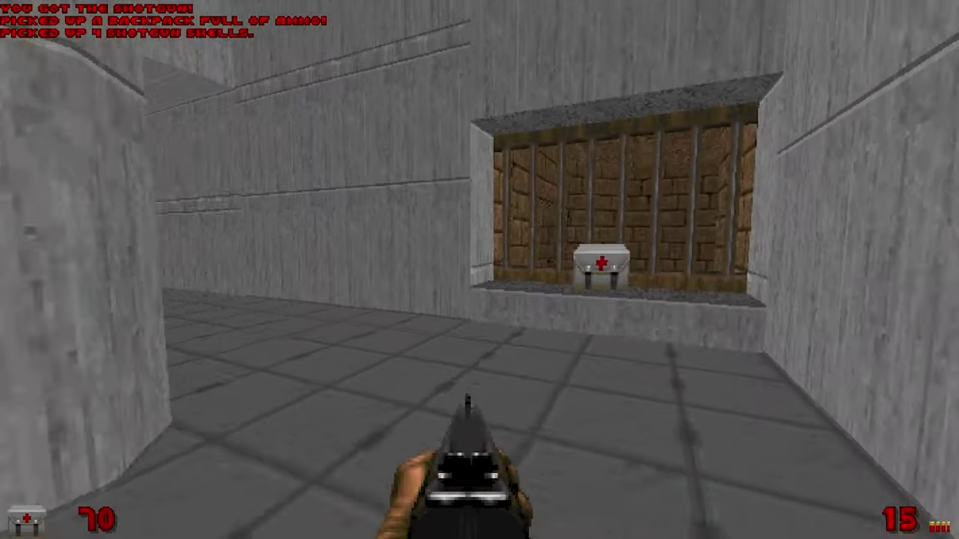
key(Up)
key(Left)
Shoot the imps under the overhang and behind the green brick wall
key(Left)
key(Up)
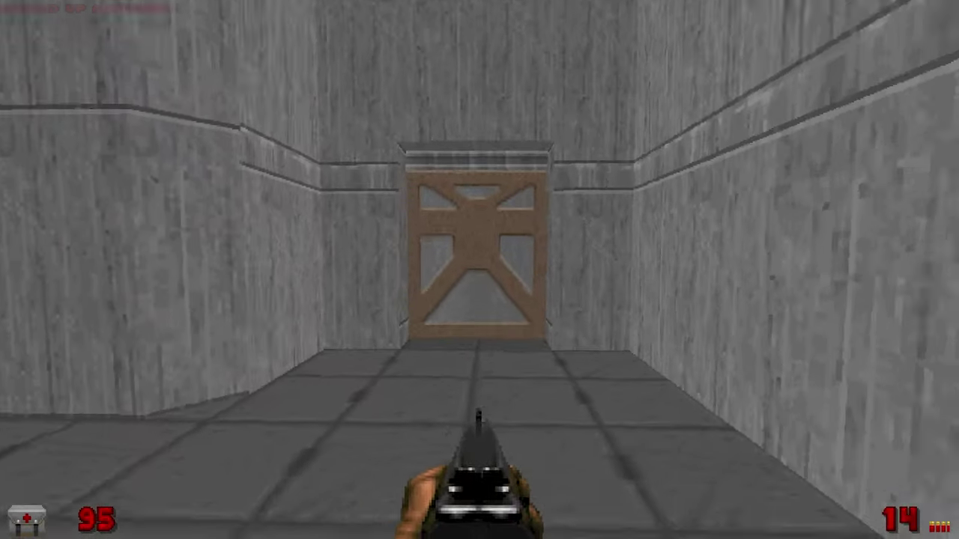
key(Up)
key(Right)
key(Left)
key(ctrl)
key(Left)
key(Up)
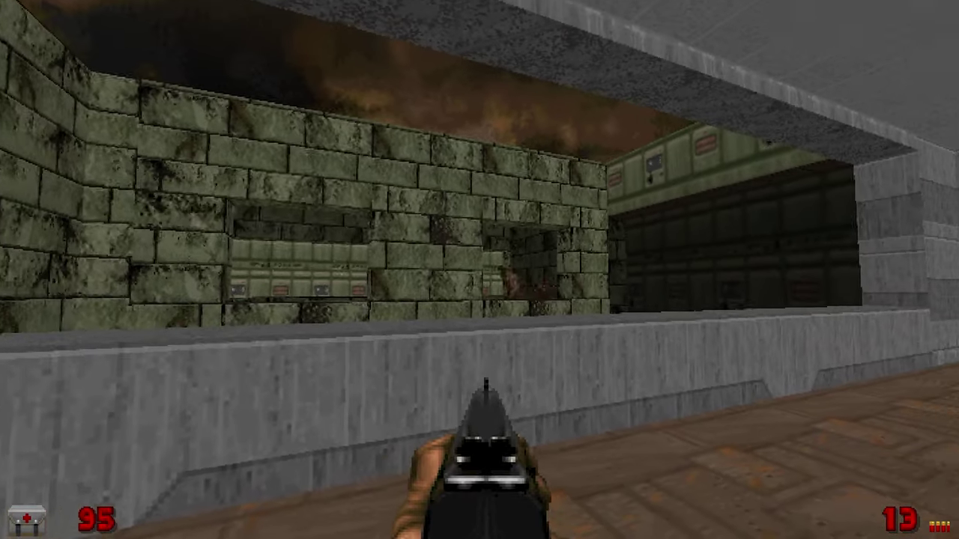
key(ctrl)
key(Left)
key(ctrl)
key(ctrl)
key(Left)
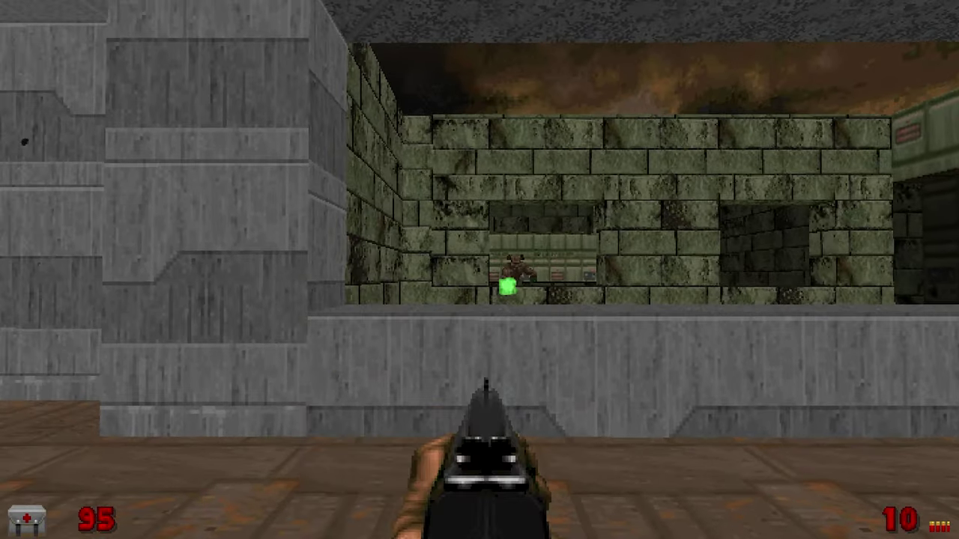
key(Right)
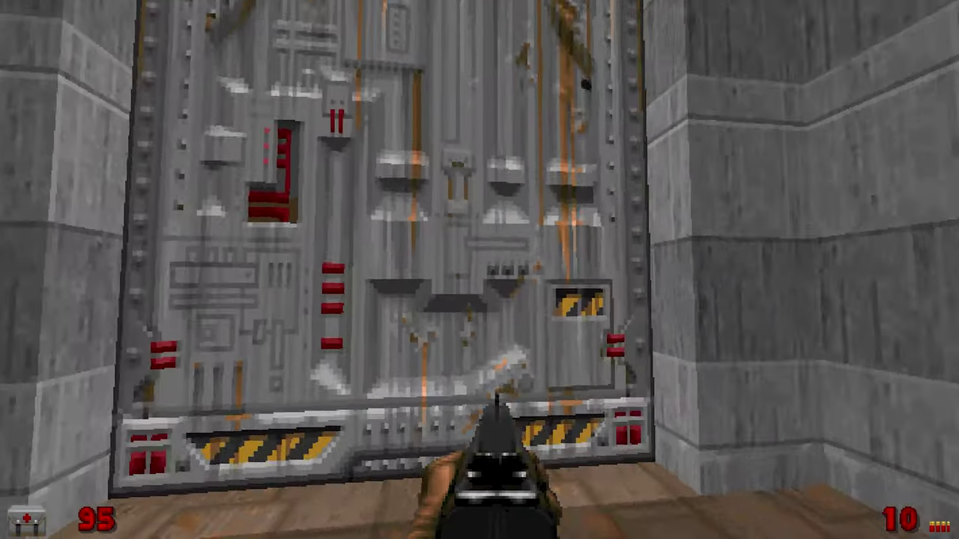